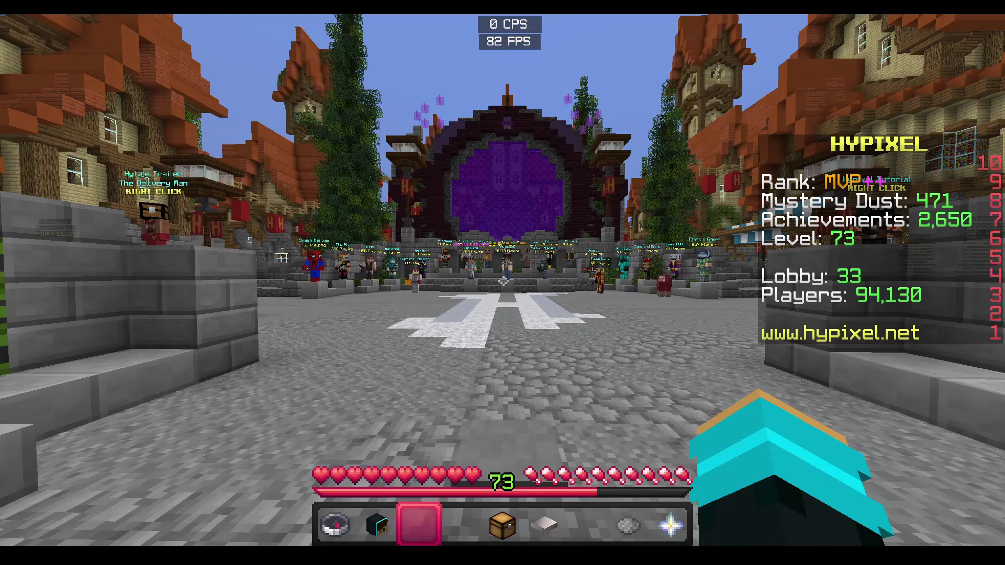
- Change the camera to a front-facing third-person view of the character in the lobby
{"action": "key", "text": "e"}
{"action": "key", "text": "e"}
{"action": "key", "text": "F5"}
{"action": "key", "text": "F5"}
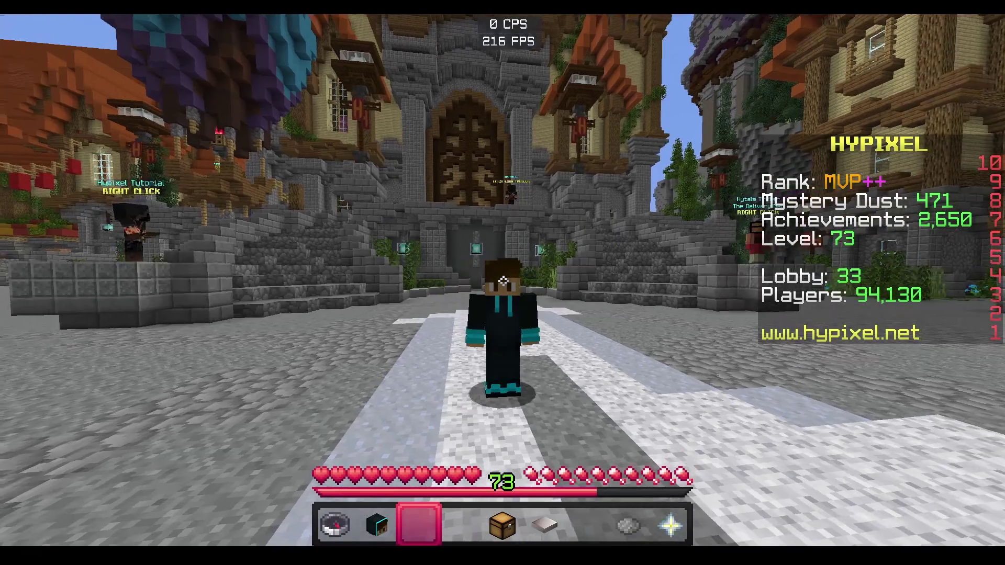
- Disconnect from the Hypixel server and load the singleplayer world named Thumbnail
{"action": "key", "text": "Escape"}
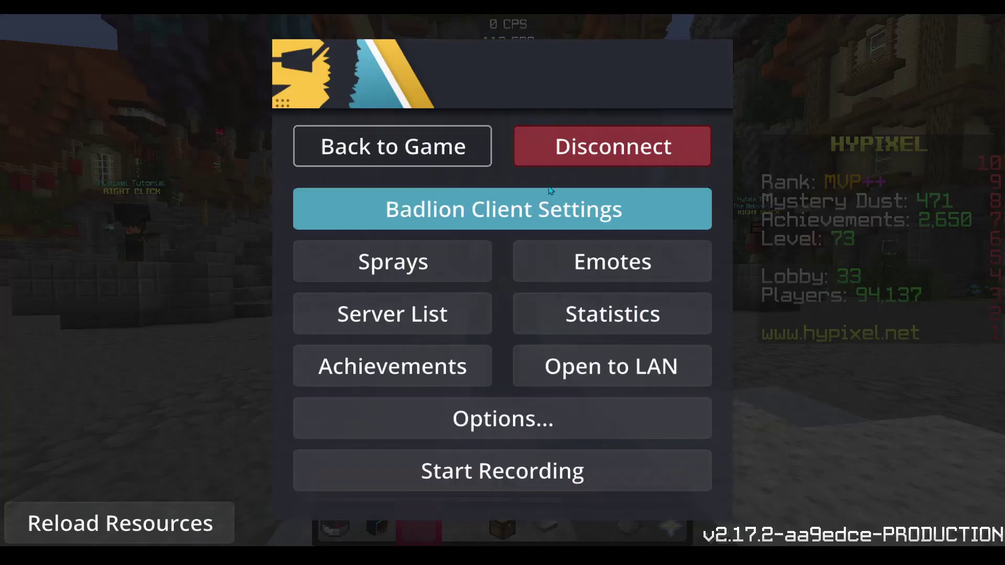
{"action": "left_click", "coordinate": [577, 150]}
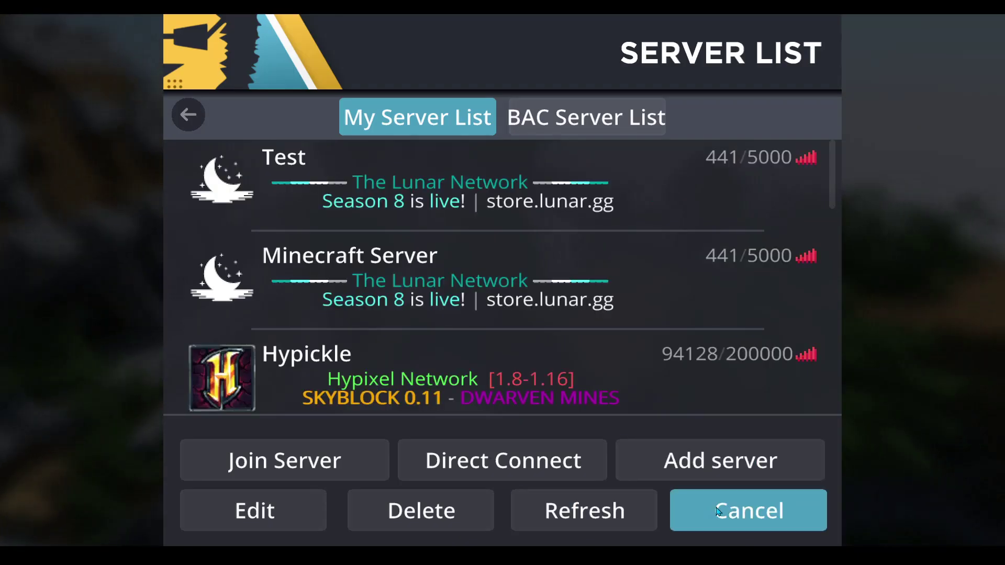
{"action": "left_click", "coordinate": [718, 512]}
{"action": "left_click", "coordinate": [261, 176]}
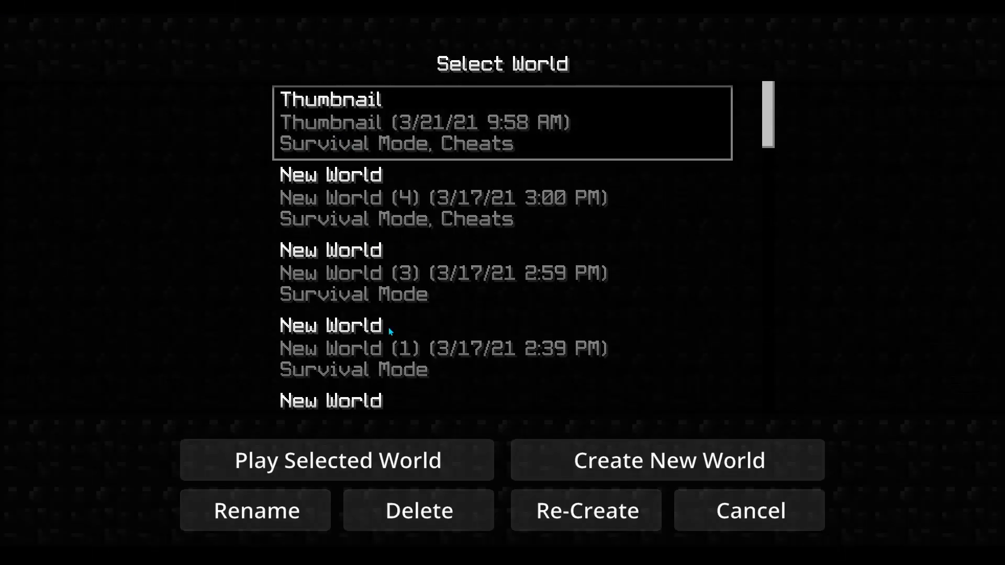
{"action": "left_click", "coordinate": [372, 448]}
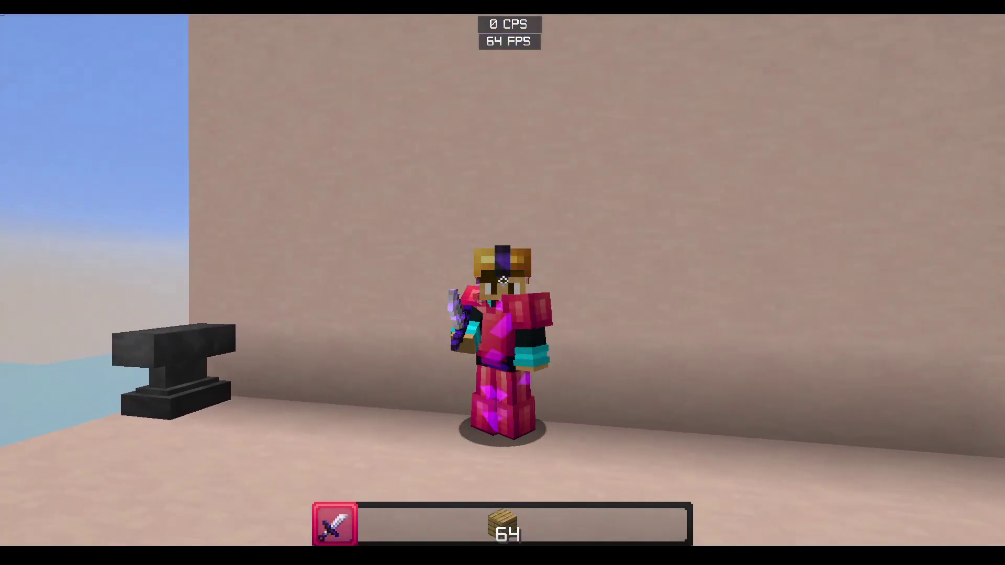
- Cycle through the camera perspectives to a close front view of the armoured character, trying a few sword swings in first person
{"action": "key", "text": "F5"}
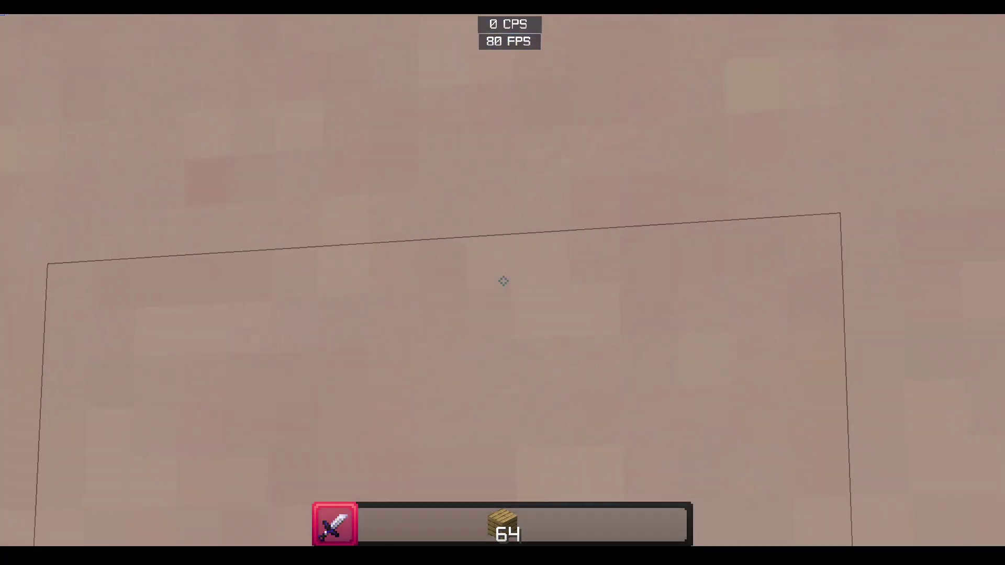
{"action": "left_click", "coordinate": [503, 281]}
{"action": "left_click", "coordinate": [503, 282]}
{"action": "left_click", "coordinate": [503, 281]}
{"action": "left_click", "coordinate": [503, 282]}
{"action": "key", "text": "F5"}
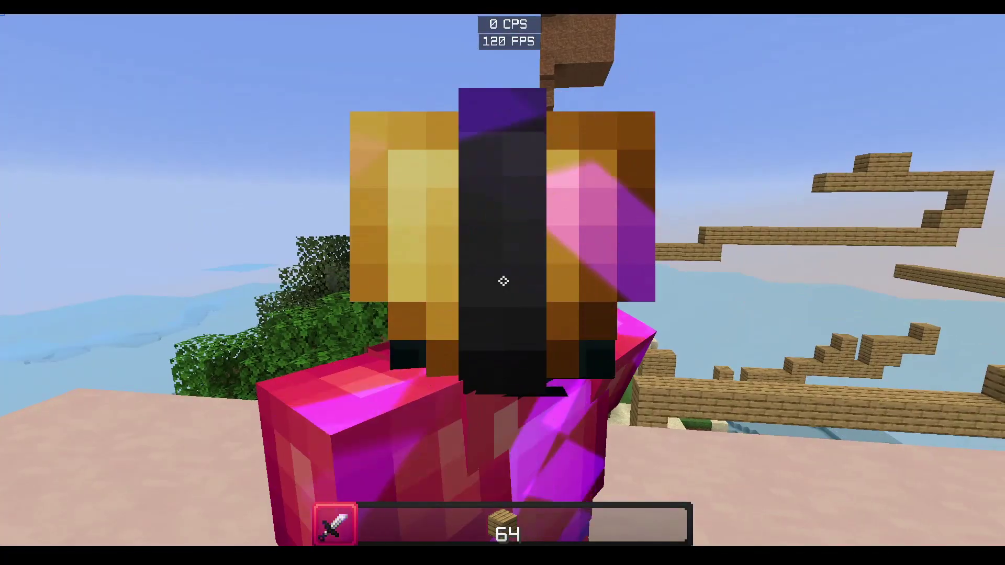
{"action": "key", "text": "F5"}
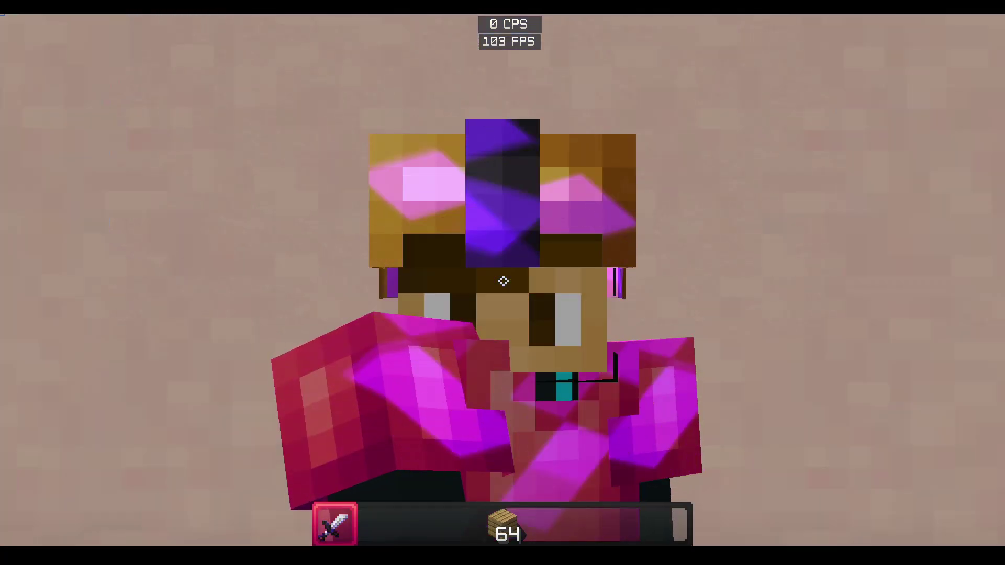
- Swing the sword repeatedly in the front-facing view to preview the poses, and return to first-person view
{"action": "left_click", "coordinate": [503, 281]}
{"action": "left_click", "coordinate": [503, 282]}
{"action": "left_click", "coordinate": [503, 282]}
{"action": "left_click", "coordinate": [503, 281]}
{"action": "left_click", "coordinate": [503, 281]}
{"action": "left_click", "coordinate": [503, 281]}
{"action": "left_click", "coordinate": [503, 281]}
{"action": "left_click", "coordinate": [503, 281]}
{"action": "left_click", "coordinate": [503, 281]}
{"action": "left_click", "coordinate": [503, 281]}
{"action": "left_click", "coordinate": [503, 281]}
{"action": "left_click", "coordinate": [503, 281]}
{"action": "left_click", "coordinate": [503, 282]}
{"action": "left_click", "coordinate": [503, 282]}
{"action": "left_click", "coordinate": [503, 282]}
{"action": "left_click", "coordinate": [503, 281]}
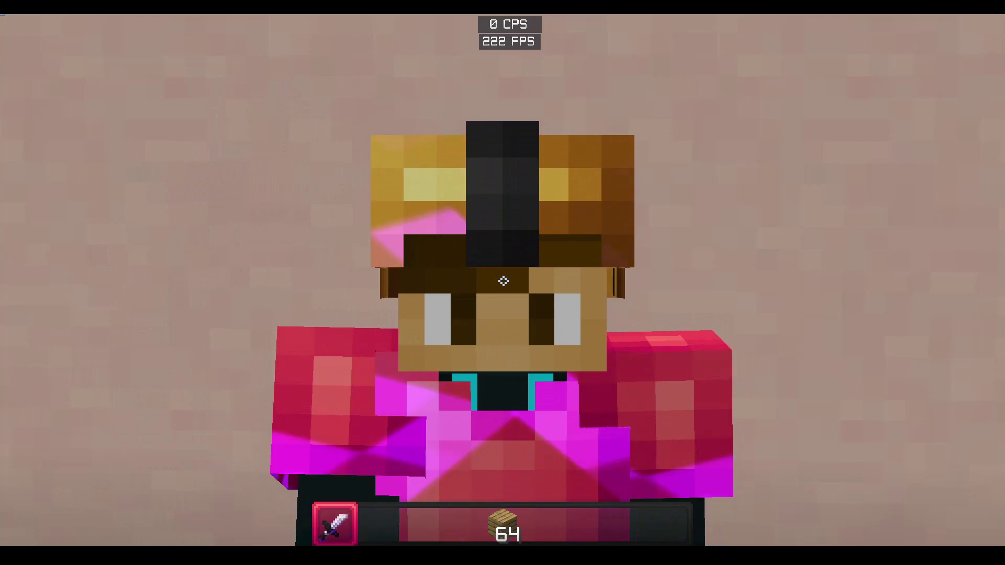
{"action": "key", "text": "F5"}
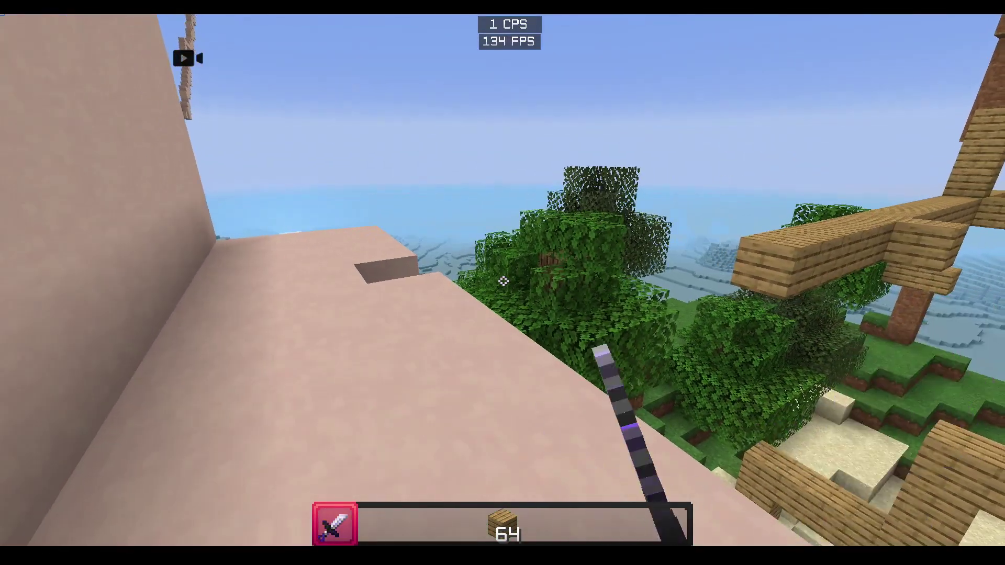
- Toggle sprinting on, swing the sword repeatedly while turning and moving on the platform, and cycle once through the camera perspectives
{"action": "left_click", "coordinate": [503, 281]}
{"action": "left_click", "coordinate": [503, 281]}
{"action": "left_click", "coordinate": [503, 282]}
{"action": "left_click", "coordinate": [503, 282]}
{"action": "left_click", "coordinate": [504, 281]}
{"action": "left_click", "coordinate": [503, 281]}
{"action": "left_click", "coordinate": [503, 281]}
{"action": "left_click", "coordinate": [503, 281]}
{"action": "left_click", "coordinate": [503, 281]}
{"action": "left_click", "coordinate": [503, 282]}
{"action": "left_click", "coordinate": [503, 281]}
{"action": "left_click", "coordinate": [503, 281]}
{"action": "left_click", "coordinate": [503, 281]}
{"action": "key", "text": "ctrl"}
{"action": "left_click", "coordinate": [503, 281]}
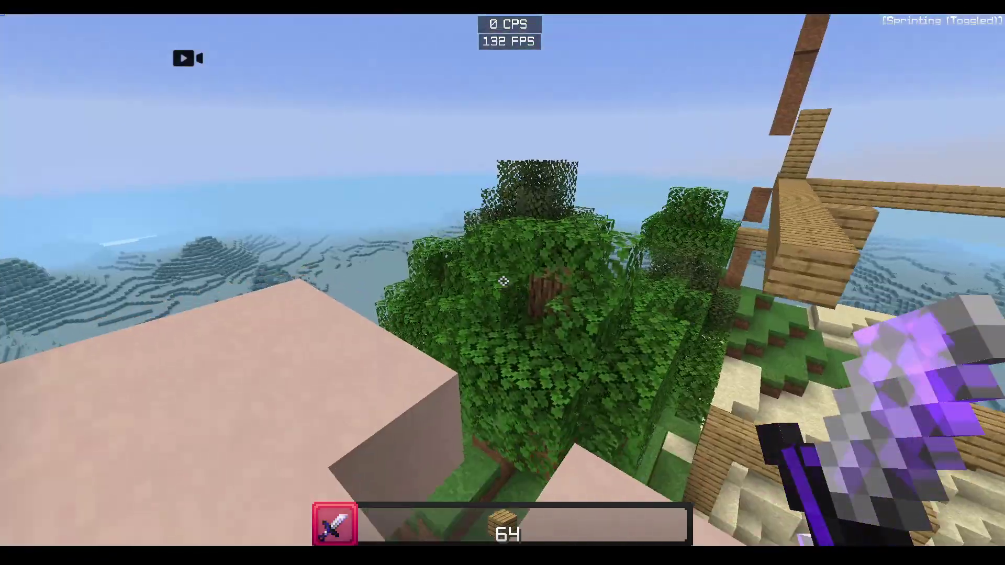
{"action": "left_click", "coordinate": [503, 281]}
{"action": "left_click", "coordinate": [503, 282]}
{"action": "left_click", "coordinate": [503, 281]}
{"action": "left_click", "coordinate": [504, 281]}
{"action": "left_click", "coordinate": [503, 281]}
{"action": "left_click", "coordinate": [503, 281]}
{"action": "left_click", "coordinate": [503, 281]}
{"action": "left_click", "coordinate": [503, 281]}
{"action": "left_click", "coordinate": [503, 282]}
{"action": "left_click", "coordinate": [503, 281]}
{"action": "left_click", "coordinate": [503, 281]}
{"action": "left_click", "coordinate": [503, 281]}
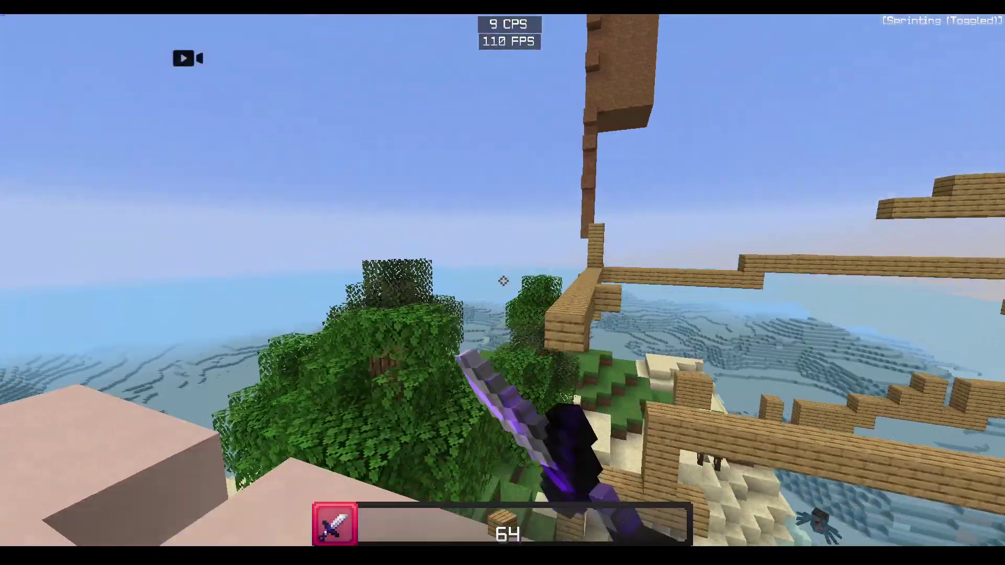
{"action": "left_click", "coordinate": [504, 281]}
{"action": "left_click", "coordinate": [504, 281]}
{"action": "left_click", "coordinate": [503, 281]}
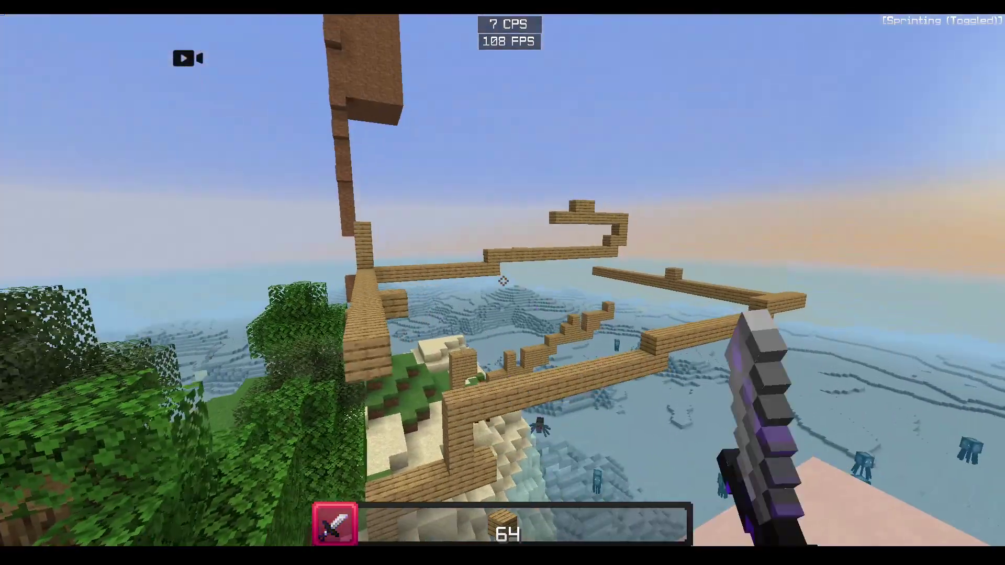
{"action": "left_click", "coordinate": [504, 282]}
{"action": "left_click", "coordinate": [503, 281]}
{"action": "left_click", "coordinate": [503, 281]}
{"action": "left_click", "coordinate": [503, 281]}
{"action": "left_click", "coordinate": [503, 281]}
{"action": "left_click", "coordinate": [503, 281]}
{"action": "left_click", "coordinate": [504, 281]}
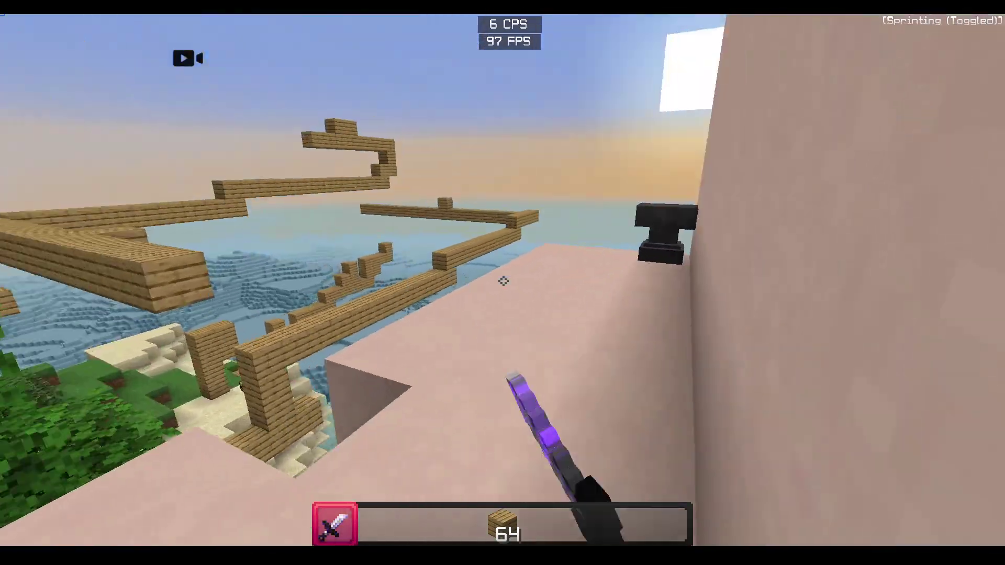
{"action": "left_click", "coordinate": [503, 281]}
{"action": "left_click", "coordinate": [504, 281]}
{"action": "left_click", "coordinate": [503, 281]}
{"action": "left_click", "coordinate": [503, 281]}
{"action": "left_click", "coordinate": [503, 281]}
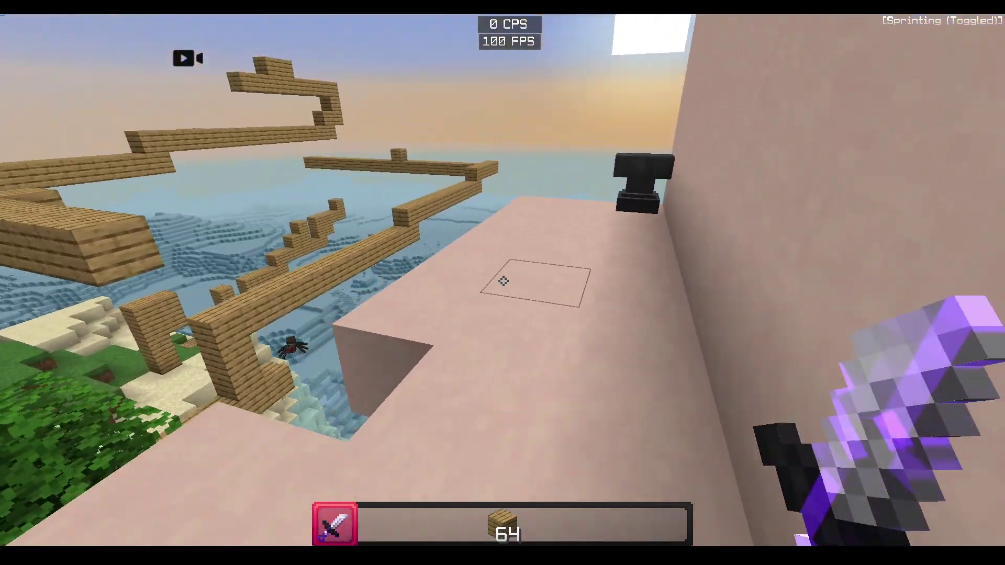
{"action": "left_click", "coordinate": [503, 281]}
{"action": "left_click", "coordinate": [503, 281]}
{"action": "left_click", "coordinate": [503, 281]}
{"action": "left_click", "coordinate": [503, 281]}
{"action": "left_click", "coordinate": [503, 281]}
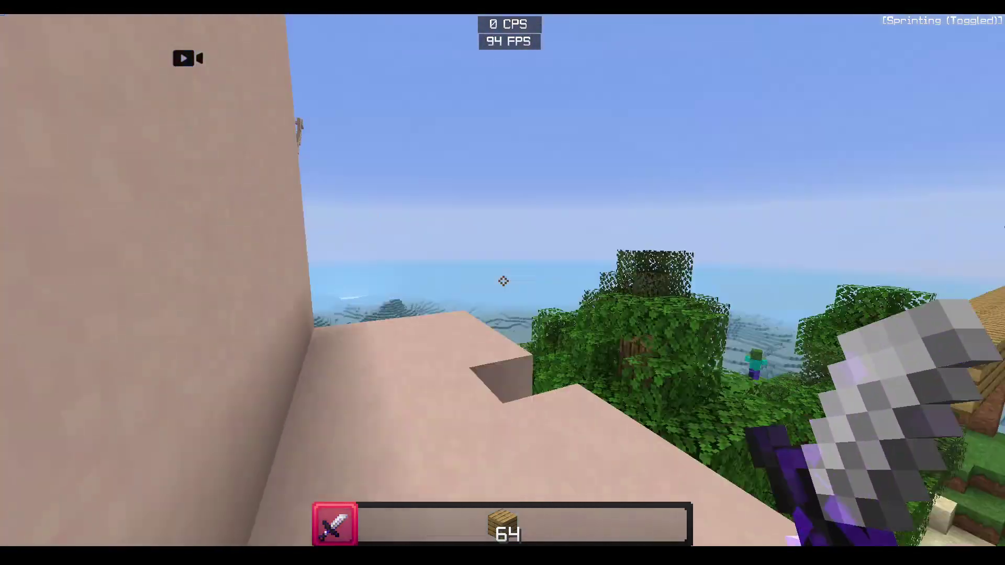
{"action": "left_click", "coordinate": [503, 282]}
{"action": "left_click", "coordinate": [504, 281]}
{"action": "left_click", "coordinate": [503, 281]}
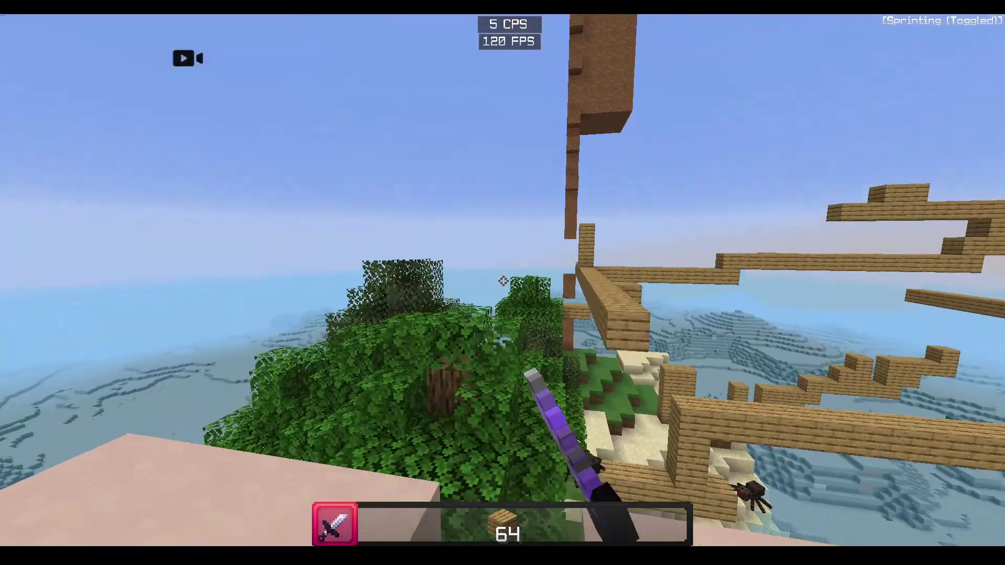
{"action": "left_click", "coordinate": [503, 281]}
{"action": "left_click", "coordinate": [503, 281]}
{"action": "left_click", "coordinate": [503, 281]}
{"action": "left_click", "coordinate": [504, 281]}
{"action": "left_click", "coordinate": [504, 281]}
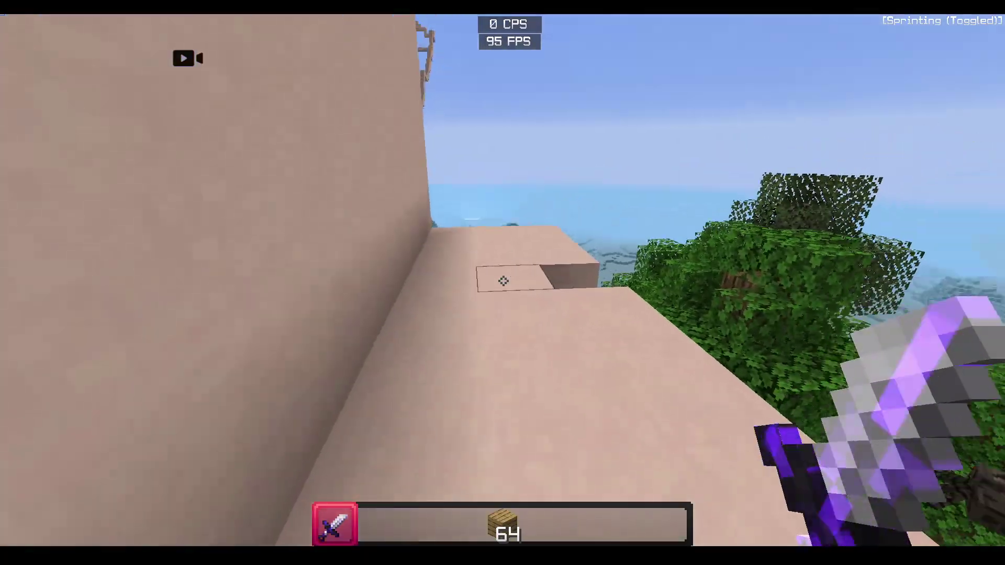
{"action": "left_click", "coordinate": [503, 281]}
{"action": "left_click", "coordinate": [503, 281]}
{"action": "left_click", "coordinate": [504, 281]}
{"action": "left_click", "coordinate": [504, 281]}
{"action": "left_click", "coordinate": [503, 281]}
{"action": "left_click", "coordinate": [503, 281]}
{"action": "left_click", "coordinate": [503, 281]}
{"action": "left_click", "coordinate": [503, 281]}
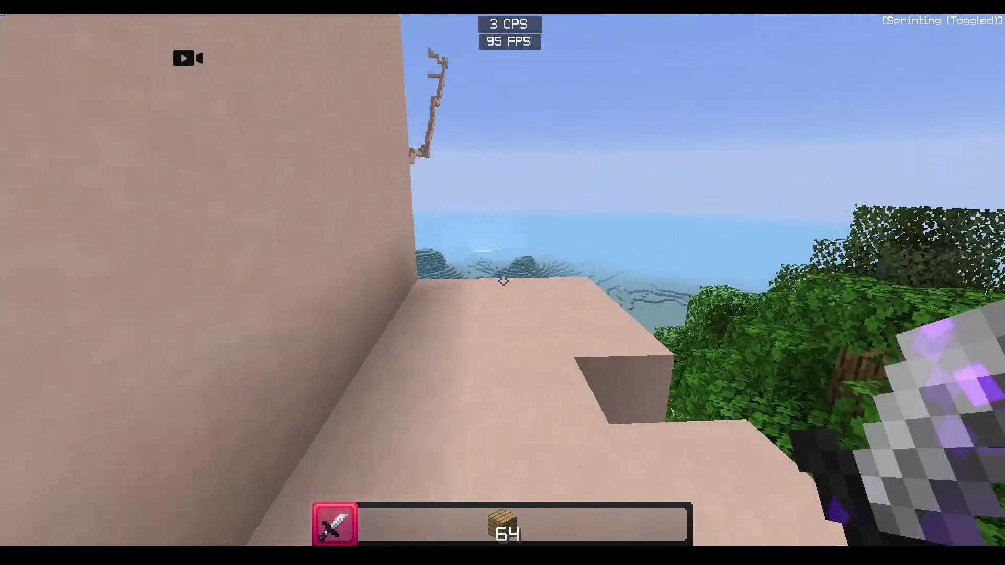
{"action": "left_click", "coordinate": [503, 281]}
{"action": "left_click", "coordinate": [503, 282]}
{"action": "left_click", "coordinate": [503, 281]}
{"action": "left_click", "coordinate": [503, 282]}
{"action": "left_click", "coordinate": [503, 281]}
{"action": "left_click", "coordinate": [503, 281]}
{"action": "left_click", "coordinate": [503, 281]}
{"action": "left_click", "coordinate": [503, 281]}
{"action": "left_click", "coordinate": [503, 282]}
{"action": "left_click", "coordinate": [504, 281]}
{"action": "key", "text": "F5"}
{"action": "key", "text": "F5"}
{"action": "key", "text": "F5"}
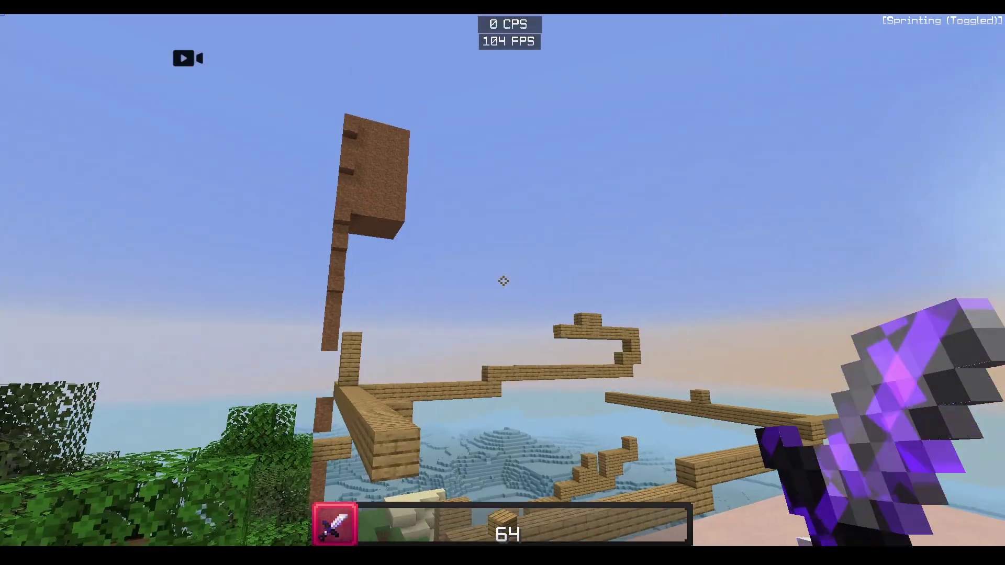
- Perform more sword swings facing the trees and wooden walkways to give the replay additional poses
{"action": "left_click", "coordinate": [503, 281]}
{"action": "left_click", "coordinate": [503, 281]}
{"action": "left_click", "coordinate": [503, 281]}
{"action": "left_click", "coordinate": [503, 281]}
{"action": "left_click", "coordinate": [503, 282]}
{"action": "left_click", "coordinate": [503, 282]}
{"action": "left_click", "coordinate": [504, 281]}
{"action": "left_click", "coordinate": [503, 281]}
{"action": "left_click", "coordinate": [504, 282]}
{"action": "left_click", "coordinate": [503, 281]}
{"action": "left_click", "coordinate": [503, 281]}
{"action": "left_click", "coordinate": [503, 281]}
{"action": "left_click", "coordinate": [503, 281]}
{"action": "left_click", "coordinate": [503, 281]}
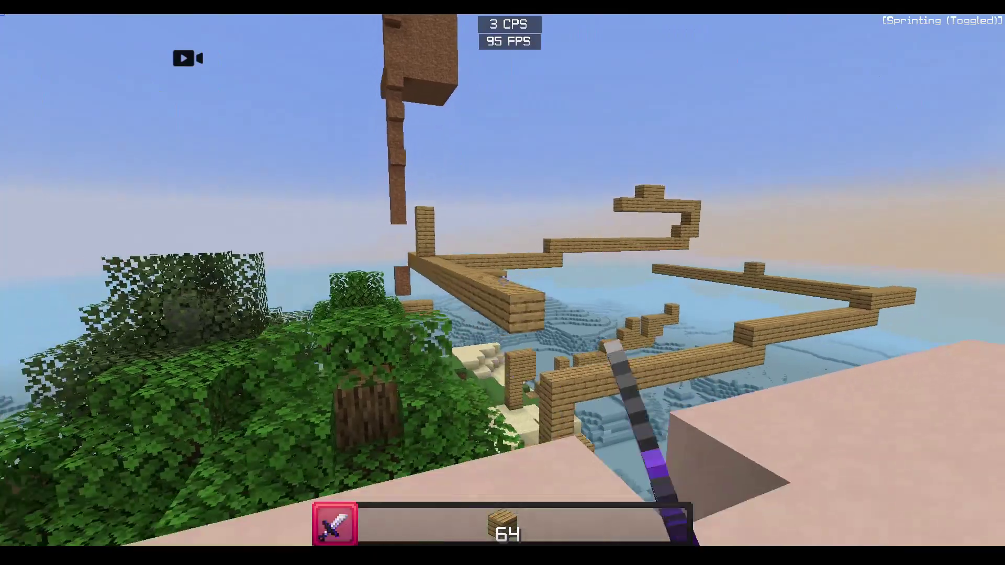
{"action": "left_click", "coordinate": [503, 281]}
{"action": "left_click", "coordinate": [503, 281]}
{"action": "left_click", "coordinate": [503, 282]}
{"action": "left_click", "coordinate": [503, 281]}
{"action": "left_click", "coordinate": [503, 281]}
{"action": "left_click", "coordinate": [503, 281]}
{"action": "left_click", "coordinate": [503, 281]}
{"action": "left_click", "coordinate": [504, 282]}
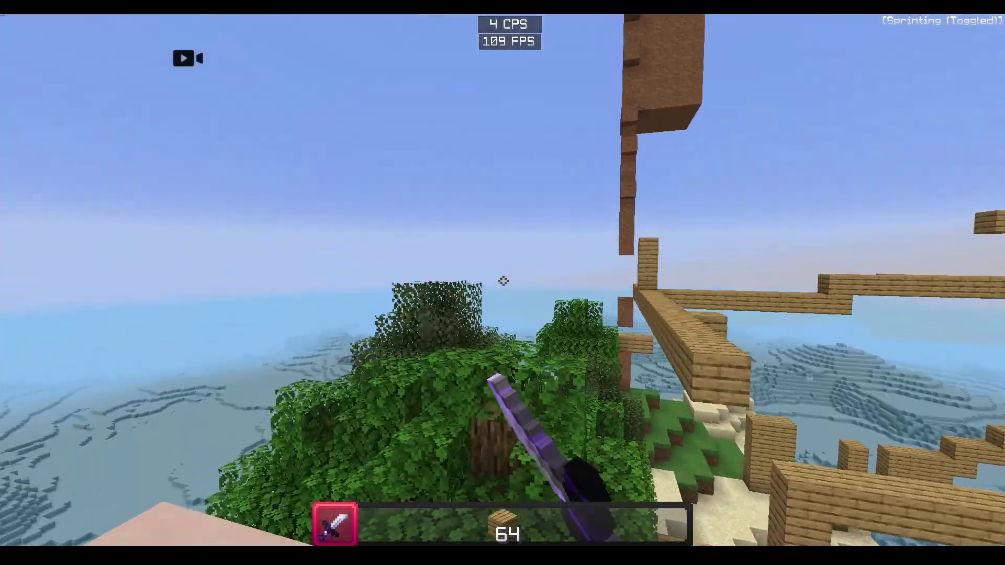
{"action": "left_click", "coordinate": [503, 281]}
{"action": "left_click", "coordinate": [503, 281]}
{"action": "left_click", "coordinate": [504, 281]}
{"action": "left_click", "coordinate": [503, 281]}
{"action": "left_click", "coordinate": [503, 282]}
{"action": "left_click", "coordinate": [503, 281]}
{"action": "left_click", "coordinate": [503, 281]}
{"action": "left_click", "coordinate": [503, 281]}
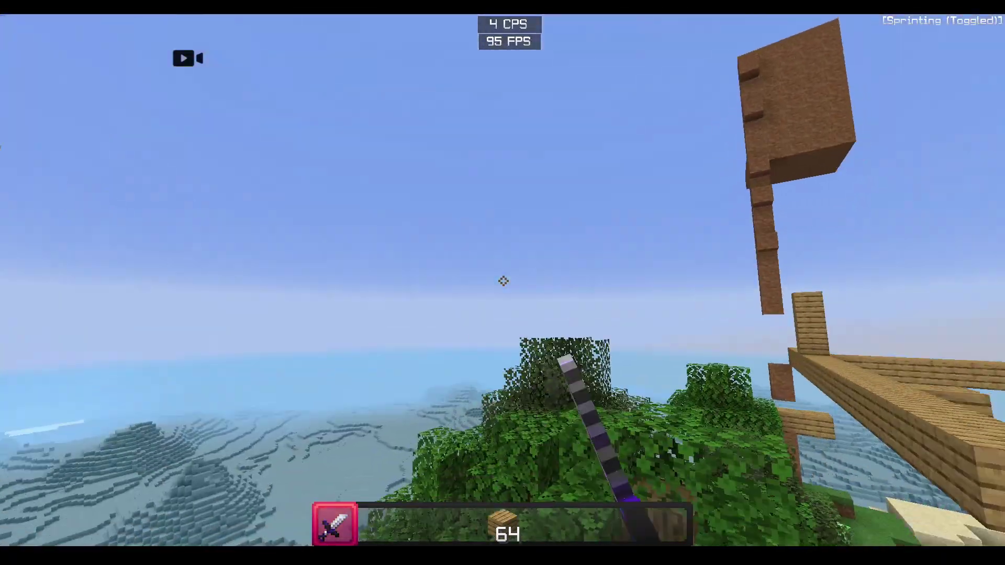
- Save and quit the world, and open its recorded replay in the replay viewer
{"action": "key", "text": "Escape"}
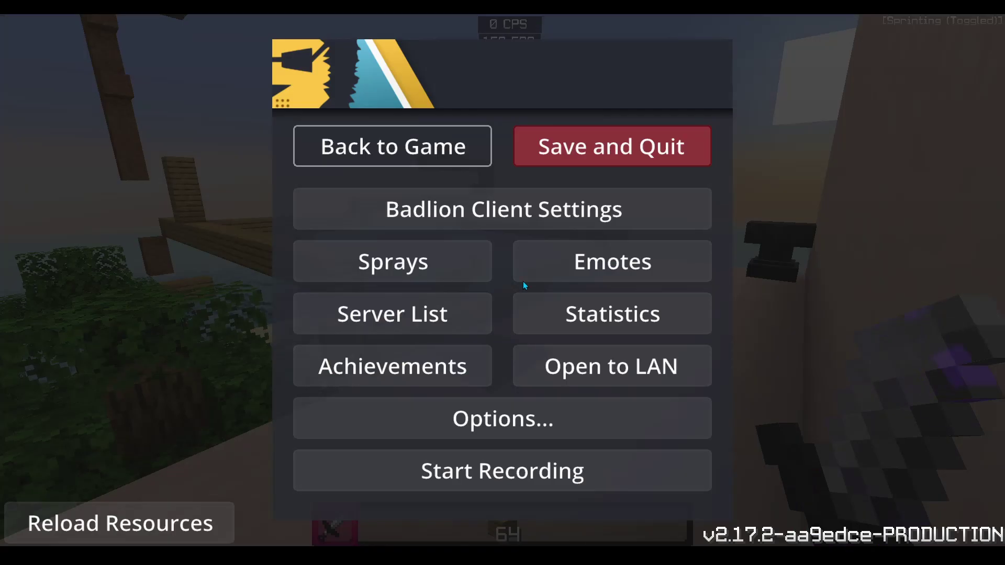
{"action": "left_click", "coordinate": [602, 160]}
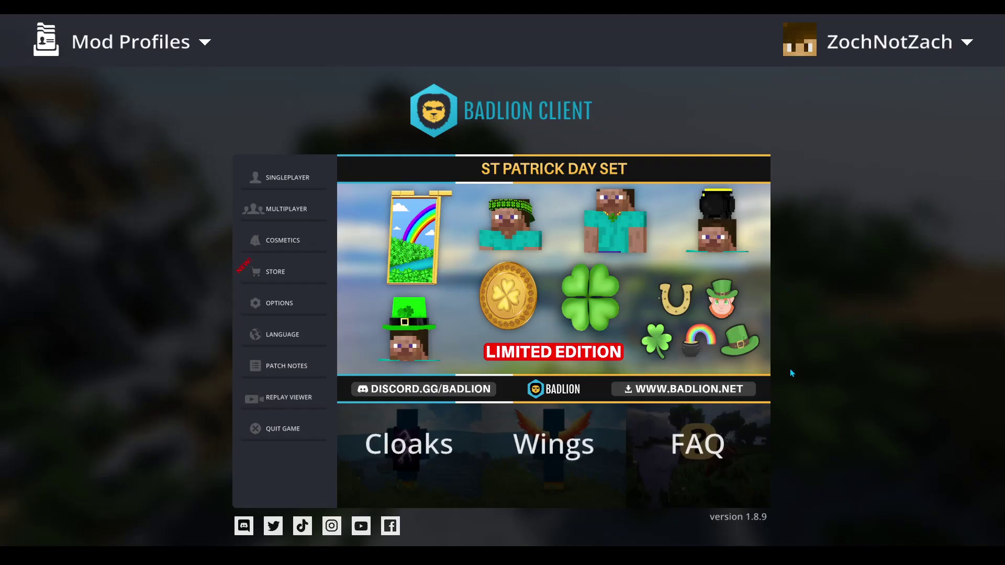
{"action": "left_click", "coordinate": [256, 403]}
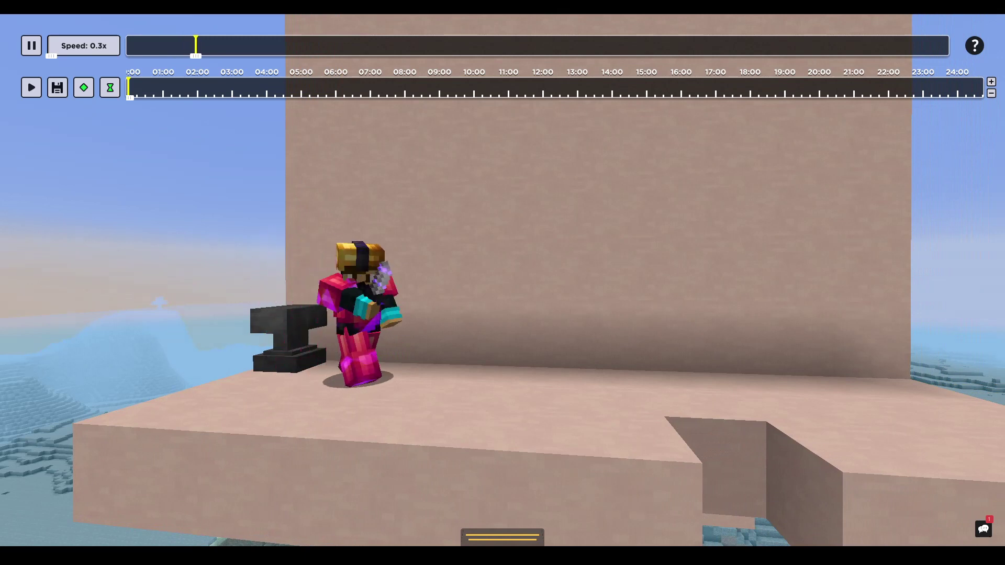
- Pause the replay on a sword-swing pose facing the camera and lower the field of view to zoom in on the character
{"action": "key", "text": "p"}
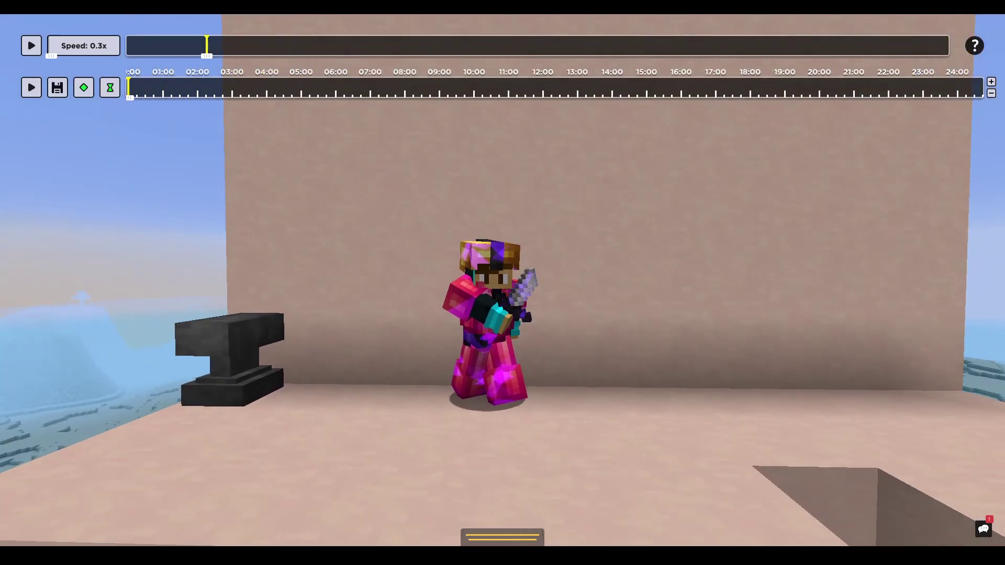
{"action": "key", "text": "Escape"}
{"action": "left_click", "coordinate": [417, 370]}
{"action": "left_click_drag", "start_coordinate": [288, 111], "coordinate": [243, 120]}
{"action": "key", "text": "Escape"}
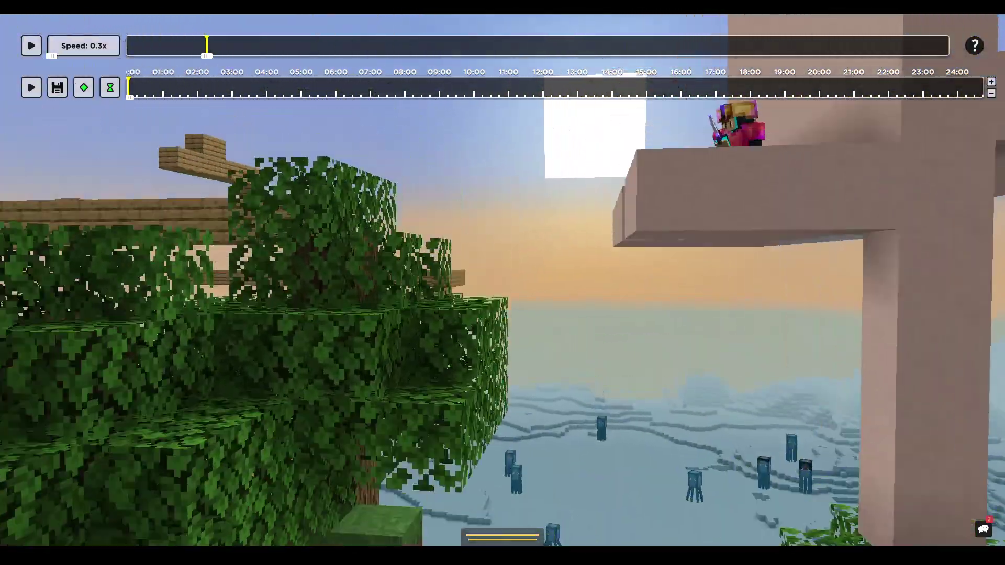
- Switch to paint.net and open the screenshot of the zoomed-in replay pose from the Screenshots folder
{"action": "key", "text": "Escape"}
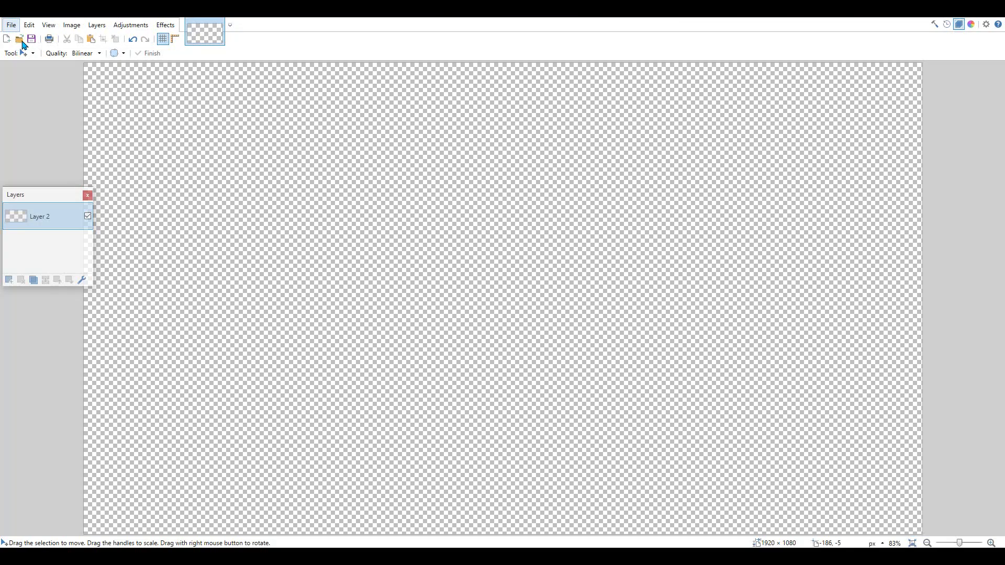
{"action": "left_click", "coordinate": [20, 40]}
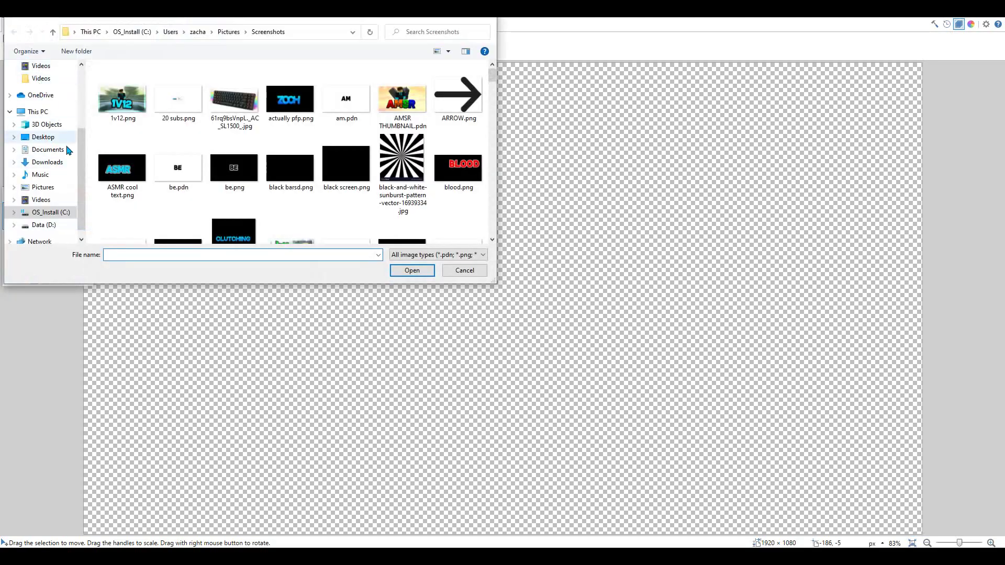
{"action": "scroll", "coordinate": [64, 112], "scroll_direction": "up", "scroll_amount": 2}
{"action": "left_click", "coordinate": [50, 107]}
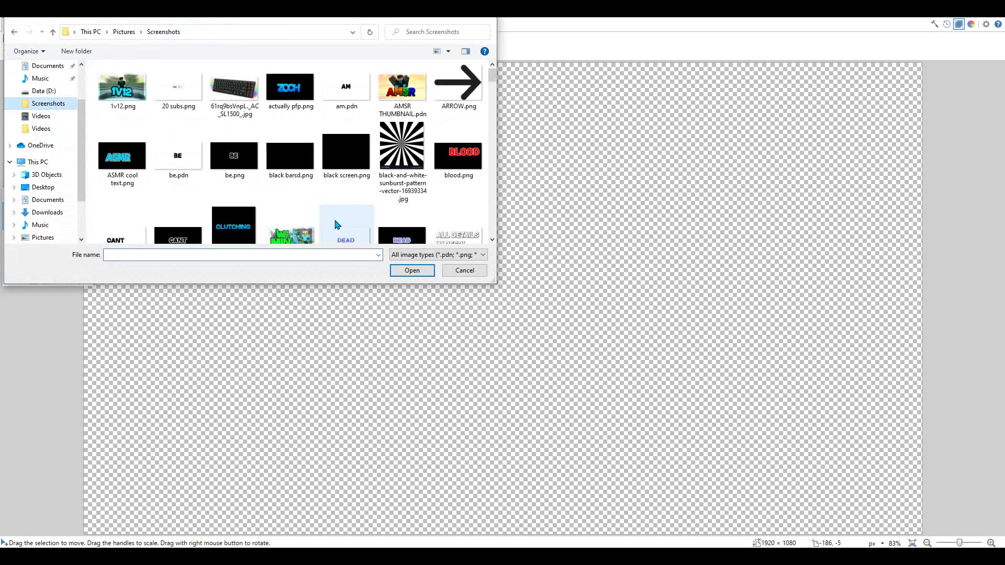
{"action": "left_click_drag", "start_coordinate": [492, 77], "coordinate": [497, 173]}
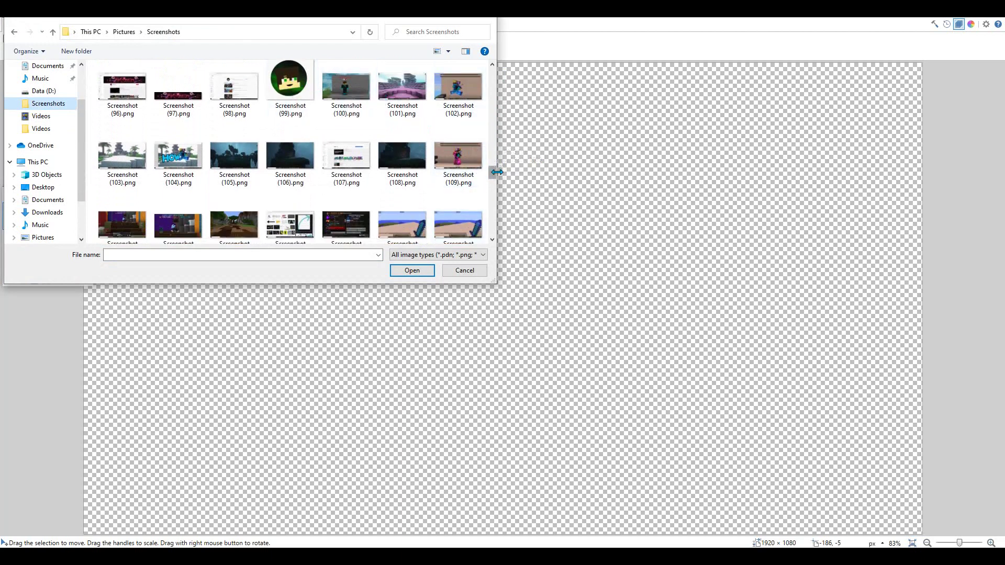
{"action": "left_click", "coordinate": [412, 270]}
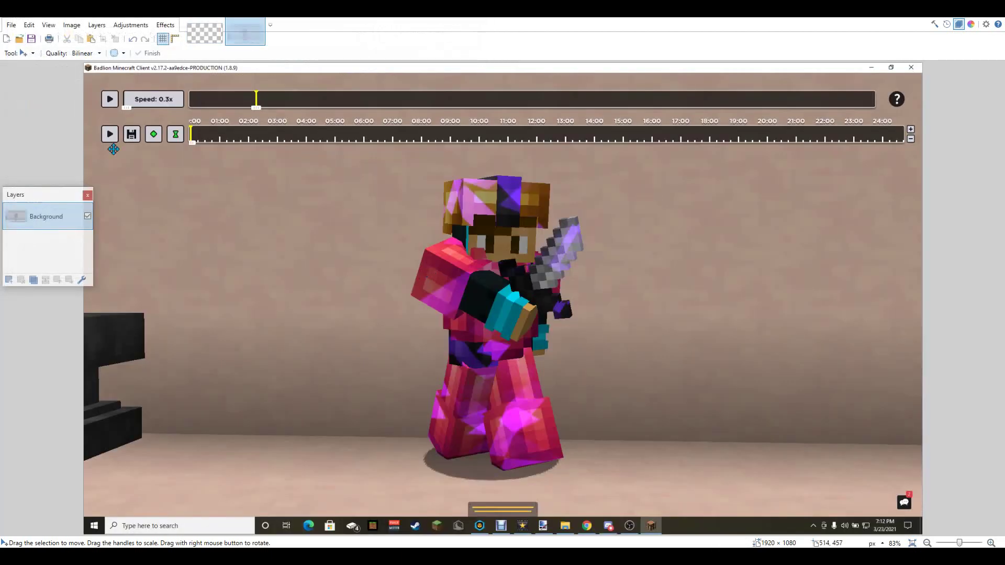
- Widen the screenshot's canvas to 1980 pixels at the existing height, anchored in the middle
{"action": "left_click", "coordinate": [21, 53]}
{"action": "left_click", "coordinate": [65, 67]}
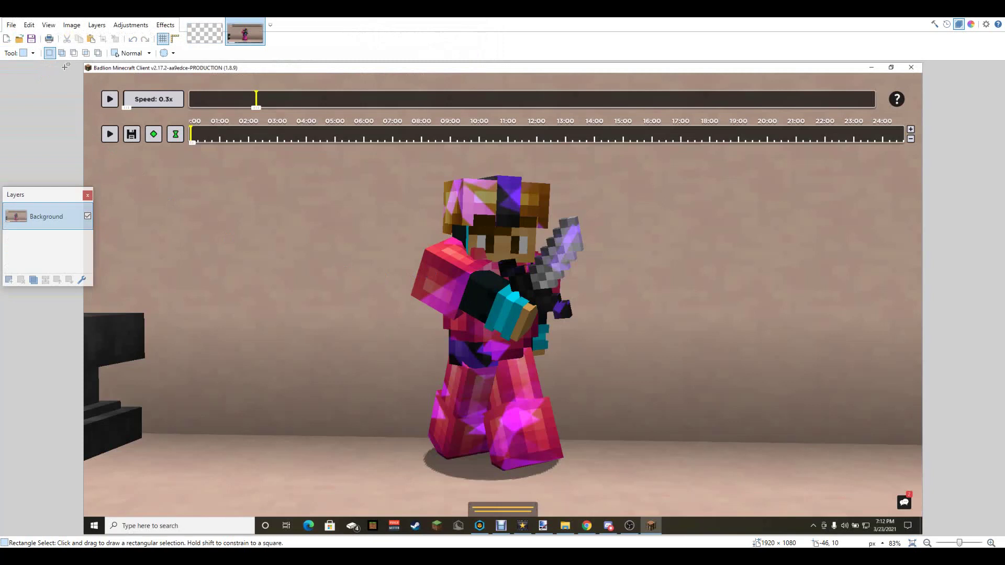
{"action": "left_click", "coordinate": [72, 24]}
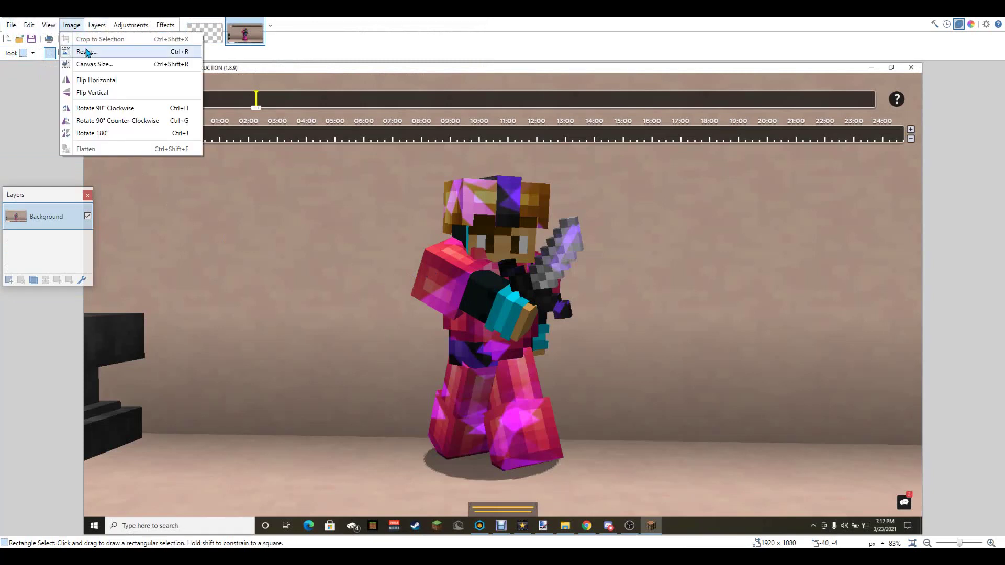
{"action": "left_click", "coordinate": [95, 64]}
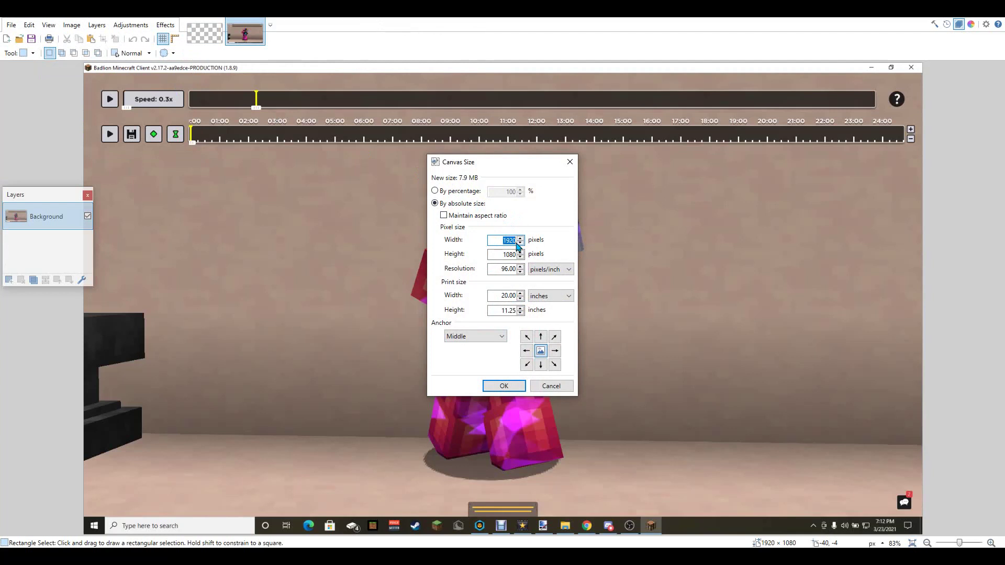
{"action": "key", "text": "BackSpace"}
{"action": "key", "text": "BackSpace"}
{"action": "type", "text": "80"}
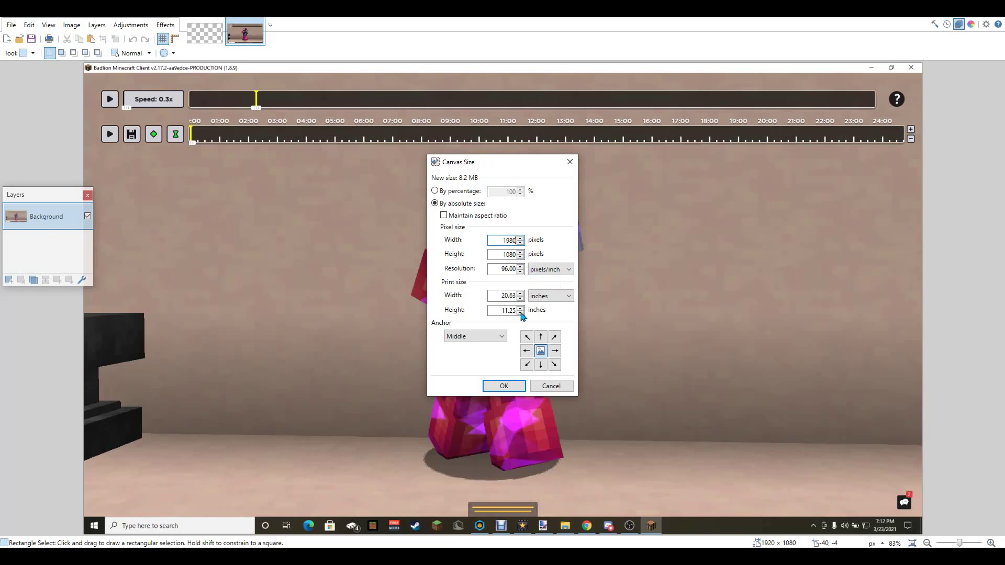
{"action": "left_click", "coordinate": [504, 386]}
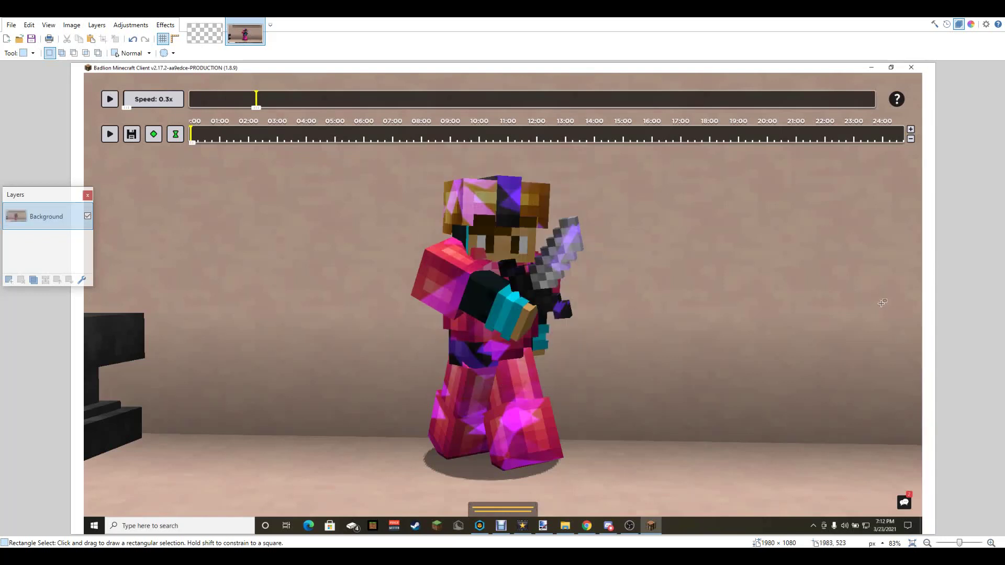
- Cut out the full-width strip above the character, about 1980 × 247 pixels, containing the replay timeline bars
{"action": "left_click", "coordinate": [29, 57]}
{"action": "left_click", "coordinate": [58, 63]}
{"action": "left_click_drag", "start_coordinate": [71, 63], "coordinate": [1002, 170]}
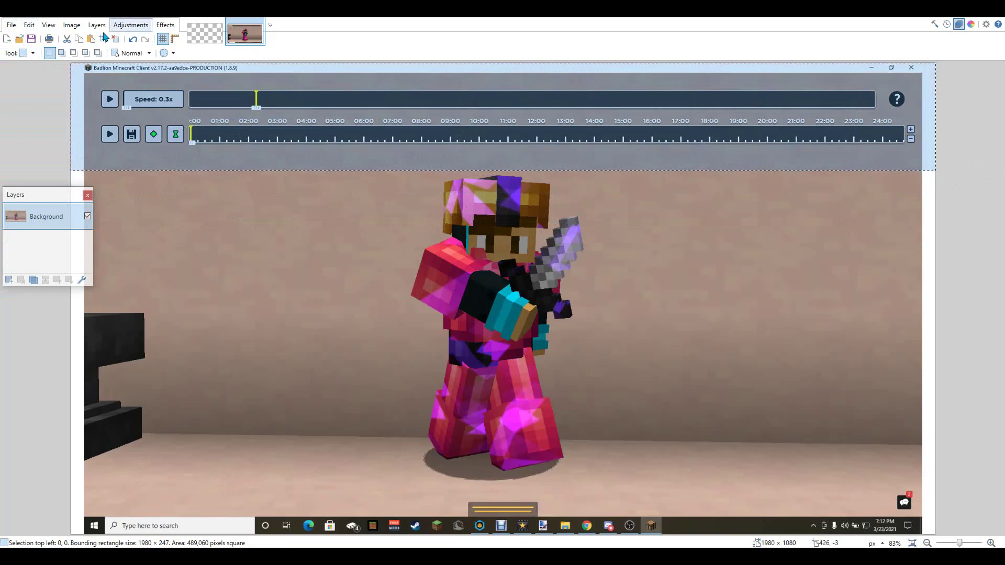
{"action": "left_click", "coordinate": [67, 38]}
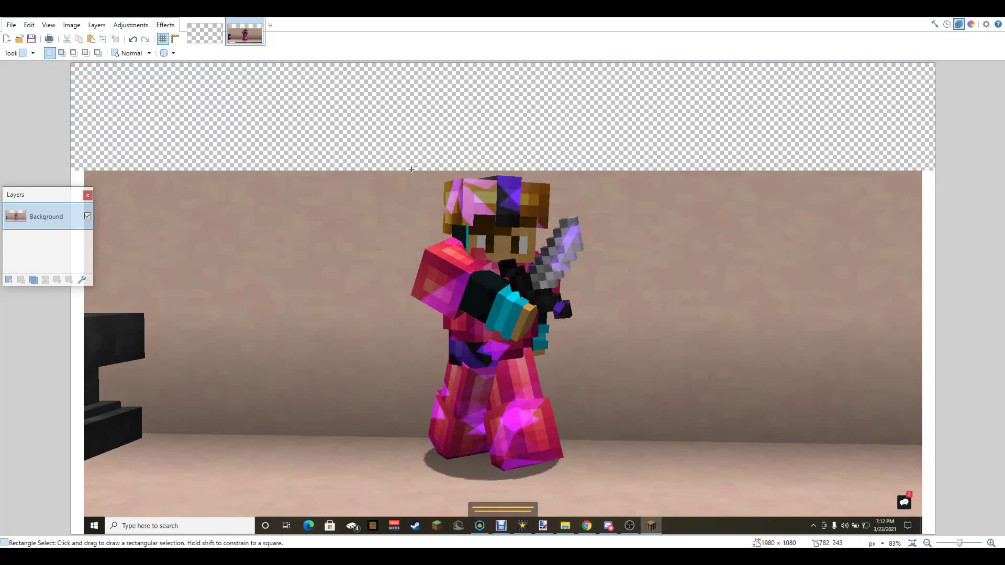
- Cut away rectangular areas on both sides of the character and the strip below the feet containing the taskbar
{"action": "left_click_drag", "start_coordinate": [405, 166], "coordinate": [70, 535]}
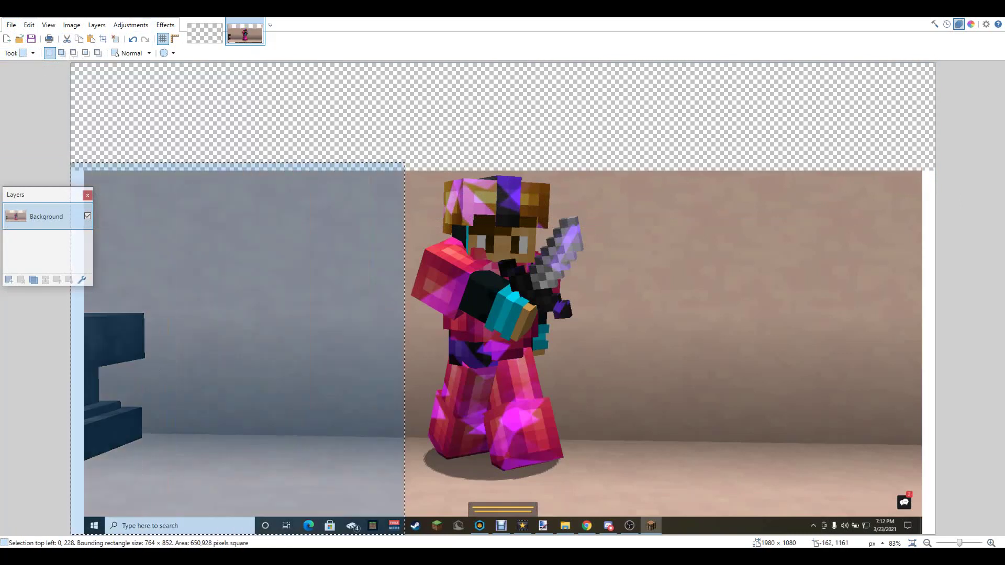
{"action": "left_click", "coordinate": [67, 39]}
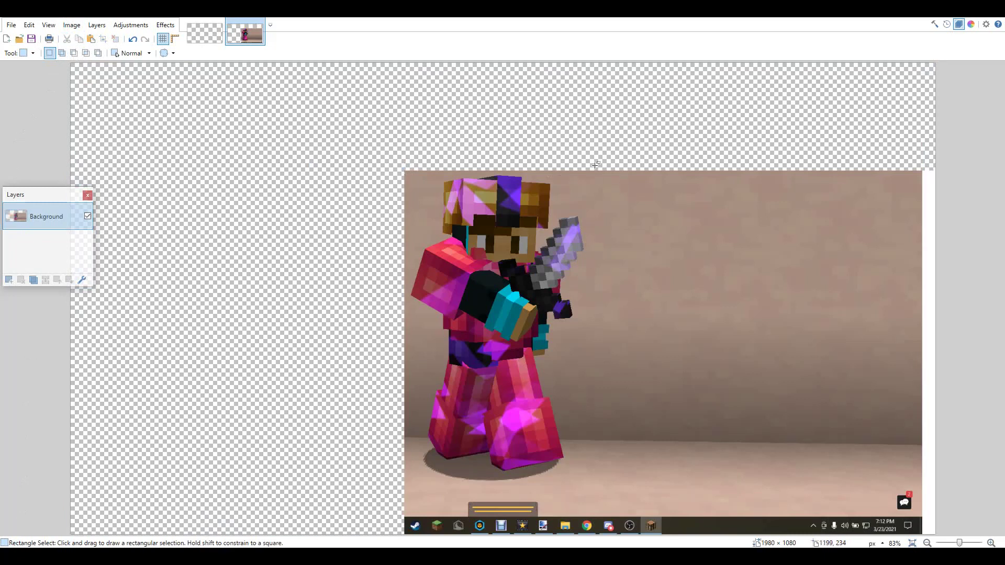
{"action": "left_click_drag", "start_coordinate": [596, 165], "coordinate": [934, 534]}
{"action": "left_click", "coordinate": [67, 38]}
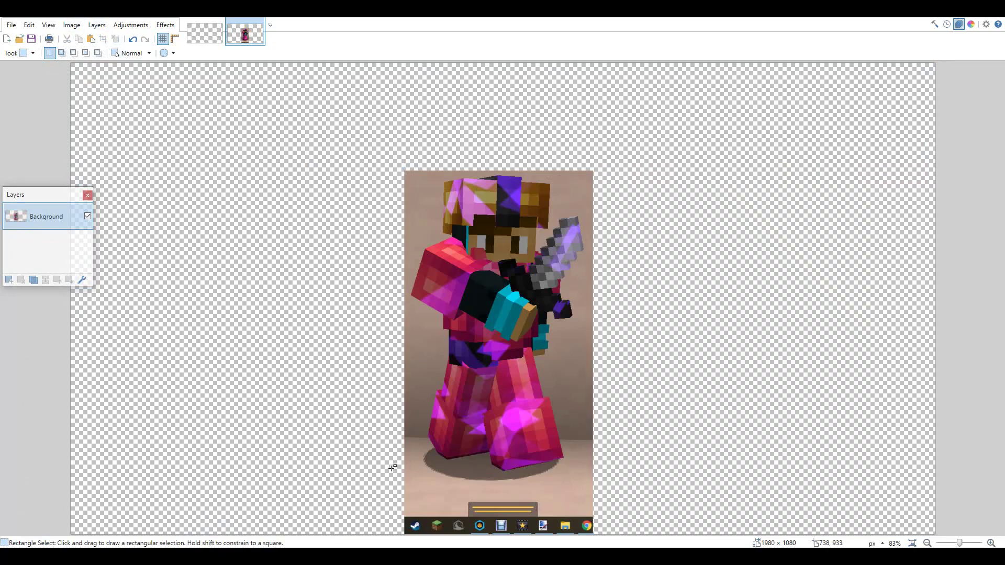
{"action": "left_click_drag", "start_coordinate": [396, 477], "coordinate": [661, 557]}
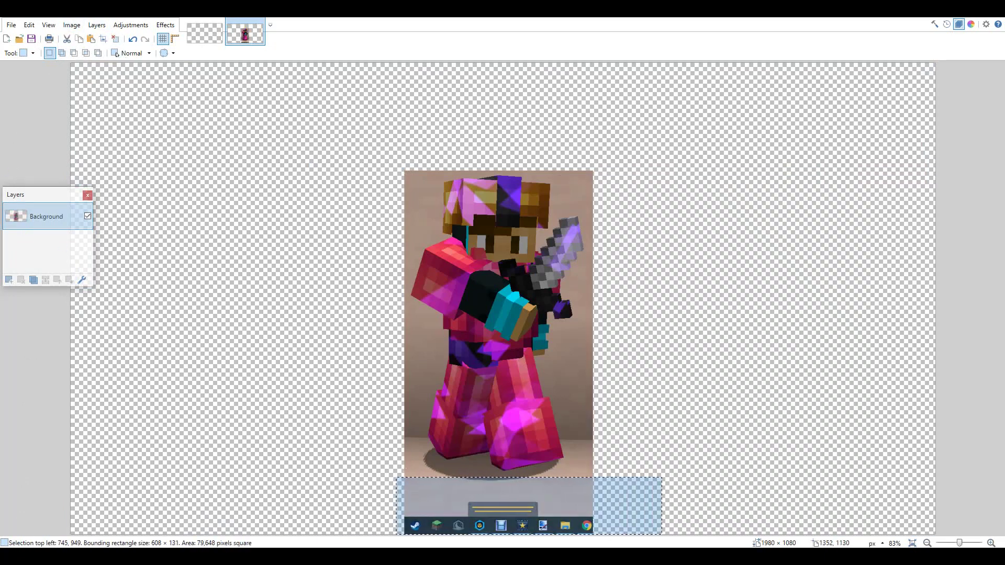
{"action": "left_click", "coordinate": [67, 39]}
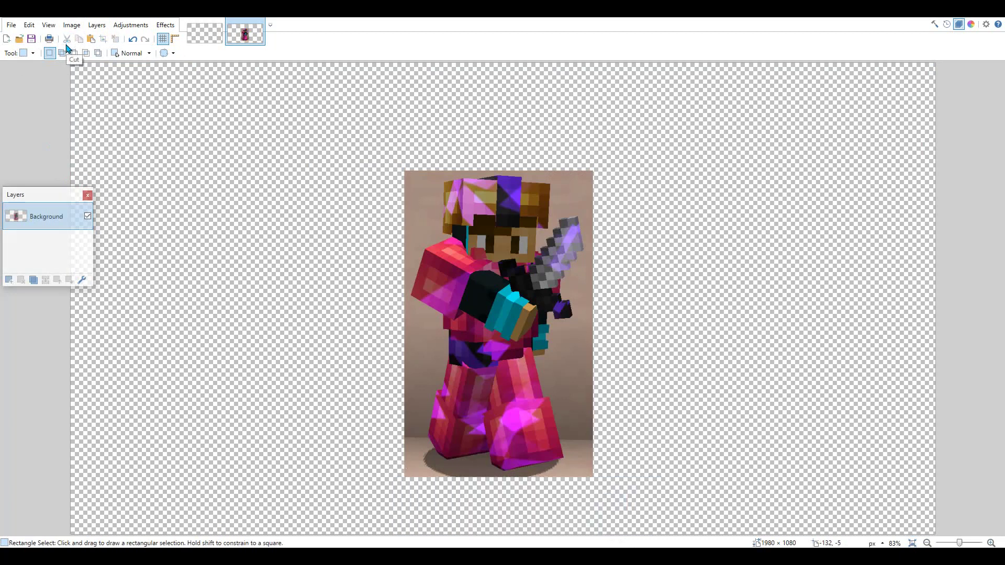
- Select the wall around the character's upper body with the Magic Wand at 12% tolerance and cut it out
{"action": "left_click", "coordinate": [31, 53]}
{"action": "left_click", "coordinate": [50, 142]}
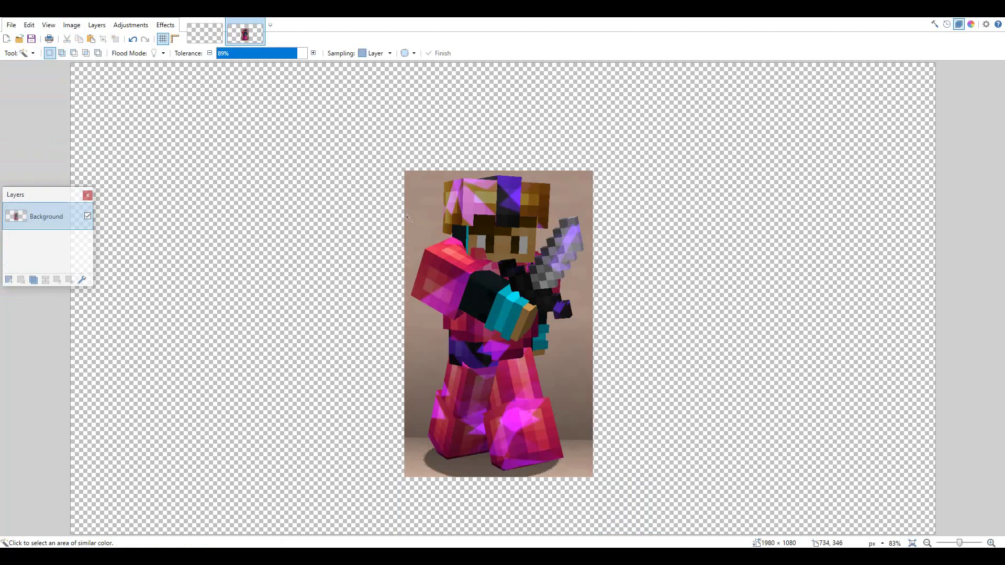
{"action": "left_click", "coordinate": [430, 218]}
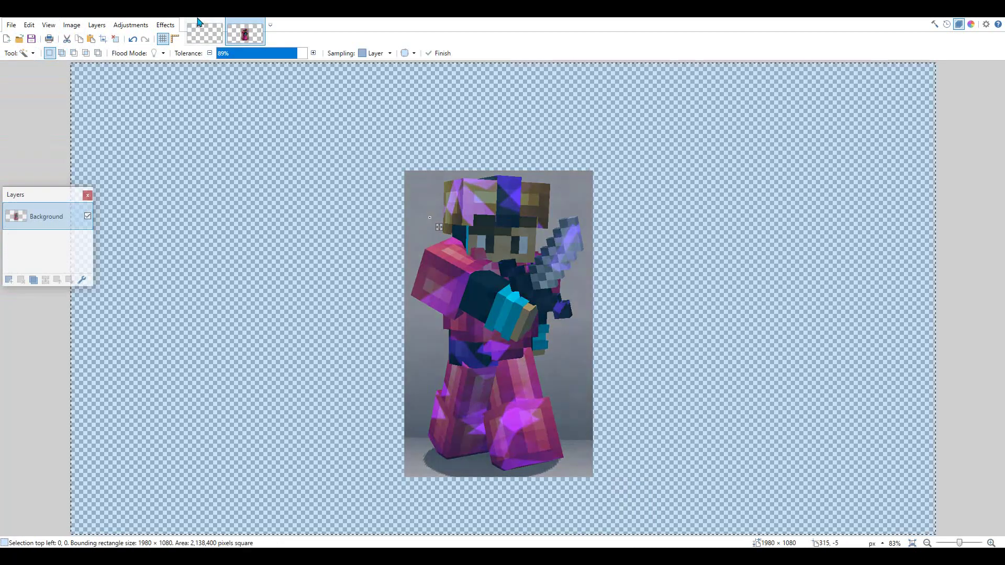
{"action": "left_click", "coordinate": [240, 56]}
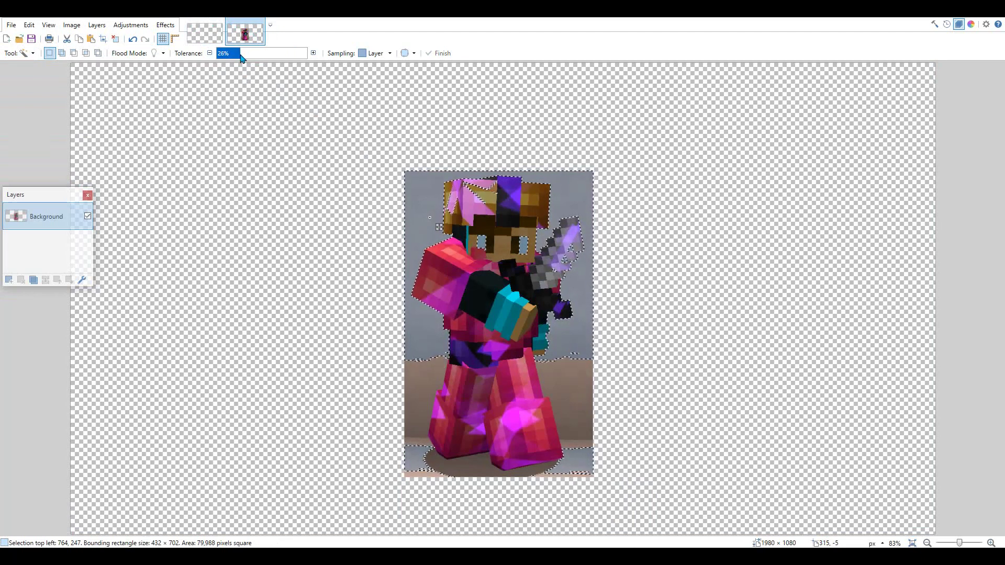
{"action": "left_click_drag", "start_coordinate": [239, 56], "coordinate": [233, 56]}
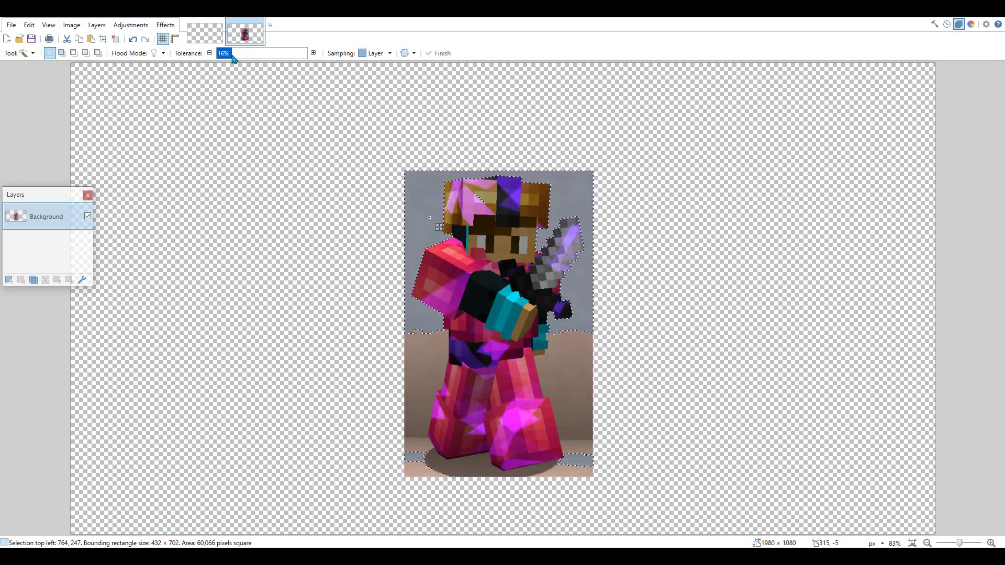
{"action": "left_click_drag", "start_coordinate": [233, 55], "coordinate": [228, 59]}
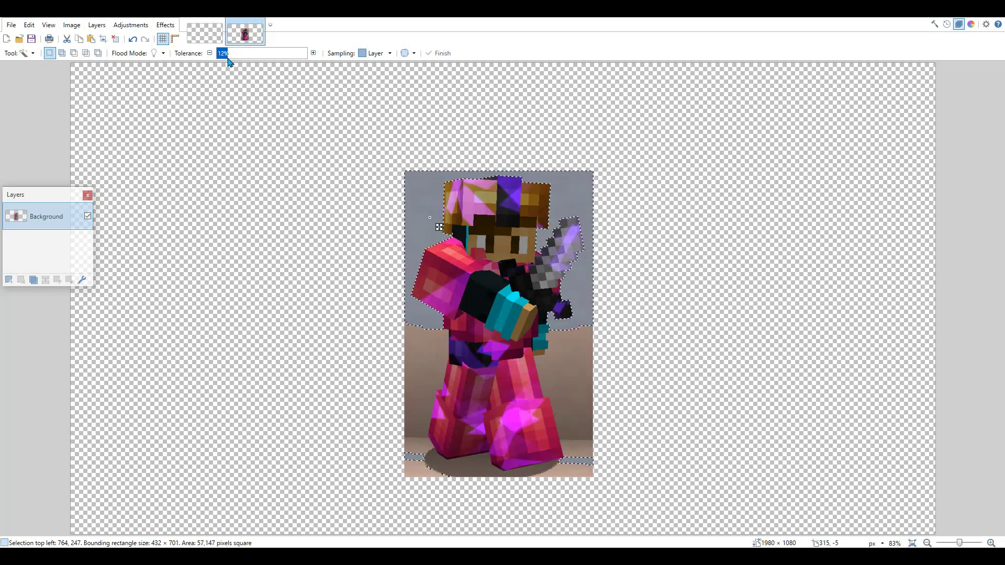
{"action": "left_click", "coordinate": [68, 39]}
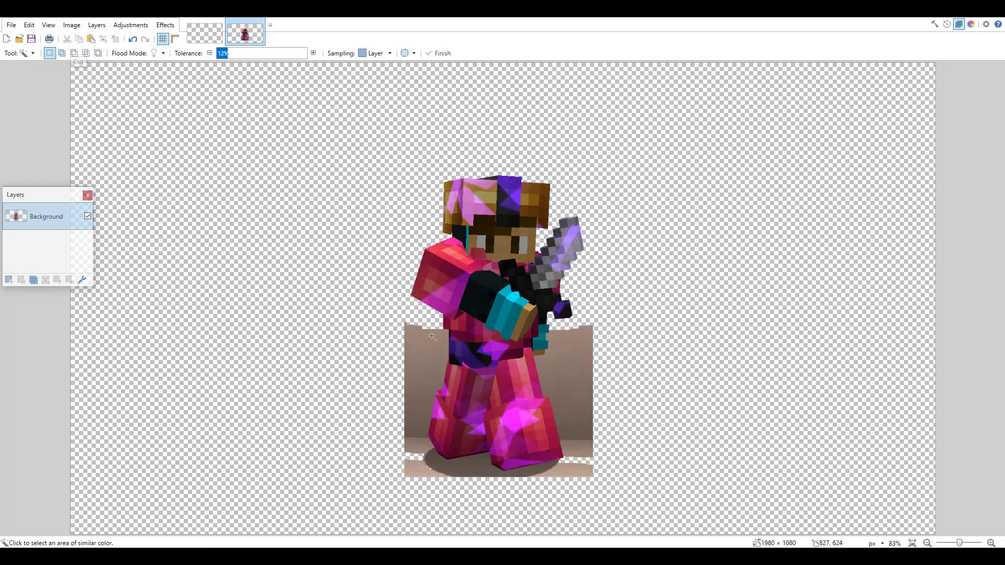
- Cut out the remaining background around the character's legs using 35% Magic Wand tolerance, and add a new layer
{"action": "left_click", "coordinate": [420, 353]}
{"action": "left_click", "coordinate": [261, 57]}
{"action": "left_click_drag", "start_coordinate": [260, 58], "coordinate": [249, 59]}
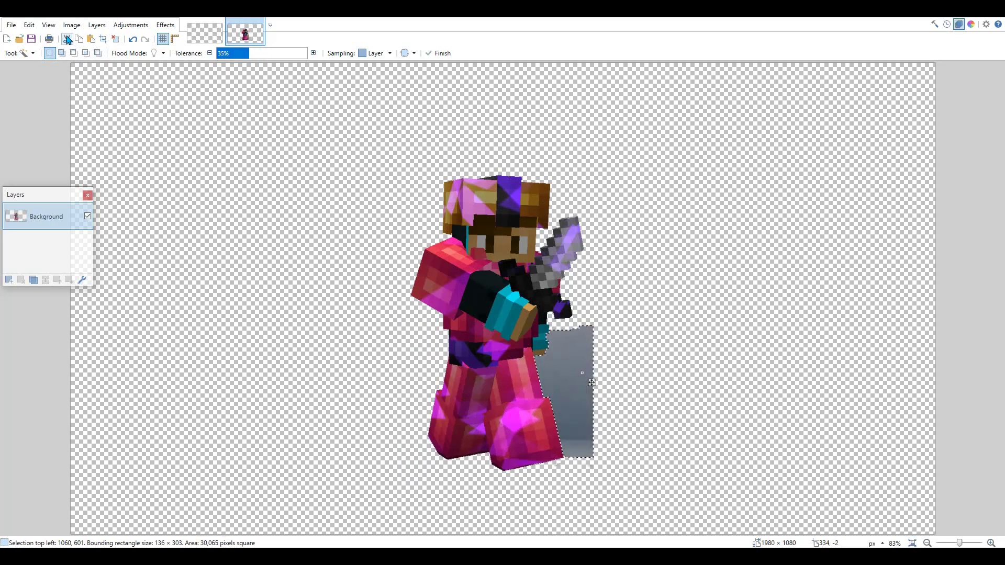
{"action": "left_click", "coordinate": [66, 38]}
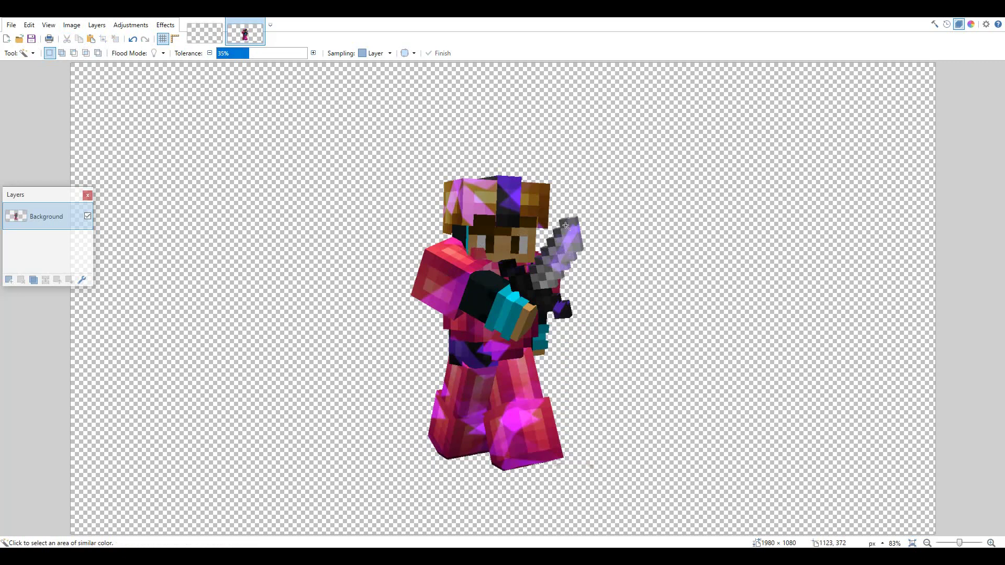
{"action": "left_click", "coordinate": [8, 280]}
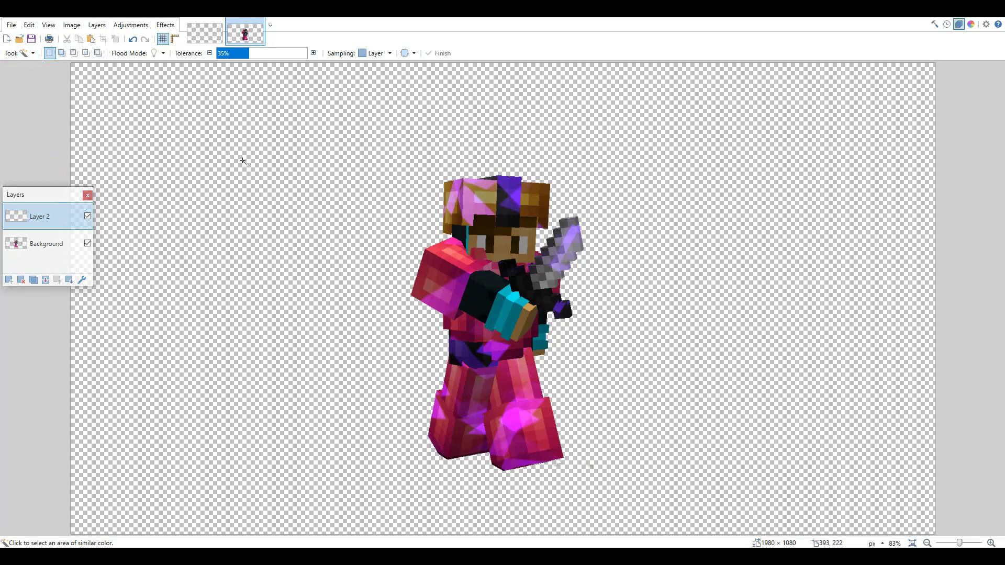
{"action": "left_click", "coordinate": [23, 53]}
{"action": "left_click", "coordinate": [52, 139]}
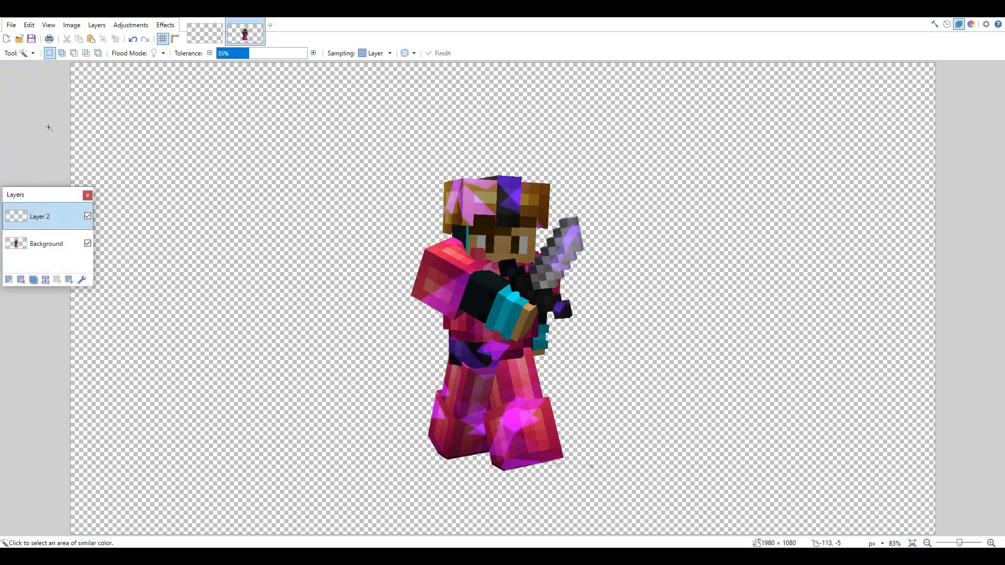
{"action": "left_click", "coordinate": [361, 247]}
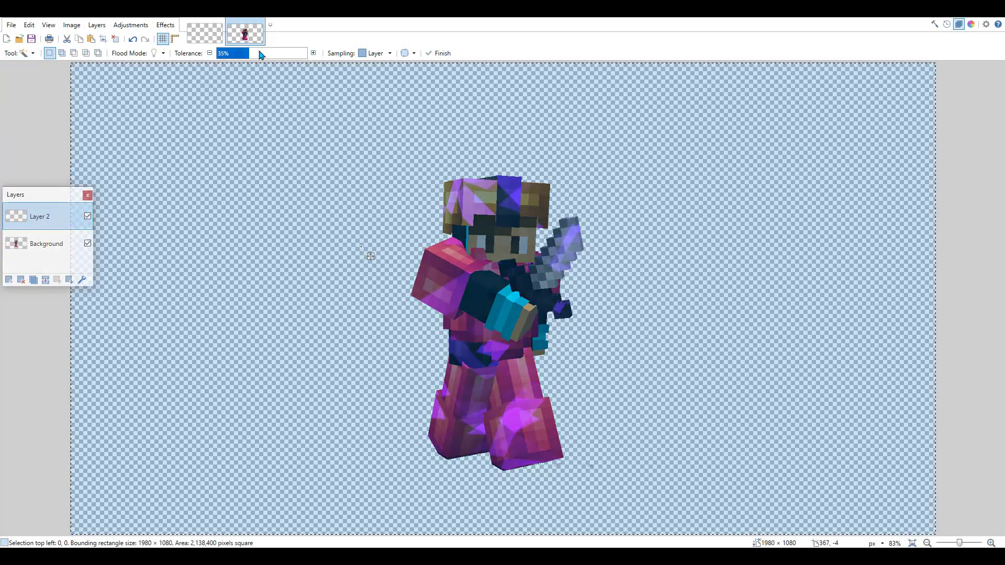
{"action": "left_click", "coordinate": [242, 57]}
{"action": "left_click", "coordinate": [46, 243]}
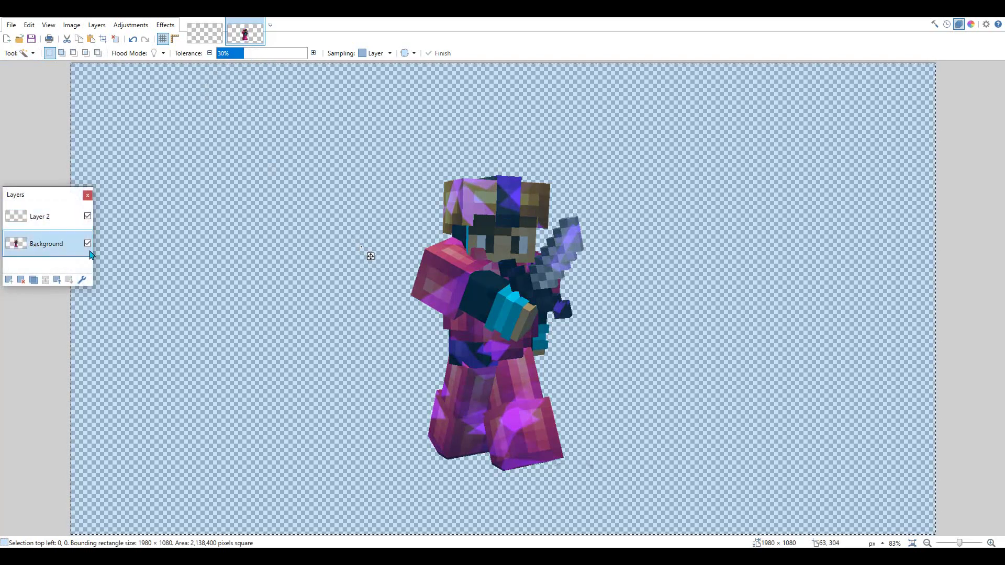
{"action": "key", "text": "ctrl+d"}
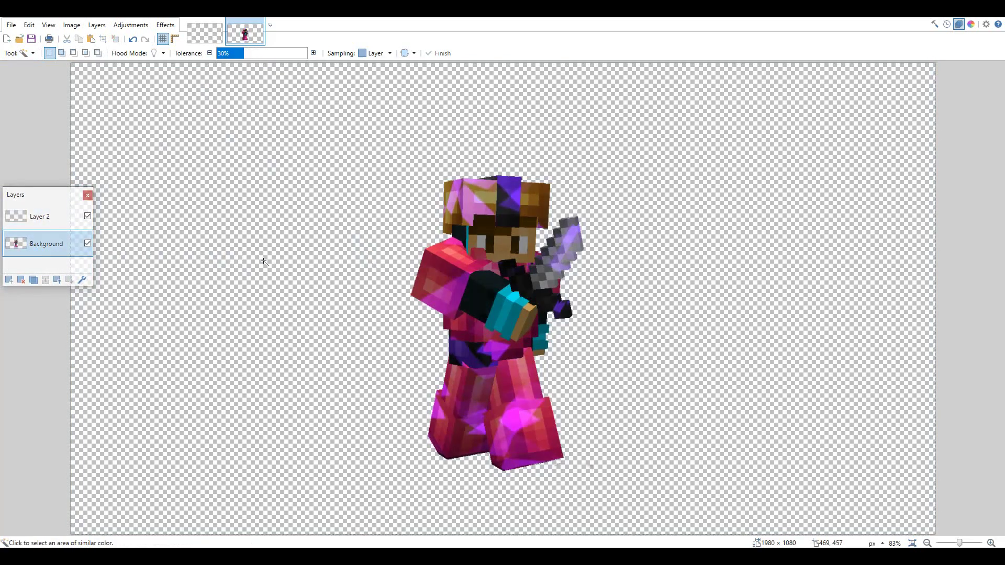
{"action": "left_click", "coordinate": [59, 223]}
{"action": "left_click", "coordinate": [283, 221]}
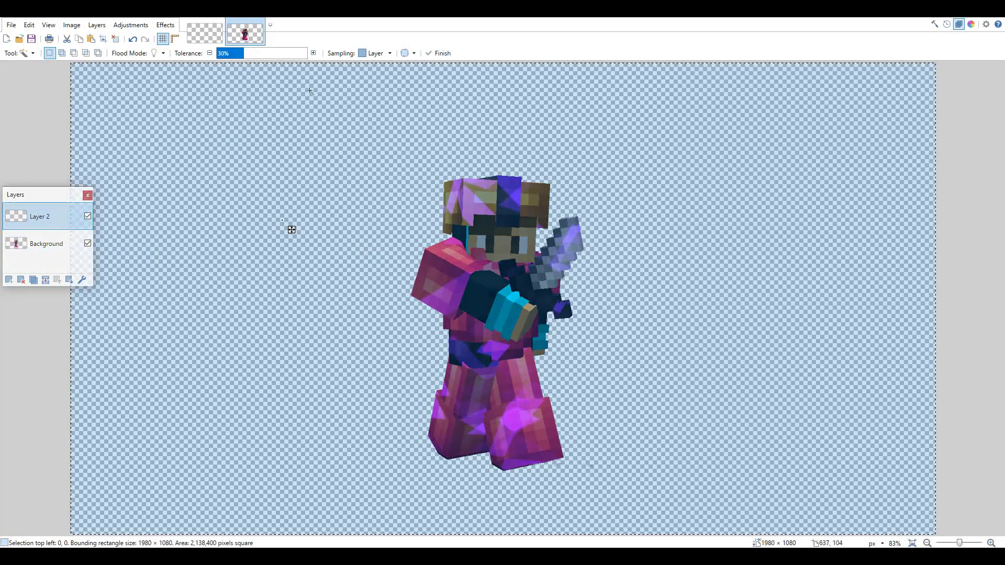
- Select the empty area around the character from the Background layer at 19% tolerance and fill it with black on Layer 2
{"action": "left_click", "coordinate": [52, 244]}
{"action": "left_click", "coordinate": [305, 286]}
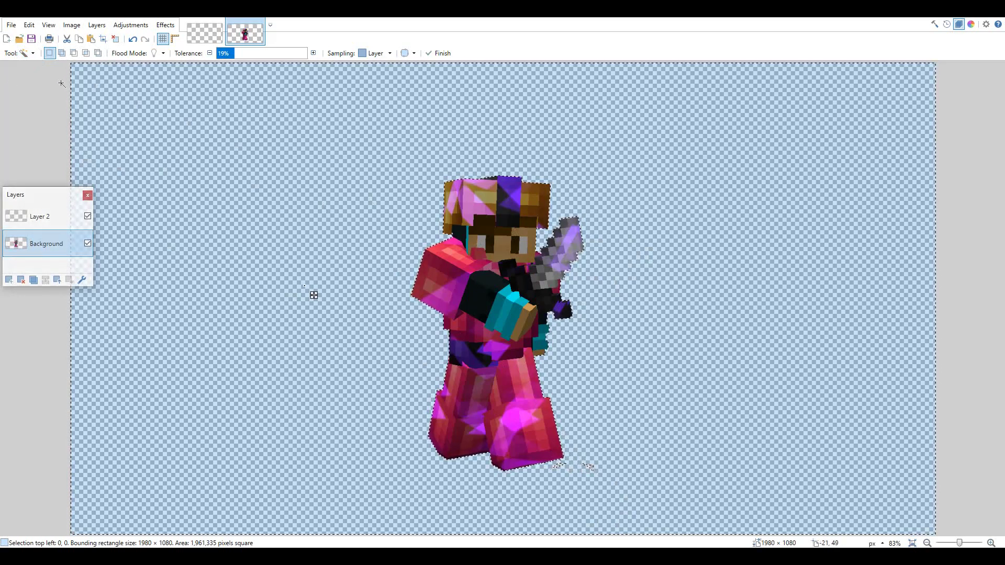
{"action": "left_click", "coordinate": [971, 24]}
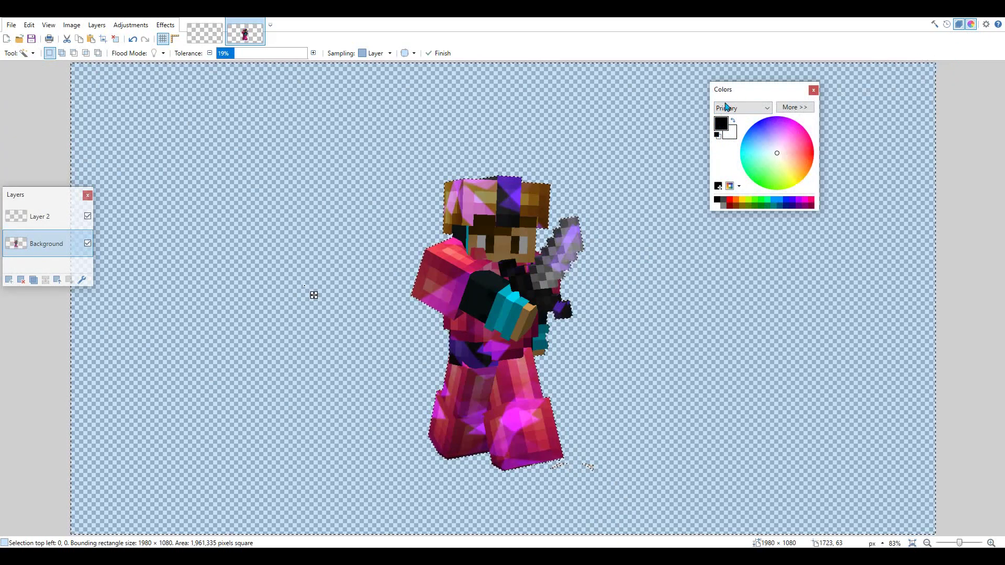
{"action": "left_click_drag", "start_coordinate": [752, 93], "coordinate": [819, 92]}
{"action": "left_click", "coordinate": [24, 53]}
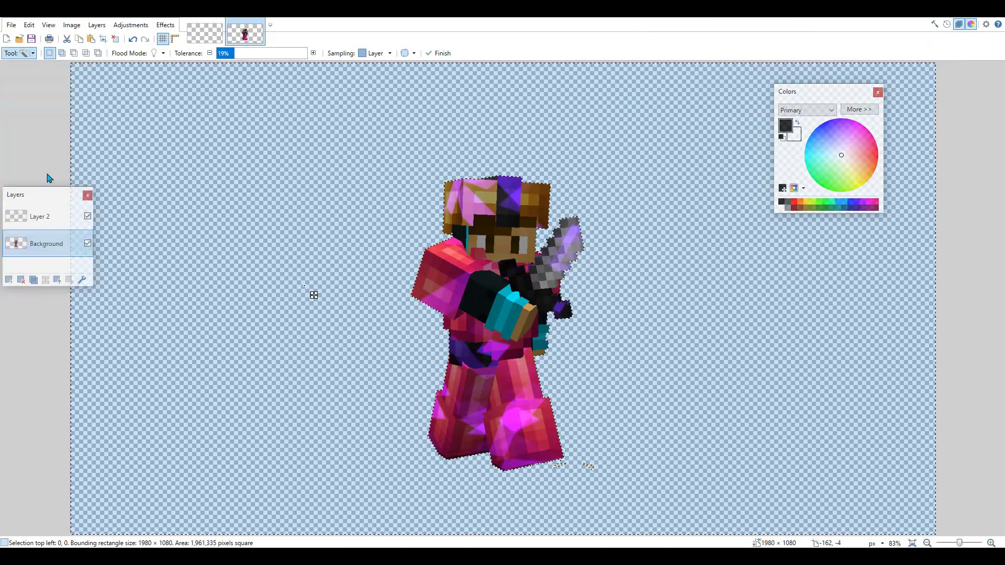
{"action": "left_click", "coordinate": [38, 166]}
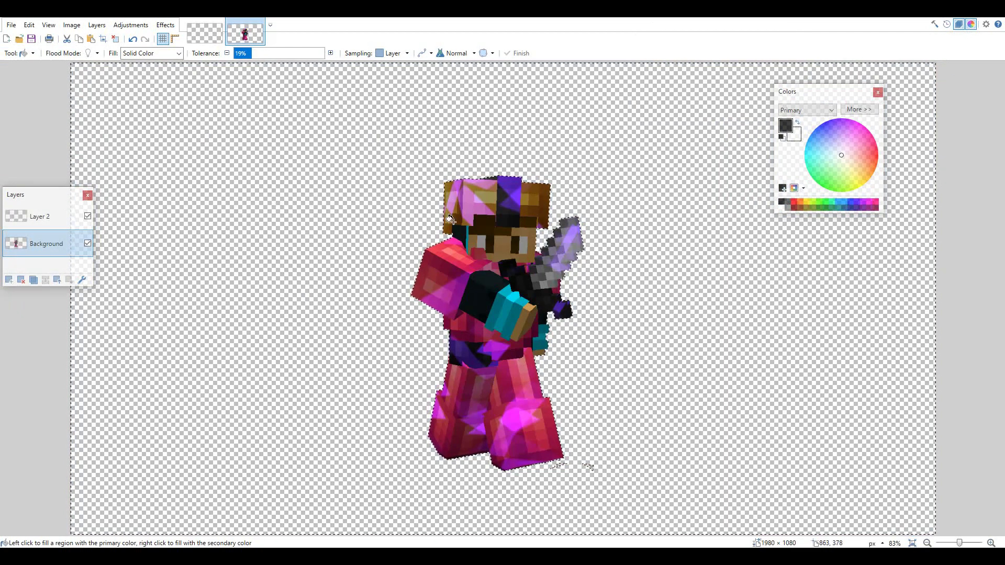
{"action": "left_click", "coordinate": [37, 217]}
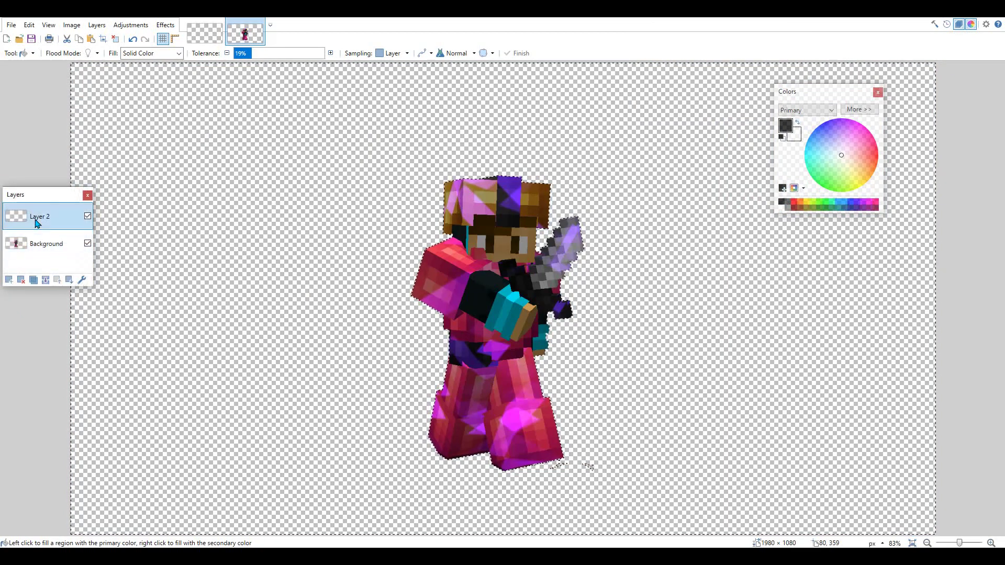
{"action": "left_click", "coordinate": [262, 209]}
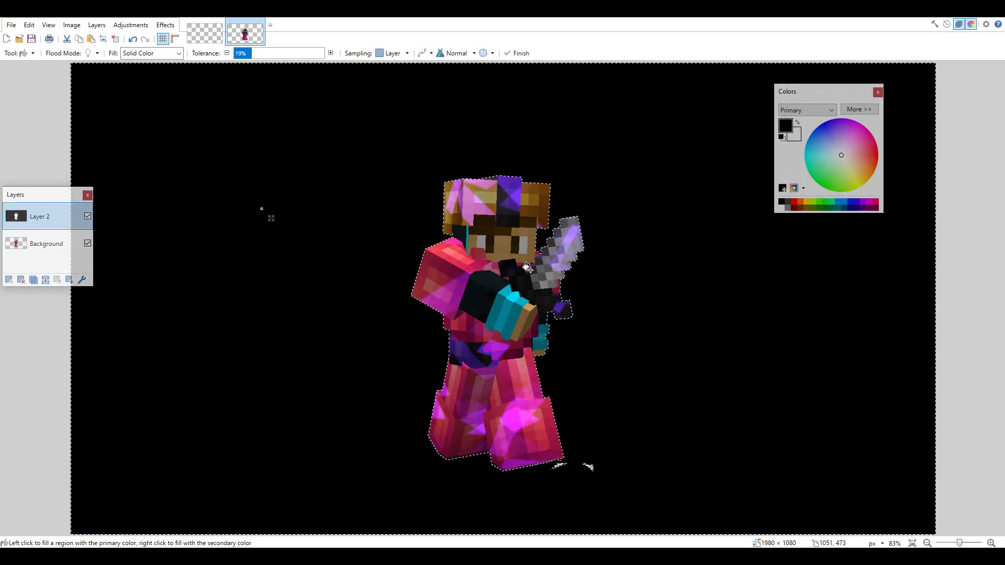
{"action": "key", "text": "ctrl+d"}
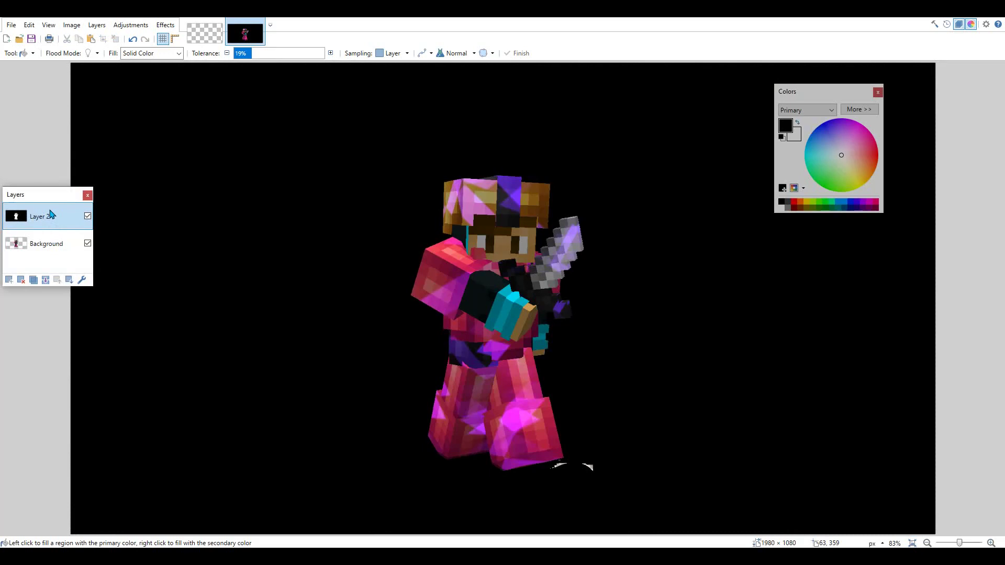
- Hide the Background layer while keeping the black-filled Layer 2 shown
{"action": "left_click", "coordinate": [88, 217]}
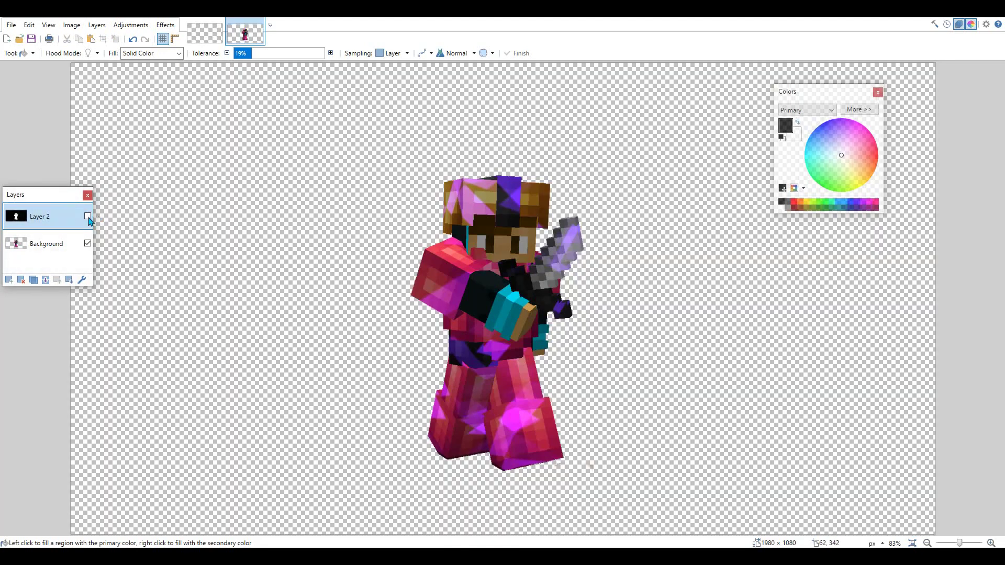
{"action": "key", "text": "ctrl+z"}
{"action": "left_click", "coordinate": [88, 244]}
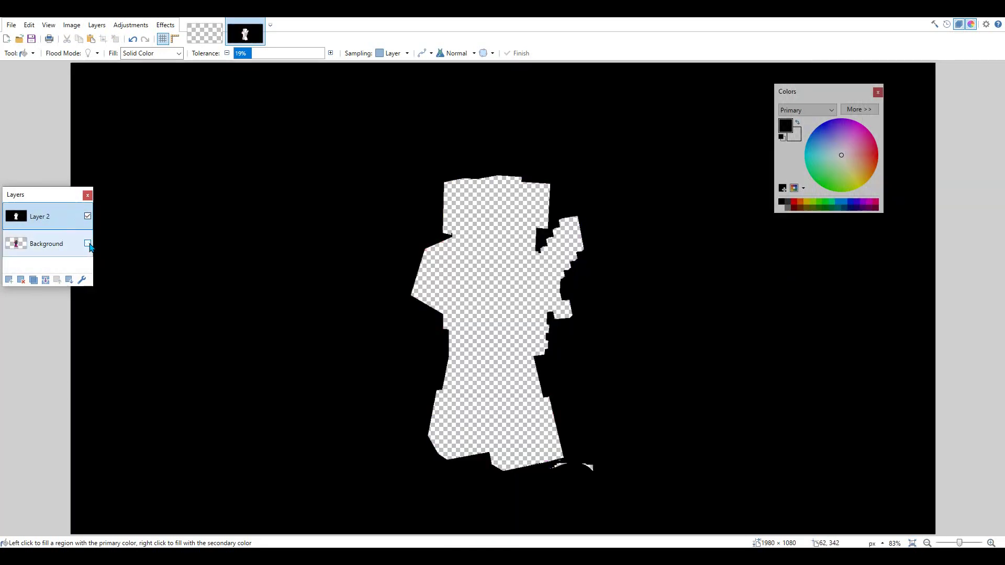
- Show the Background layer again and apply a white Drop Shadow to Layer 2 with widening radius 12 and blur radius 14
{"action": "key", "text": "ctrl+z"}
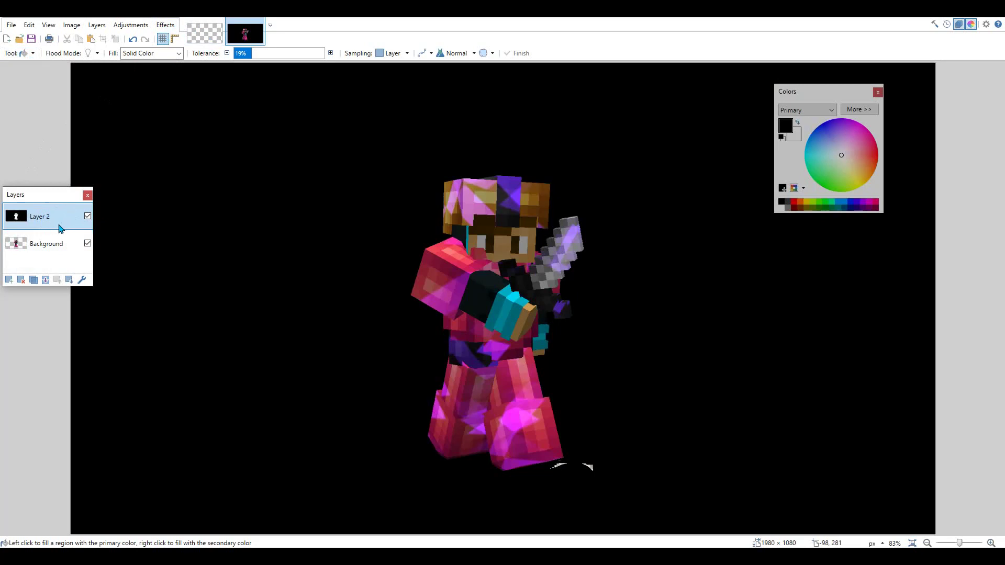
{"action": "left_click", "coordinate": [166, 24]}
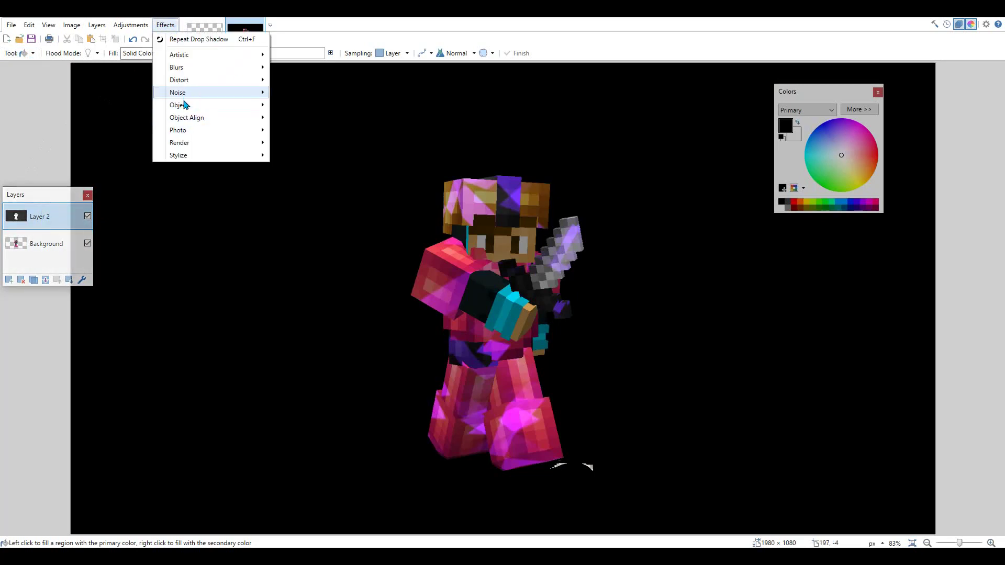
{"action": "mouse_move", "coordinate": [185, 105]}
{"action": "left_click", "coordinate": [295, 105]}
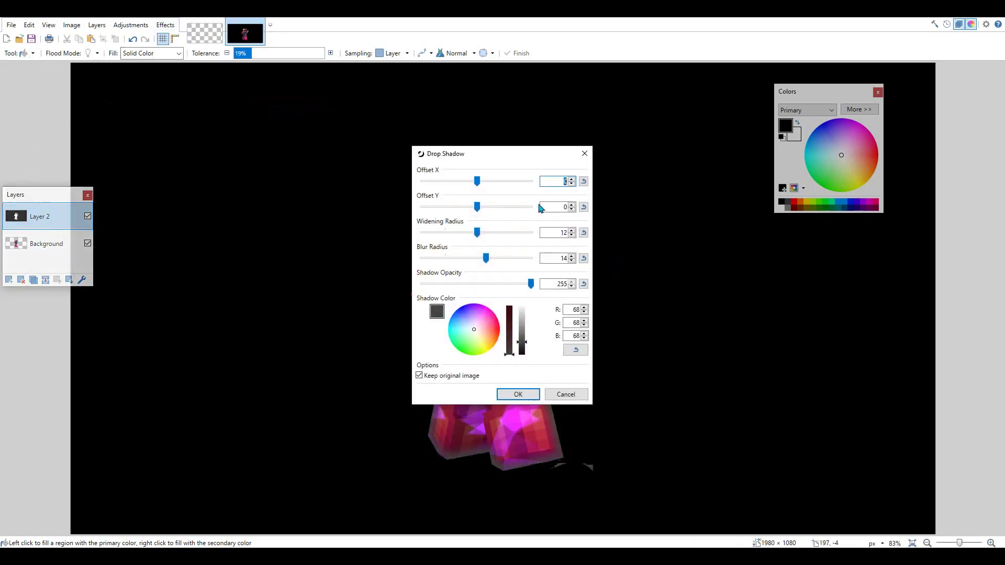
{"action": "left_click_drag", "start_coordinate": [507, 161], "coordinate": [246, 146]}
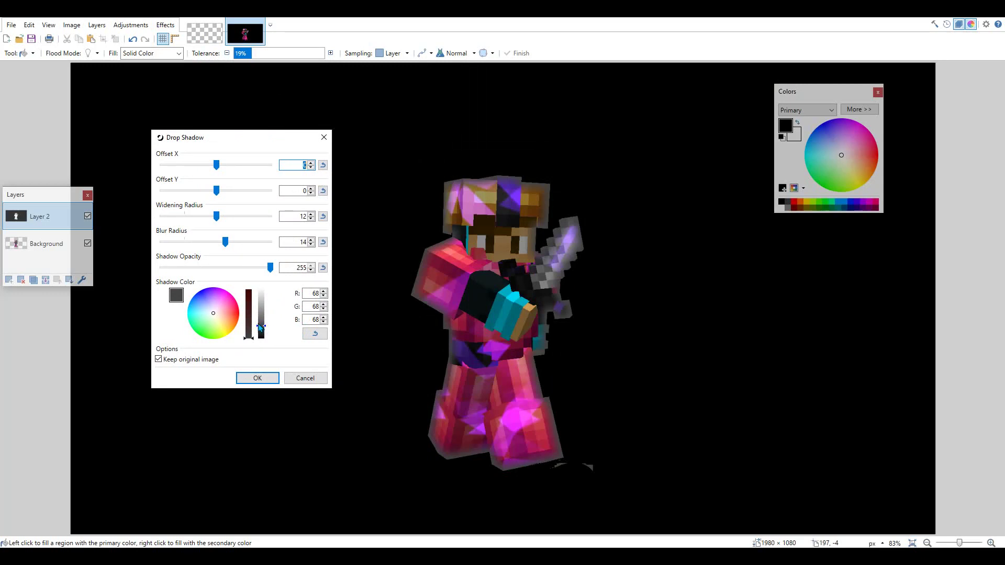
{"action": "left_click_drag", "start_coordinate": [263, 329], "coordinate": [262, 287]}
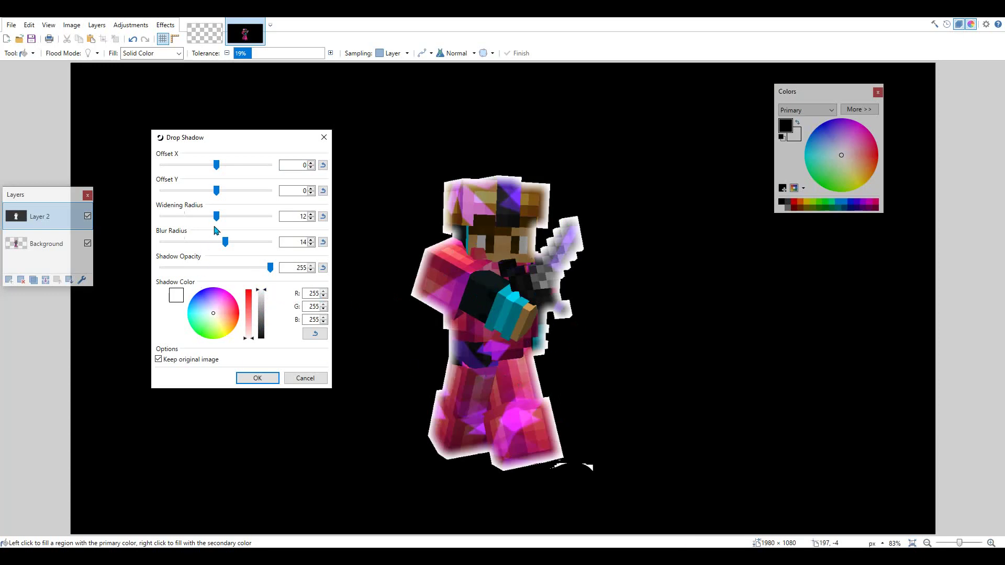
{"action": "left_click", "coordinate": [271, 378]}
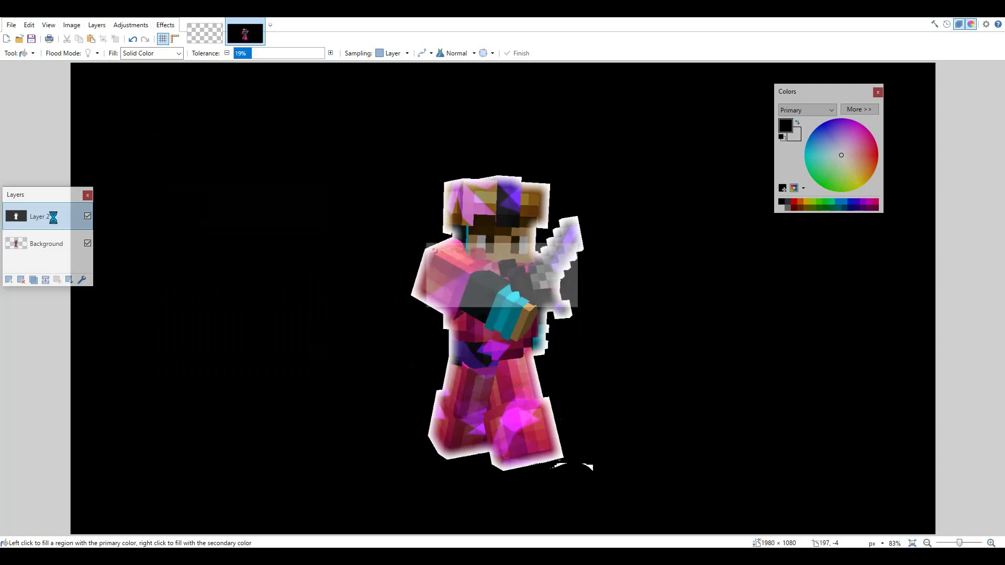
- Set Layer 2's blend mode to Overlay
{"action": "double_click", "coordinate": [52, 216]}
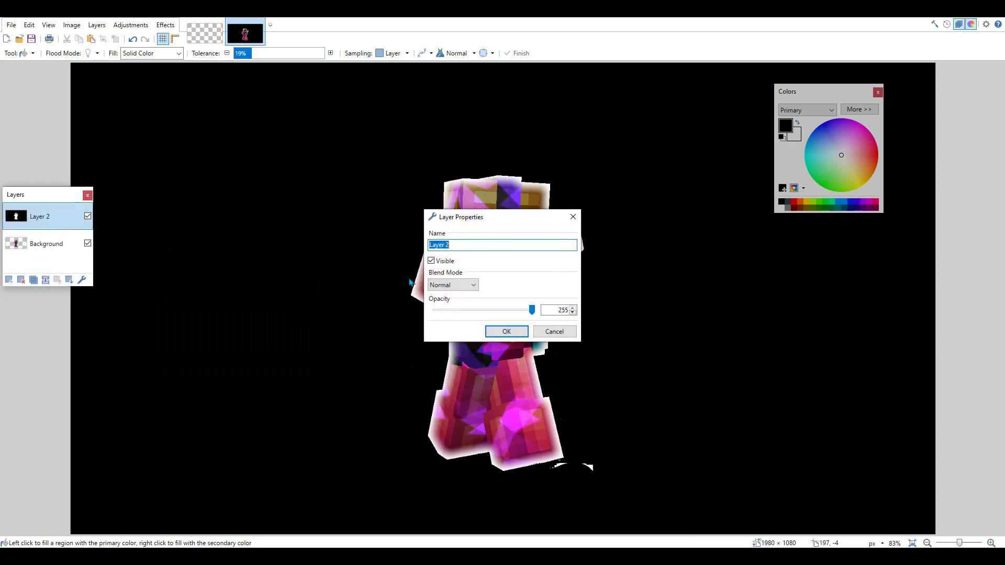
{"action": "left_click", "coordinate": [445, 286]}
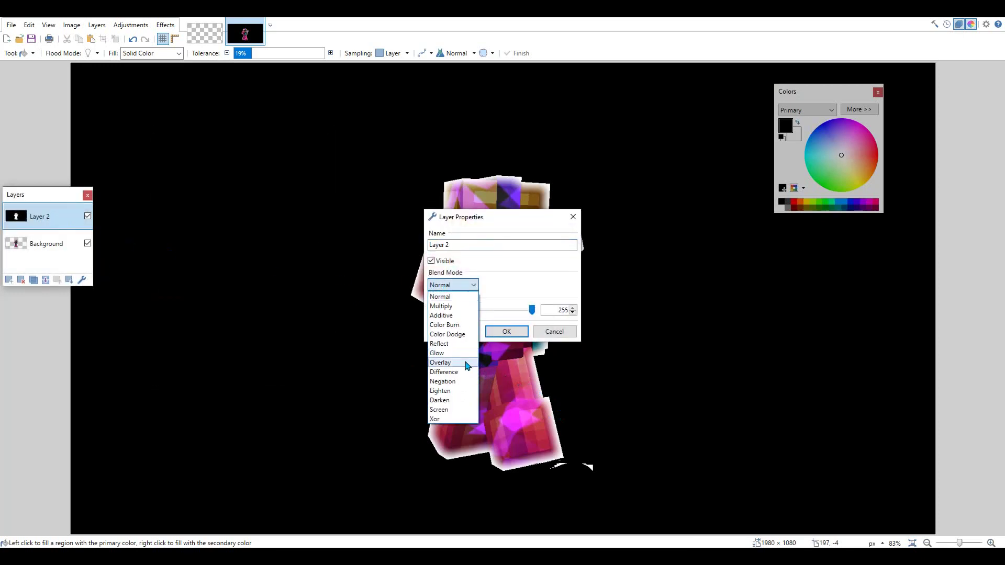
{"action": "left_click", "coordinate": [441, 363]}
{"action": "left_click", "coordinate": [519, 334]}
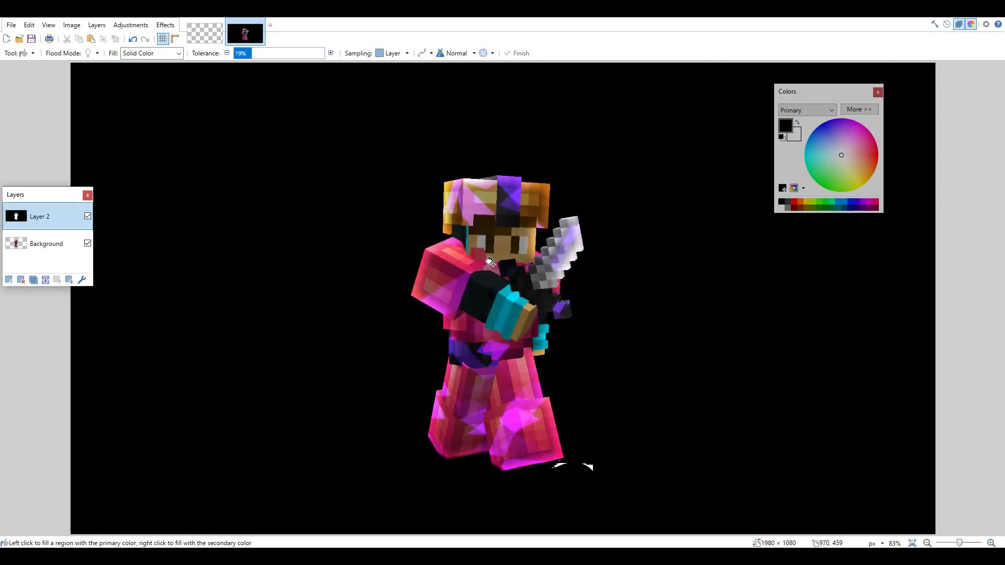
- Close the Colors window and delete the black area around the character on Layer 2 using the Magic Wand at 22% tolerance
{"action": "left_click", "coordinate": [878, 92]}
{"action": "key", "text": "s"}
{"action": "left_click", "coordinate": [191, 152]}
{"action": "key", "text": "Delete"}
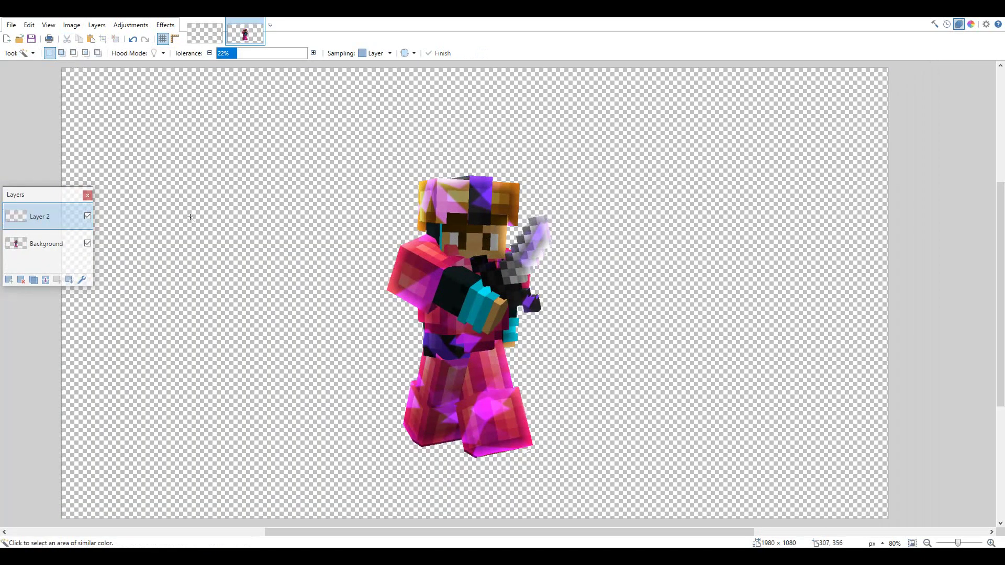
- Compare the character with and without the Layer 2 glow, and merge Layer 2 down into the Background layer
{"action": "left_click", "coordinate": [88, 217]}
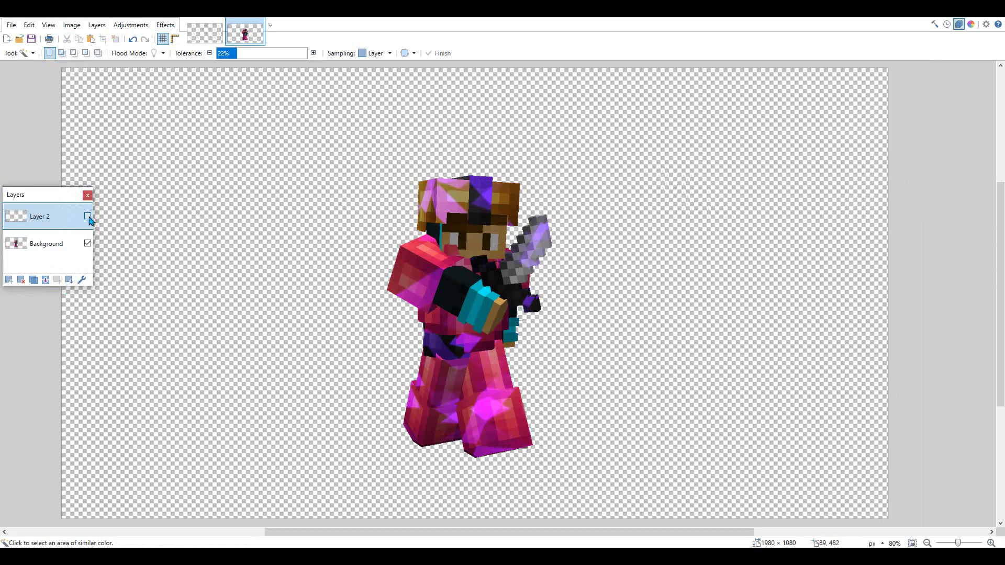
{"action": "left_click", "coordinate": [88, 217]}
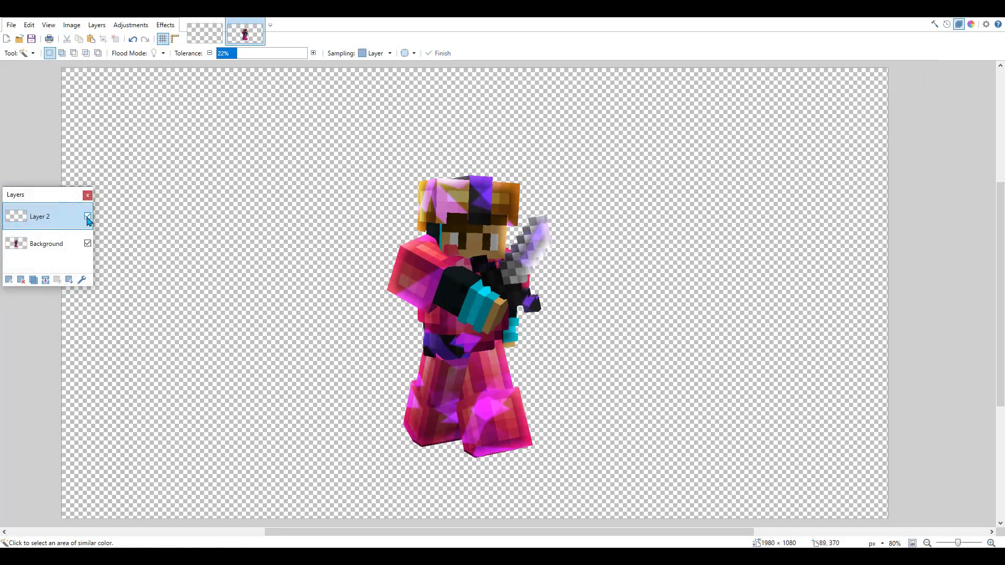
{"action": "left_click", "coordinate": [88, 217]}
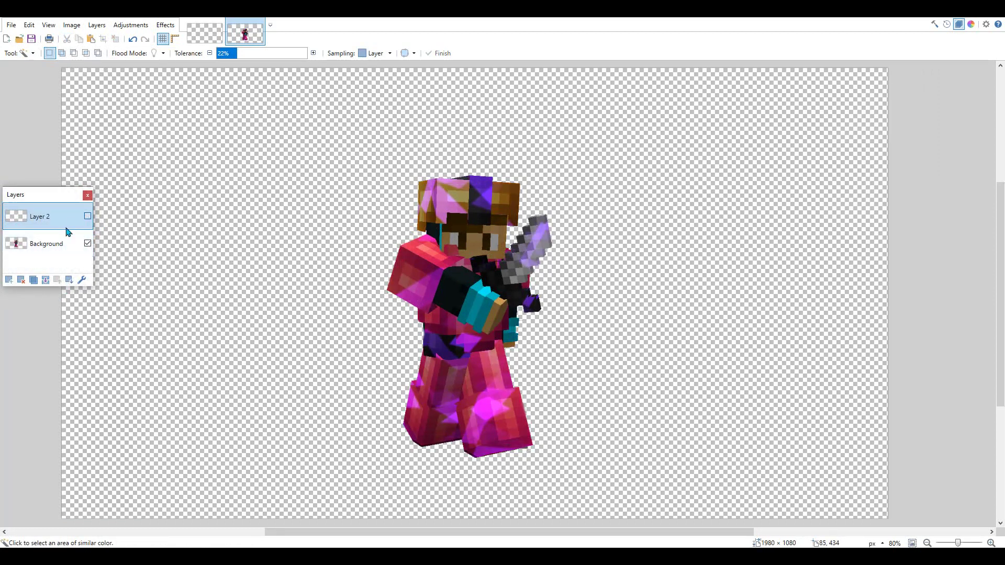
{"action": "left_click", "coordinate": [45, 281]}
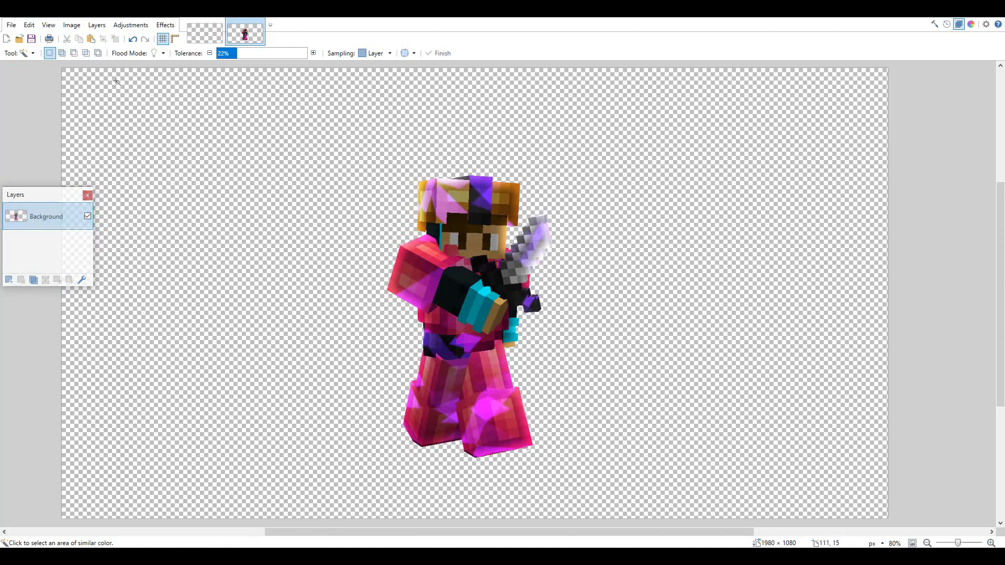
- Open the dark Minecraft landscape screenshot from the Screenshots folder
{"action": "left_click", "coordinate": [19, 39]}
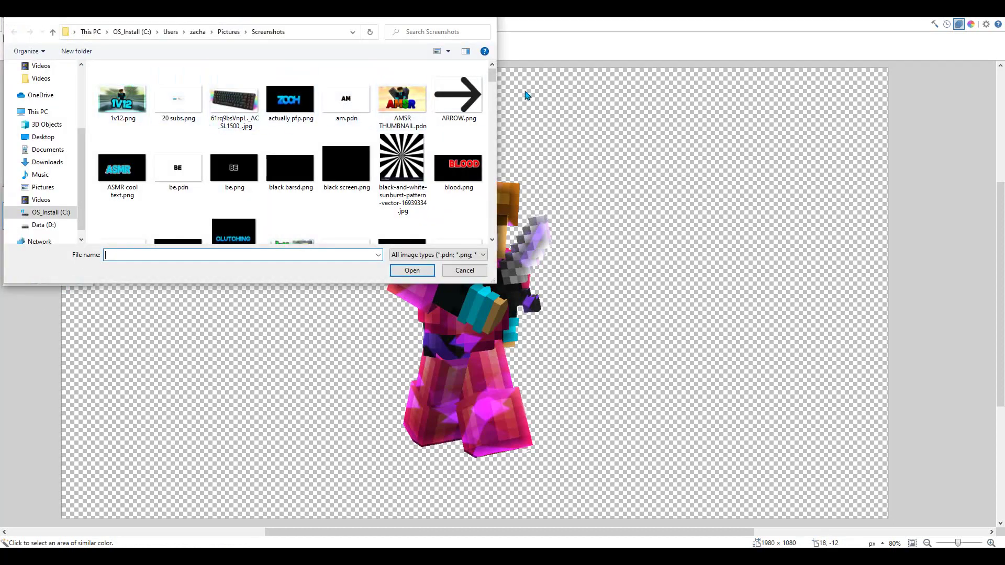
{"action": "left_click_drag", "start_coordinate": [491, 77], "coordinate": [494, 181]}
{"action": "left_click", "coordinate": [402, 176]}
{"action": "left_click", "coordinate": [411, 271]}
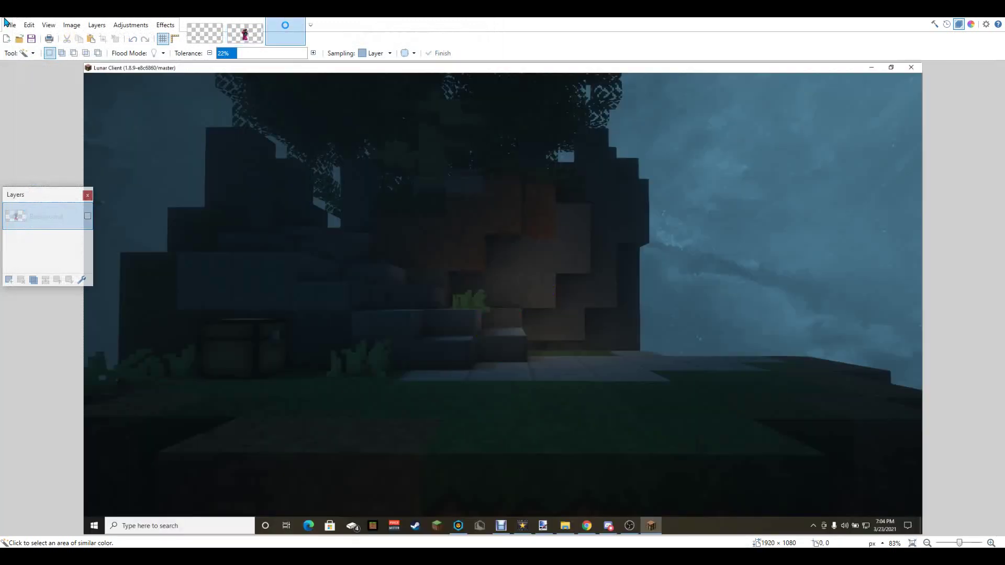
- Switch to the Rectangle Select tool and close the empty desc.png image without saving it
{"action": "left_click", "coordinate": [26, 52]}
{"action": "left_click", "coordinate": [21, 55]}
{"action": "left_click", "coordinate": [32, 68]}
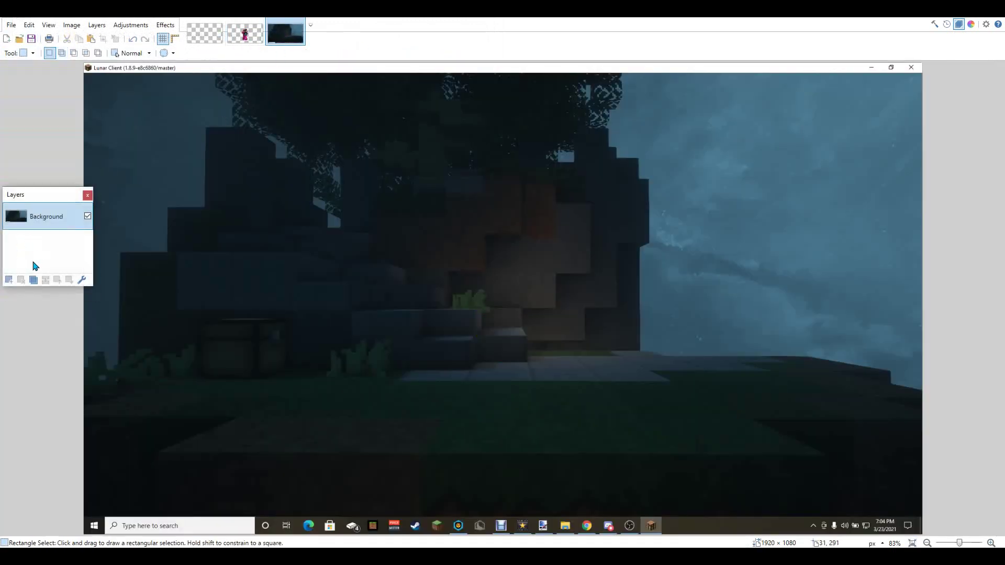
{"action": "left_click", "coordinate": [251, 39]}
{"action": "left_click", "coordinate": [203, 38]}
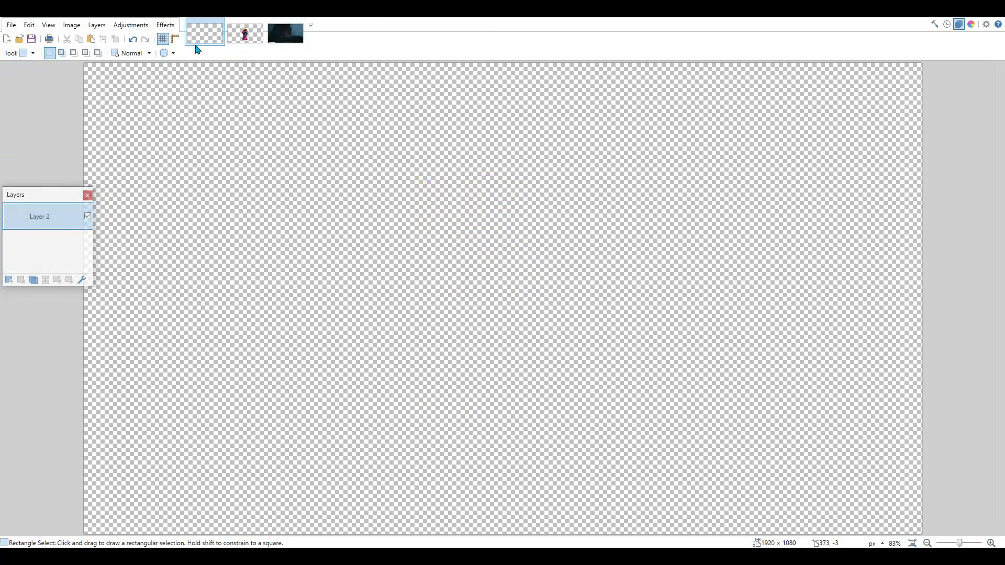
{"action": "left_click", "coordinate": [219, 22]}
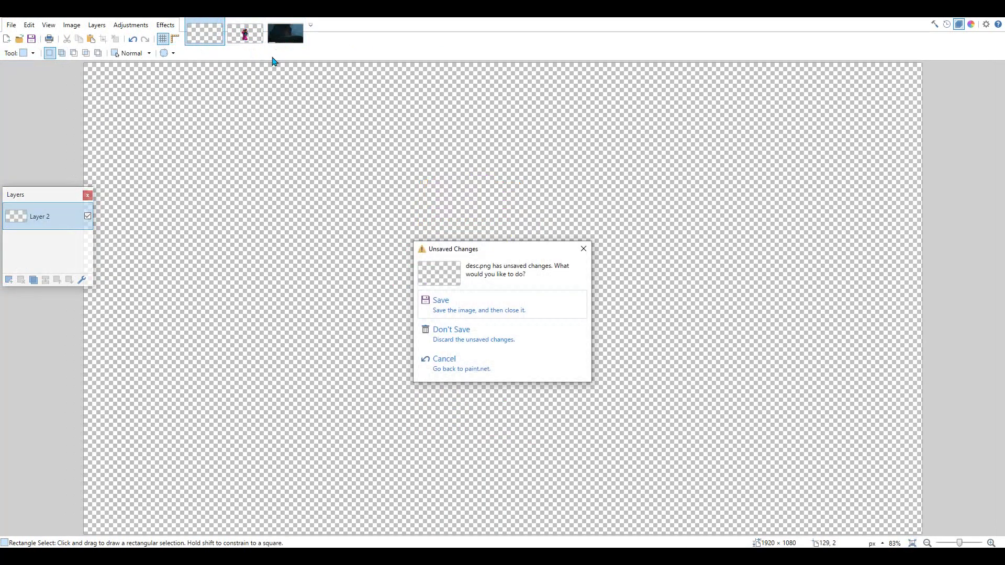
{"action": "left_click", "coordinate": [467, 332]}
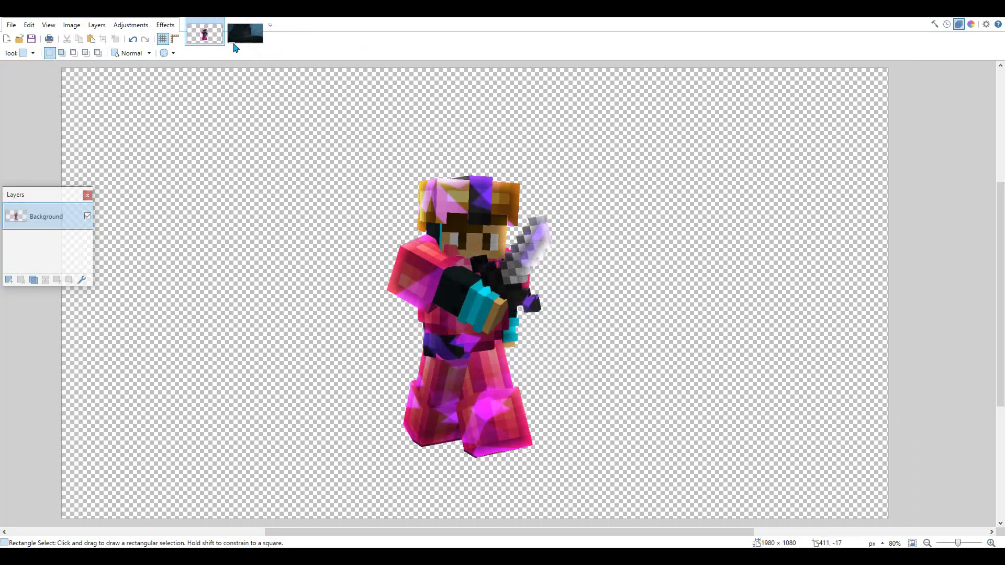
- Cut the Lunar Client title bar and the Windows taskbar strips out of the landscape screenshot
{"action": "left_click", "coordinate": [236, 42]}
{"action": "left_click_drag", "start_coordinate": [80, 62], "coordinate": [922, 75]}
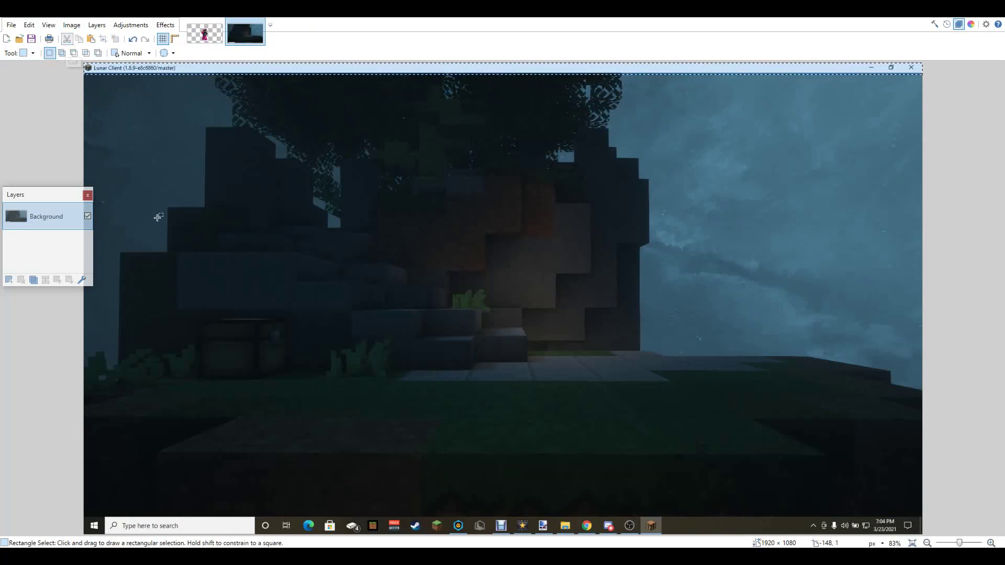
{"action": "key", "text": "ctrl+x"}
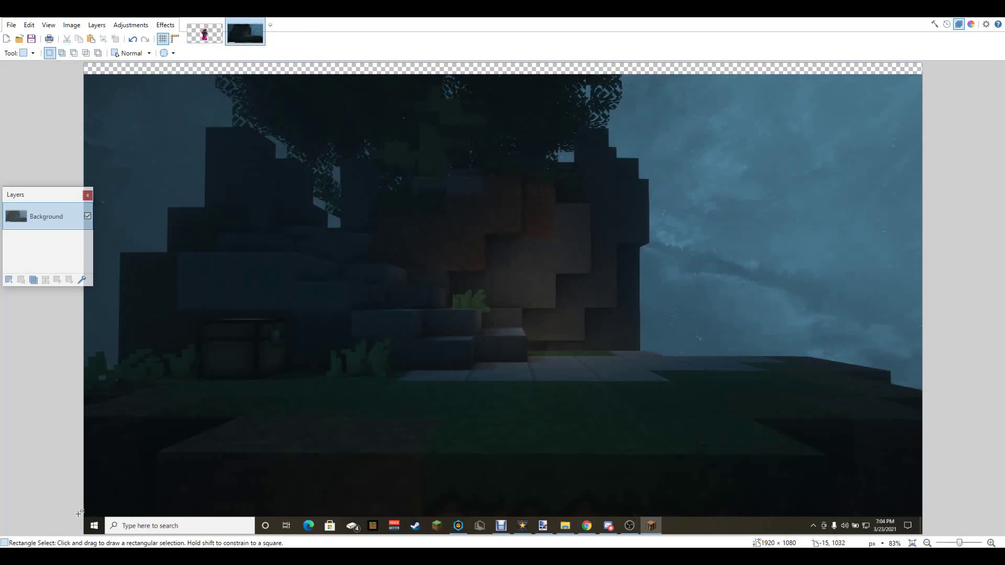
{"action": "left_click_drag", "start_coordinate": [86, 519], "coordinate": [924, 536]}
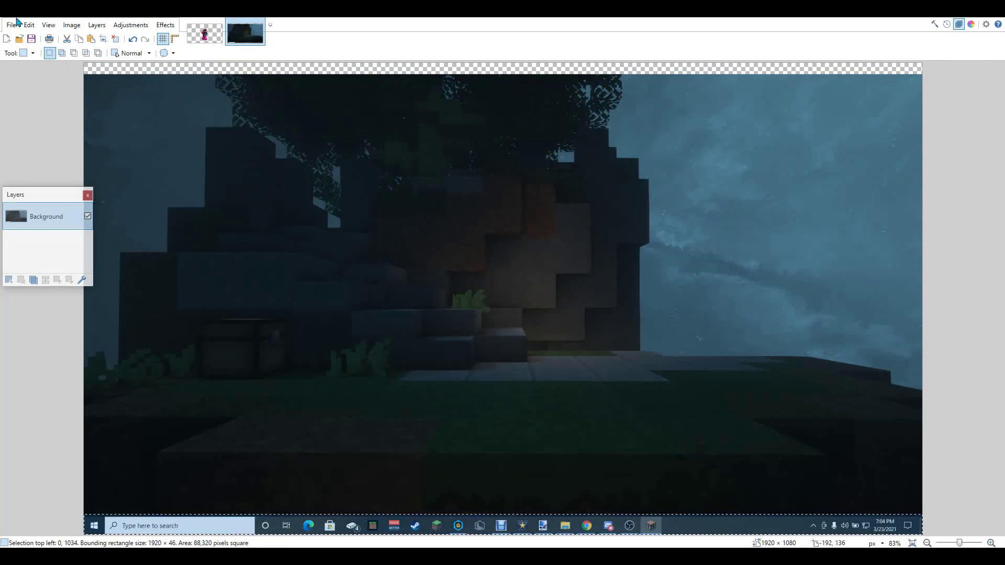
{"action": "left_click", "coordinate": [67, 39]}
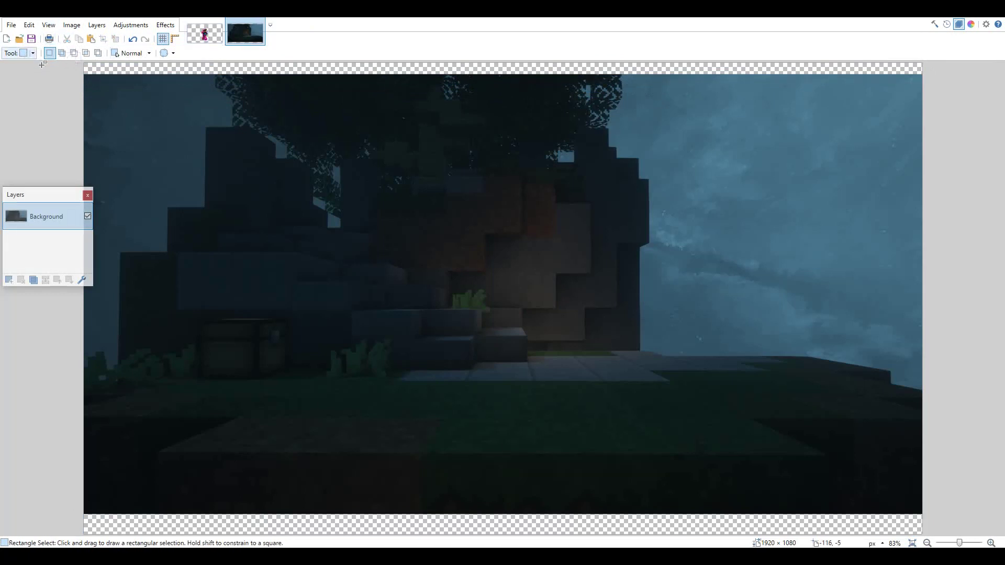
- Copy the remaining landscape and paste it into the character image on a new layer beneath the character
{"action": "left_click_drag", "start_coordinate": [84, 72], "coordinate": [924, 519]}
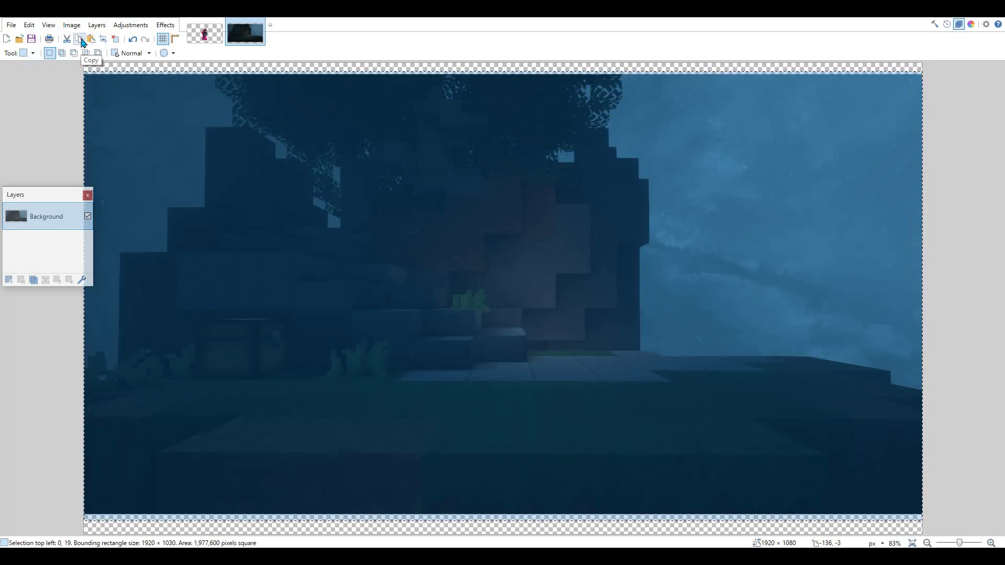
{"action": "left_click", "coordinate": [210, 42]}
{"action": "left_click", "coordinate": [9, 279]}
{"action": "left_click_drag", "start_coordinate": [51, 221], "coordinate": [51, 245]}
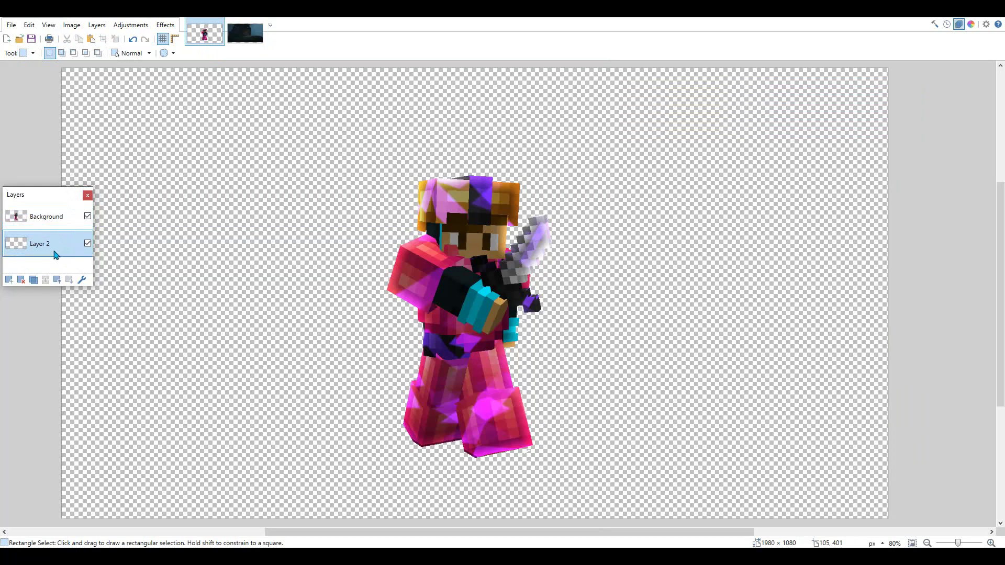
{"action": "left_click", "coordinate": [92, 39]}
{"action": "left_click_drag", "start_coordinate": [265, 231], "coordinate": [274, 245]}
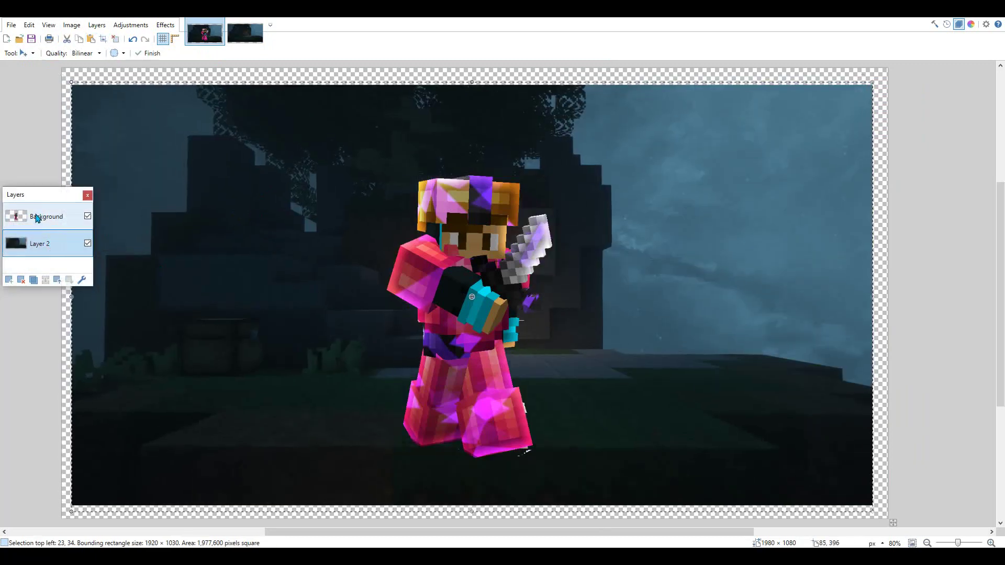
- Move the character to the right side of the scene, and reposition and enlarge the landscape layer beneath it to cover the whole canvas
{"action": "left_click_drag", "start_coordinate": [45, 217], "coordinate": [47, 245]}
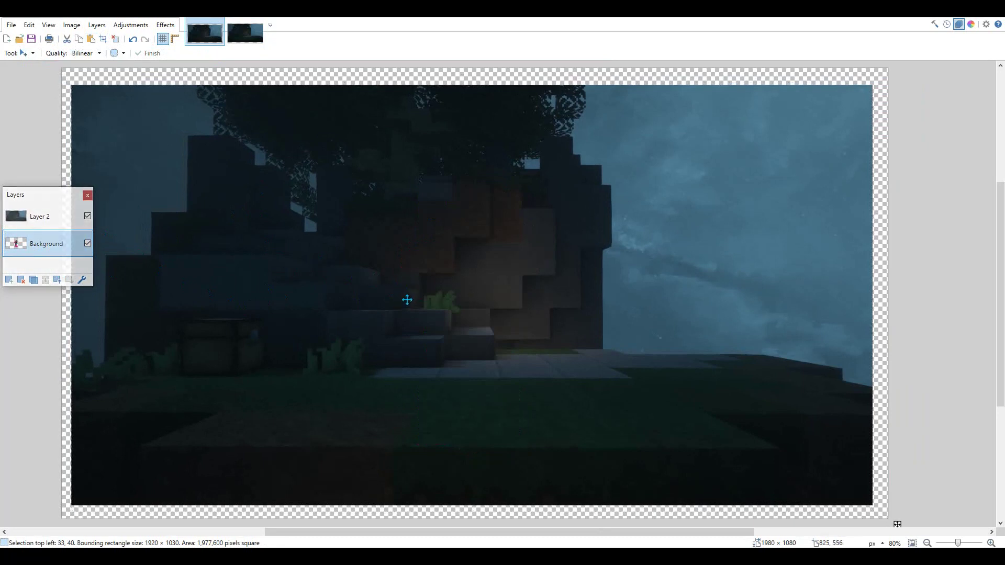
{"action": "left_click_drag", "start_coordinate": [388, 291], "coordinate": [553, 266]}
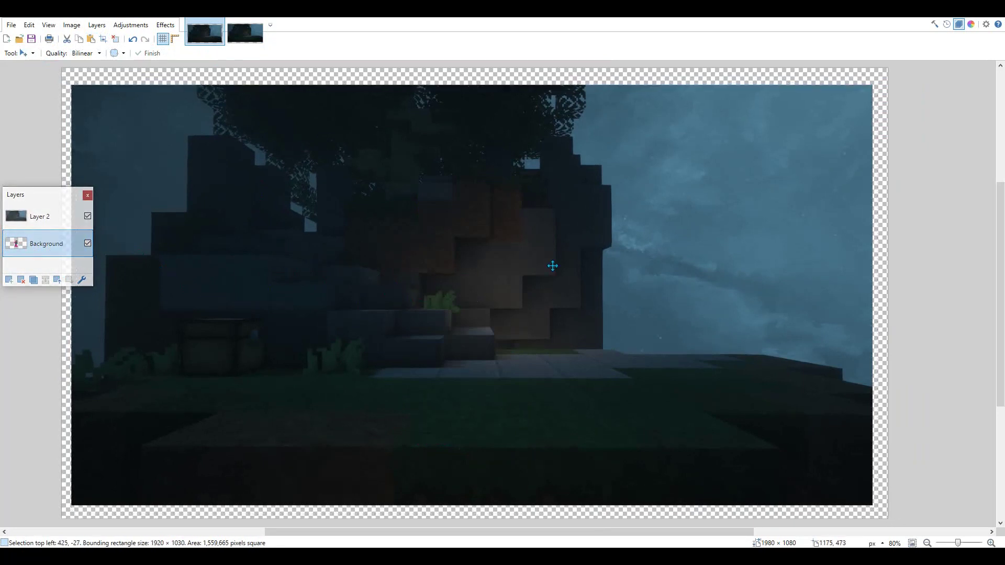
{"action": "left_click", "coordinate": [55, 218]}
{"action": "key", "text": "ctrl+d"}
{"action": "mouse_move", "coordinate": [340, 275]}
{"action": "left_mouse_down"}
{"action": "mouse_move", "coordinate": [621, 249]}
{"action": "mouse_move", "coordinate": [887, 263]}
{"action": "mouse_move", "coordinate": [188, 262]}
{"action": "mouse_move", "coordinate": [324, 270]}
{"action": "left_mouse_up"}
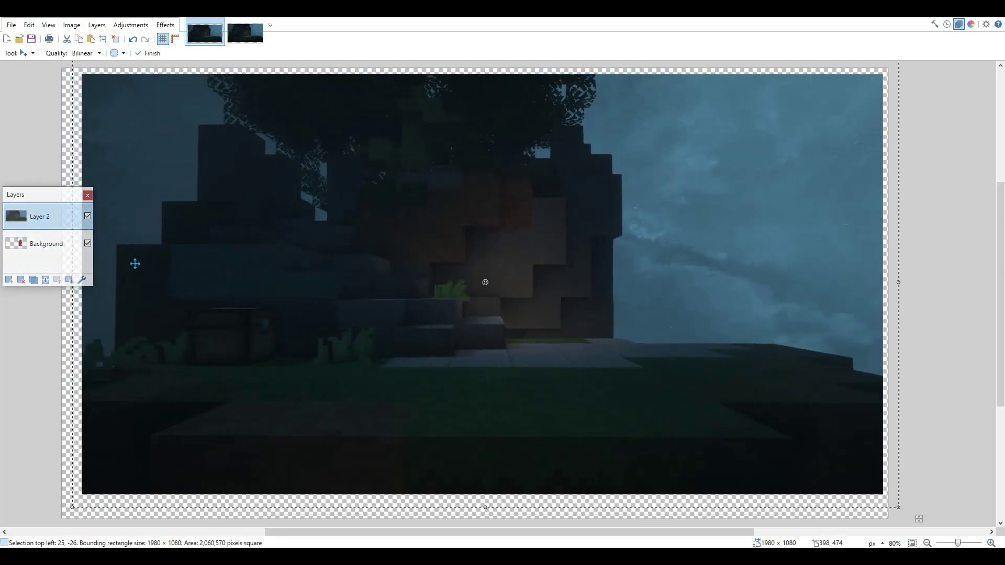
{"action": "left_click_drag", "start_coordinate": [50, 218], "coordinate": [50, 248]}
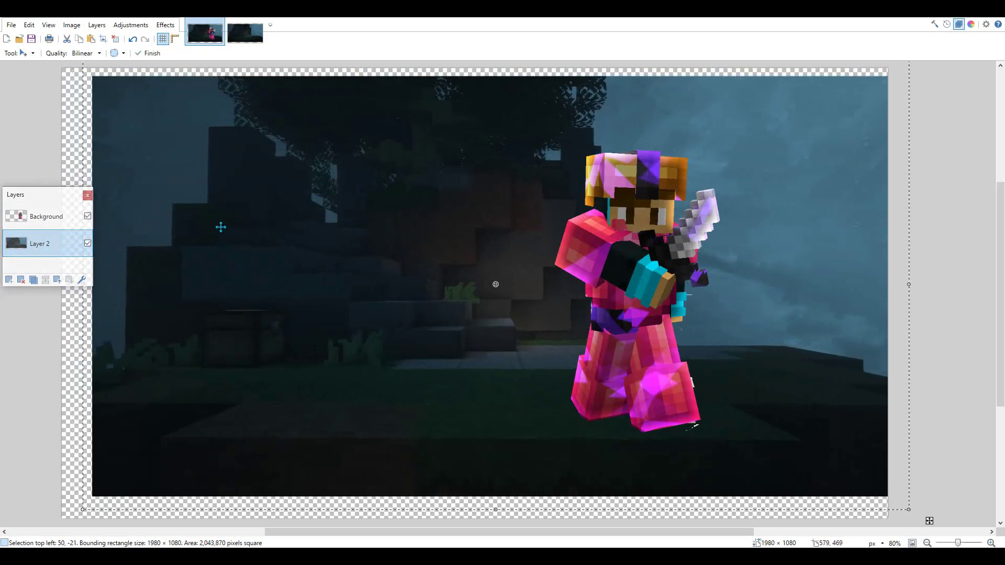
{"action": "left_click_drag", "start_coordinate": [169, 241], "coordinate": [210, 184]}
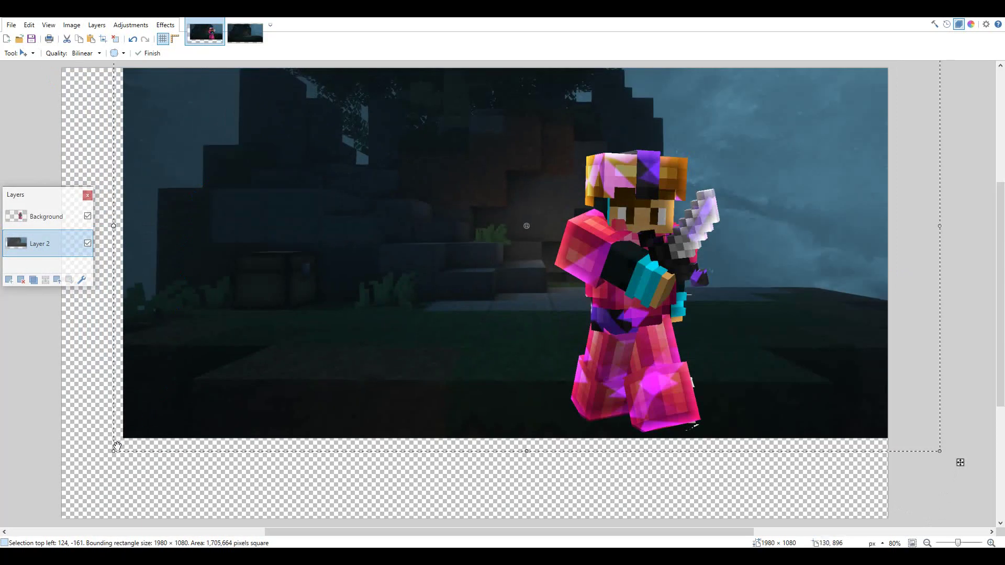
{"action": "left_click_drag", "start_coordinate": [114, 451], "coordinate": [46, 534]}
- Erase the stray white specks beside the character on the Background layer, and move the character back toward the middle of the scene
{"action": "left_click", "coordinate": [46, 216]}
{"action": "key", "text": "e"}
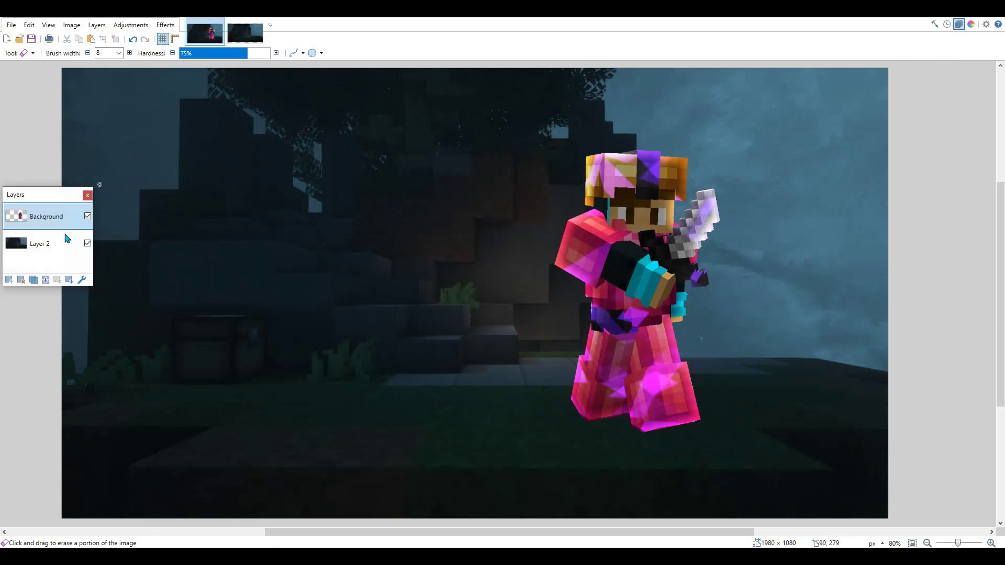
{"action": "left_click", "coordinate": [25, 53]}
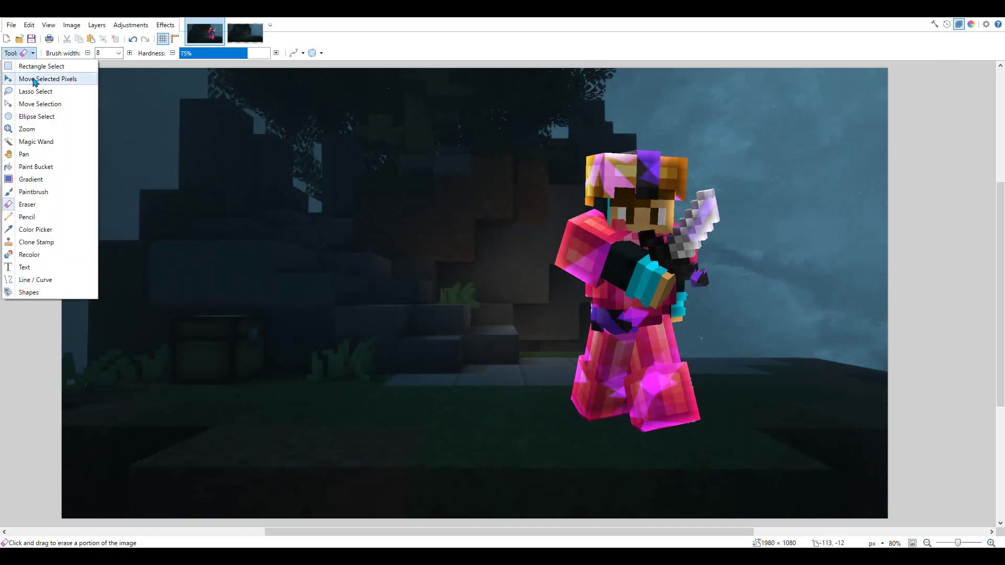
{"action": "left_click", "coordinate": [42, 77]}
{"action": "left_click_drag", "start_coordinate": [649, 240], "coordinate": [497, 251]}
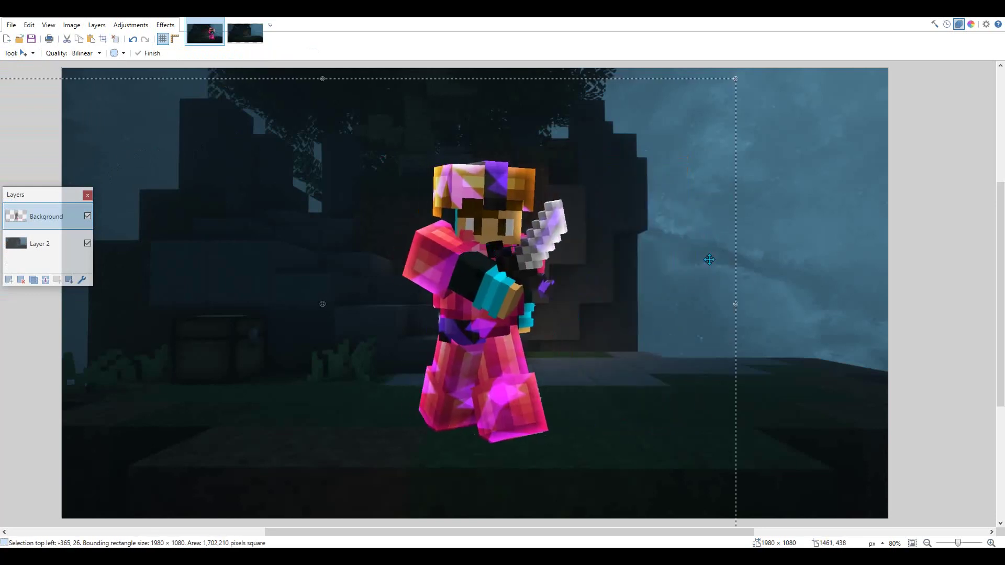
- Tilt the character by about 5° and nudge it into position in the middle of the scene
{"action": "left_click_drag", "start_coordinate": [751, 260], "coordinate": [751, 229]}
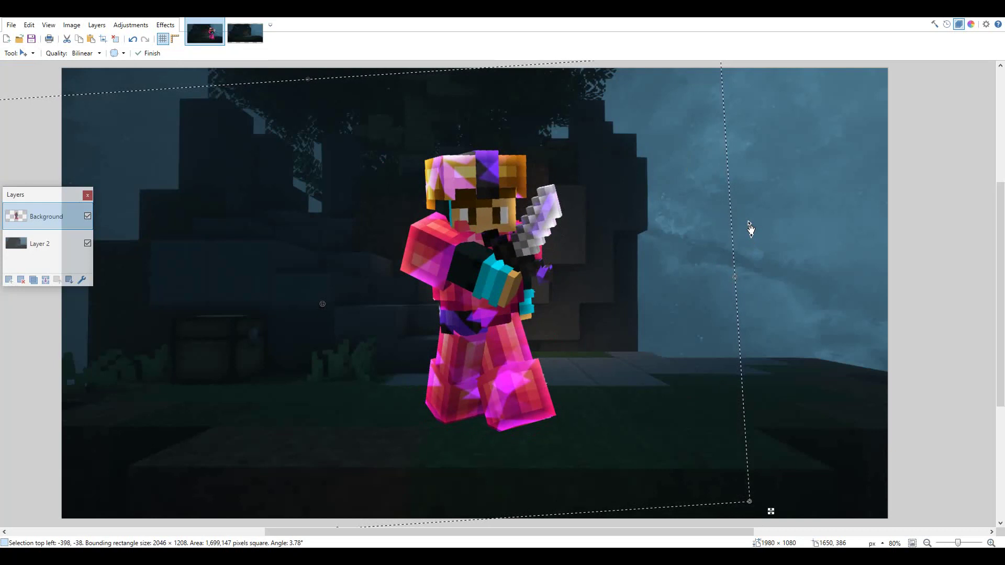
{"action": "left_click_drag", "start_coordinate": [490, 305], "coordinate": [487, 308]}
{"action": "left_click_drag", "start_coordinate": [749, 287], "coordinate": [730, 264]}
{"action": "mouse_move", "coordinate": [482, 310]}
{"action": "left_mouse_down"}
{"action": "mouse_move", "coordinate": [473, 334]}
{"action": "mouse_move", "coordinate": [485, 316]}
{"action": "left_mouse_up"}
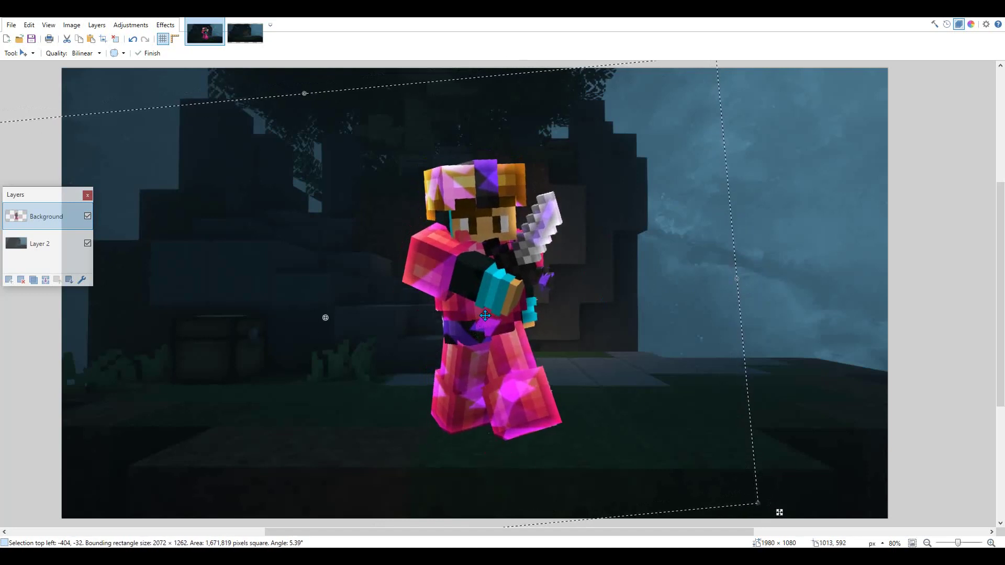
{"action": "key", "text": "ctrl+d"}
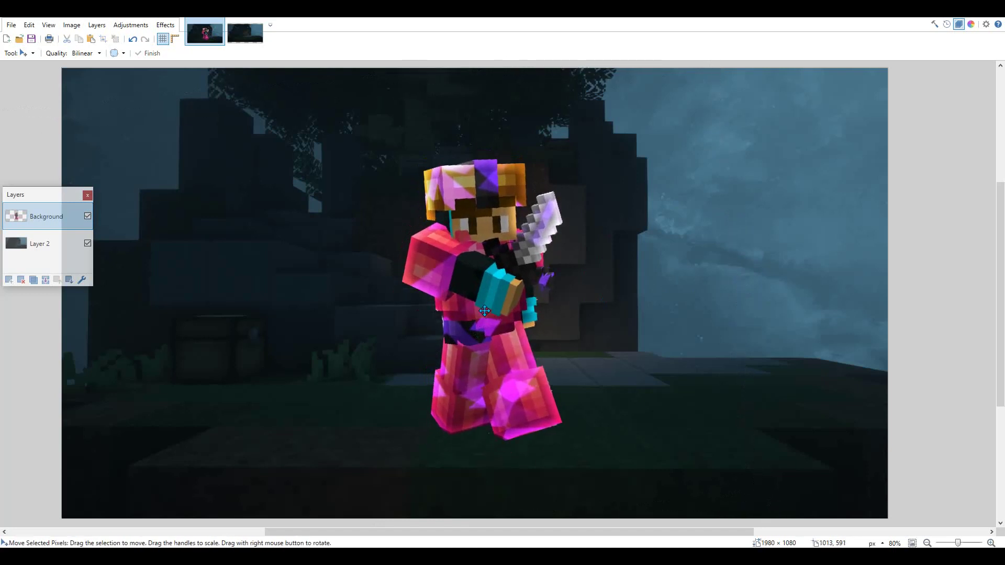
{"action": "left_click_drag", "start_coordinate": [485, 314], "coordinate": [489, 332]}
- Recolor the landscape on Layer 2 to pinkish red with Hue / Saturation, using hue 138 and saturation 124
{"action": "left_click", "coordinate": [45, 246]}
{"action": "left_click", "coordinate": [131, 25]}
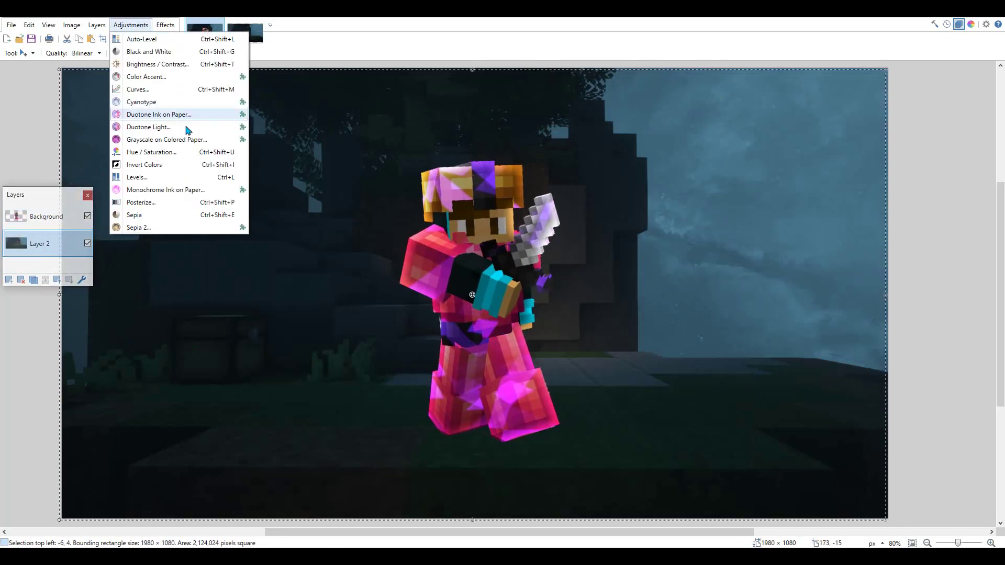
{"action": "left_click", "coordinate": [166, 156]}
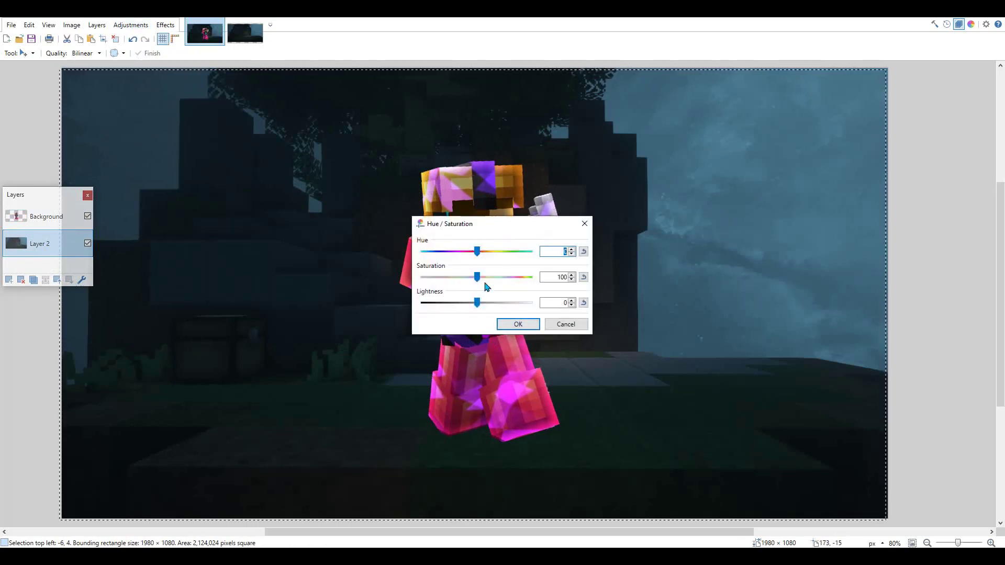
{"action": "left_click_drag", "start_coordinate": [510, 283], "coordinate": [519, 253]}
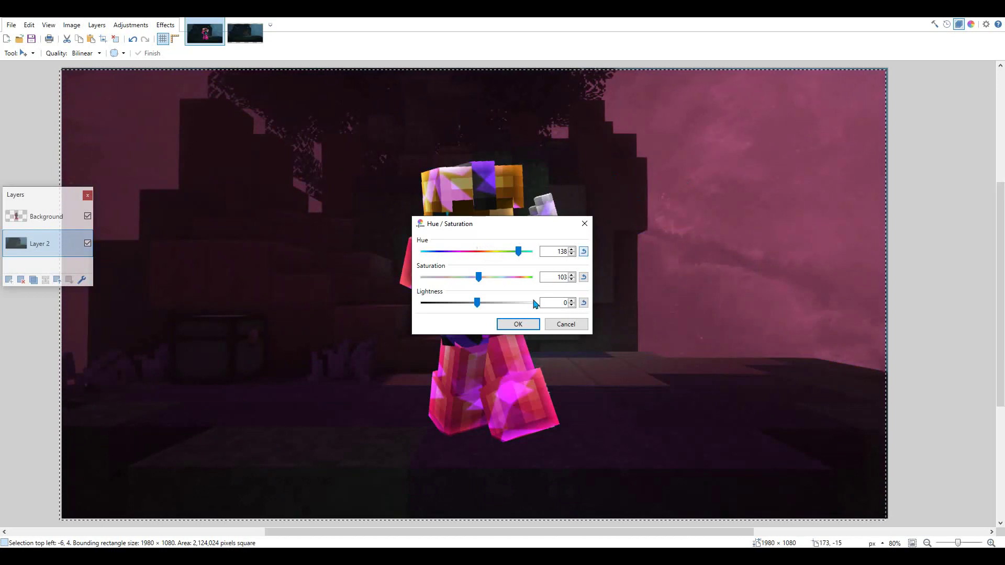
{"action": "left_click", "coordinate": [518, 324]}
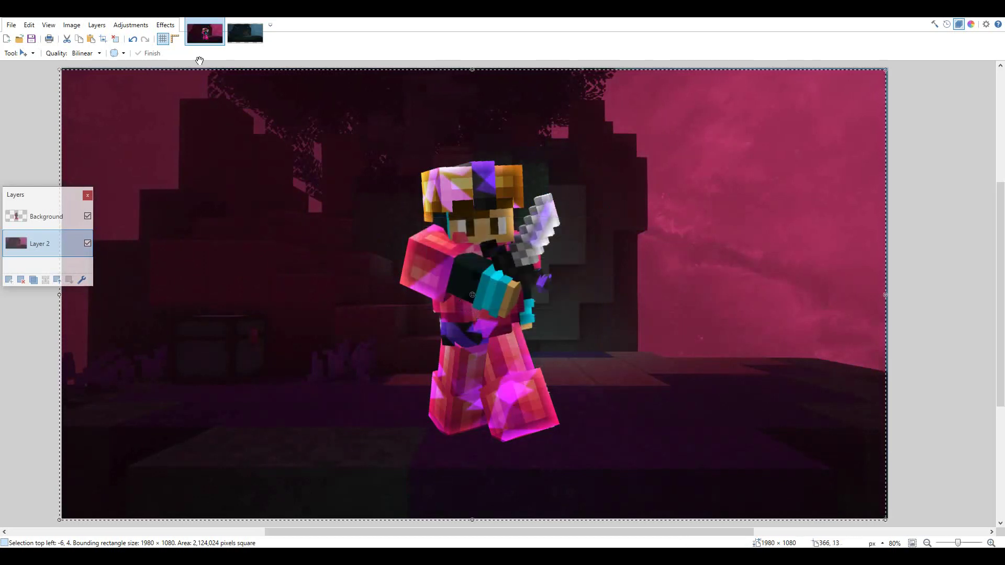
- Boost the character's colors on the Background layer with Hue / Saturation, using hue 0 and saturation 109
{"action": "left_click", "coordinate": [55, 225]}
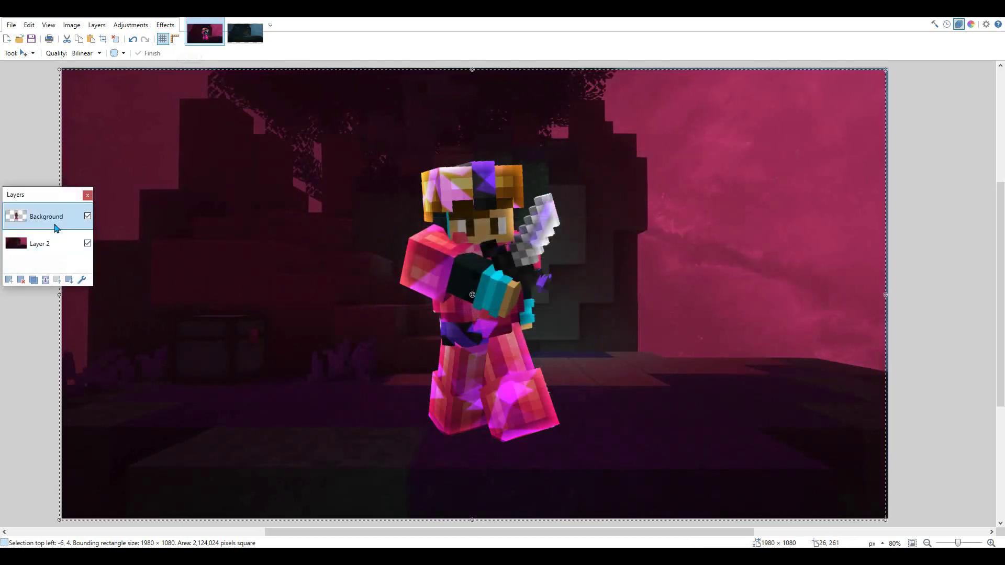
{"action": "left_click", "coordinate": [165, 24]}
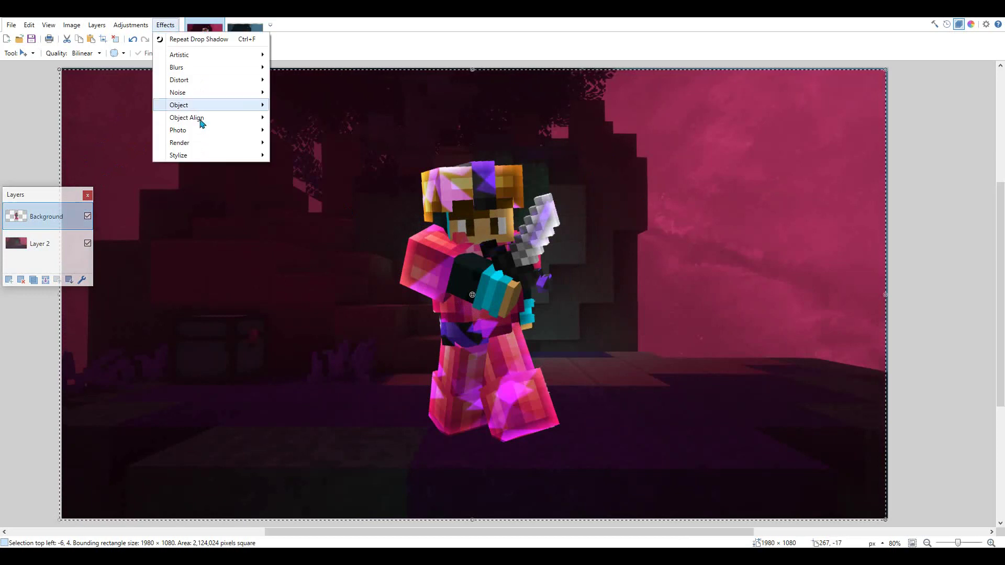
{"action": "left_click", "coordinate": [130, 25]}
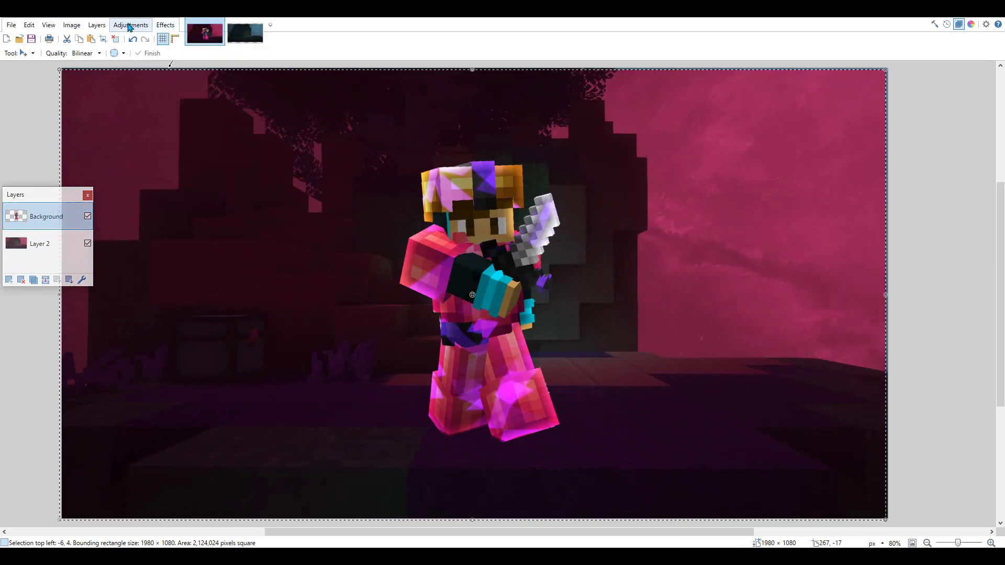
{"action": "left_click", "coordinate": [151, 152]}
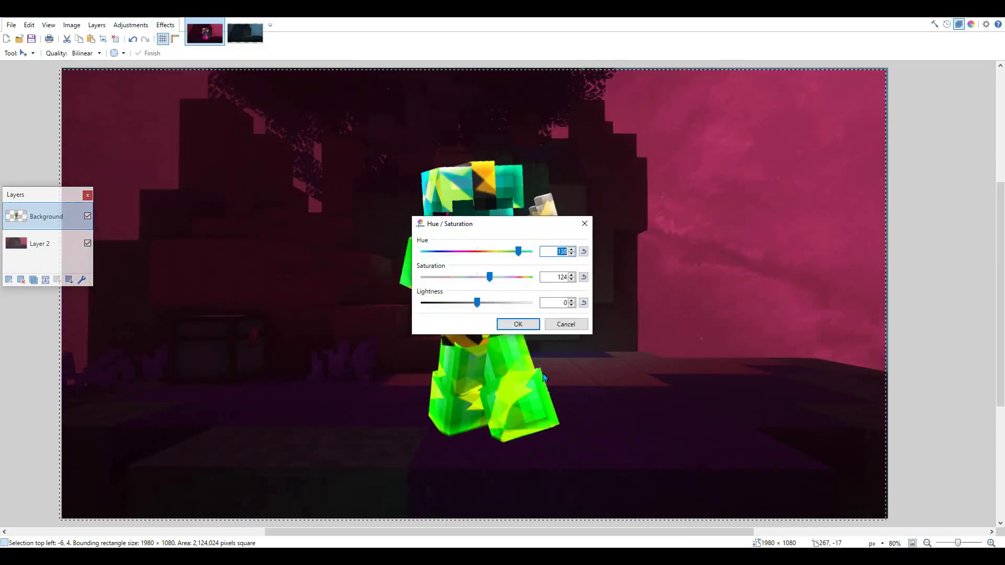
{"action": "left_click_drag", "start_coordinate": [496, 226], "coordinate": [642, 269]}
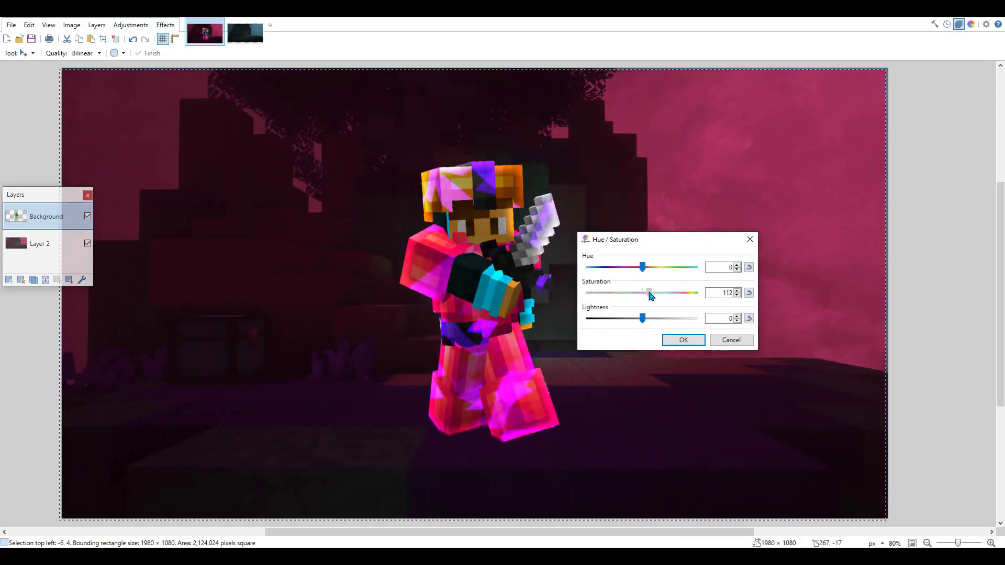
{"action": "left_click", "coordinate": [682, 341]}
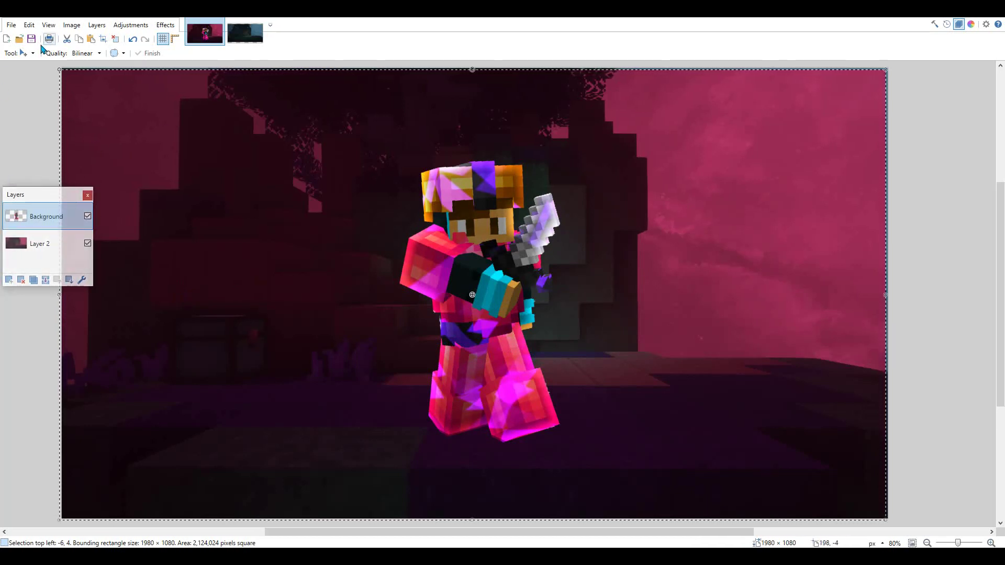
- Add a new layer above the character and hide the Background layer and Layer 2
{"action": "left_click", "coordinate": [10, 26]}
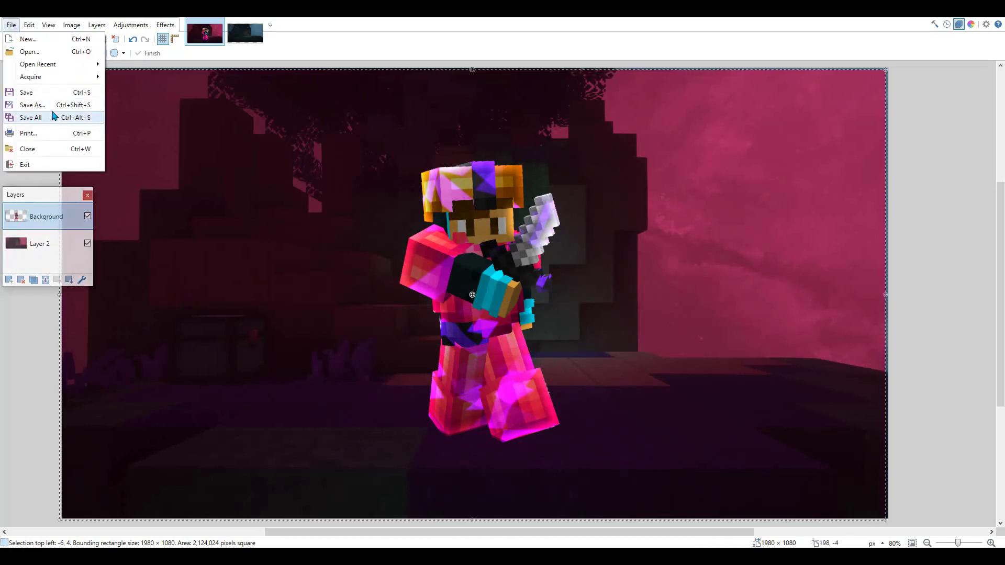
{"action": "left_click", "coordinate": [9, 280]}
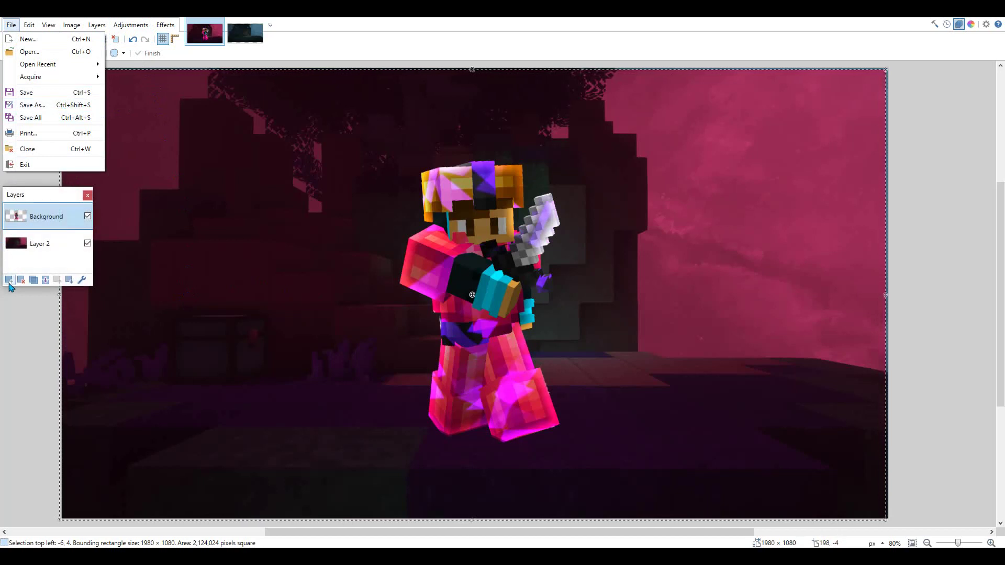
{"action": "left_click", "coordinate": [78, 244]}
{"action": "left_click", "coordinate": [78, 270]}
- Start a text entry in Questrian on the new layer, left of the canvas center, and set the font size to 216
{"action": "key", "text": "t"}
{"action": "left_click", "coordinate": [298, 294]}
{"action": "key", "text": "ctrl+]"}
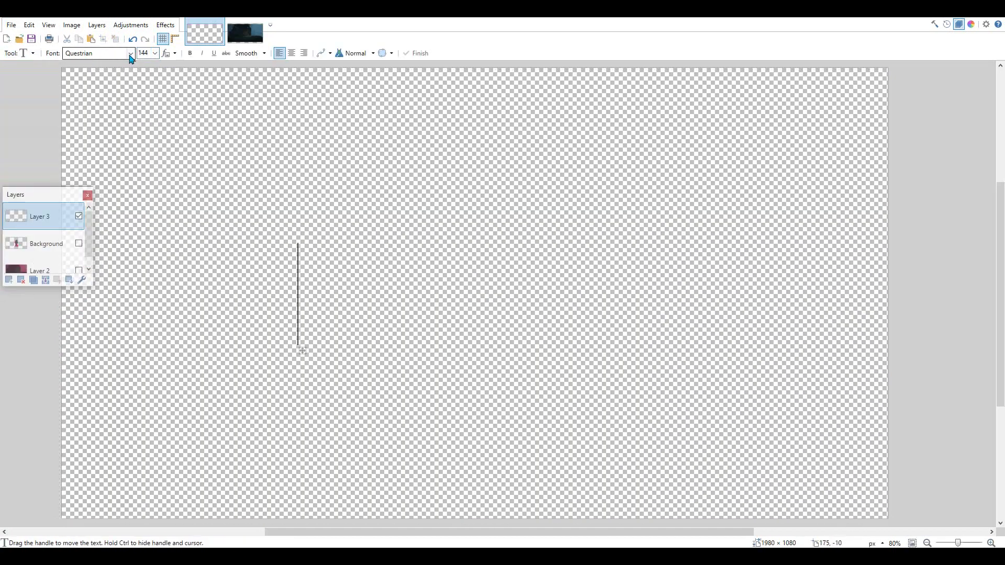
{"action": "left_click", "coordinate": [155, 54]}
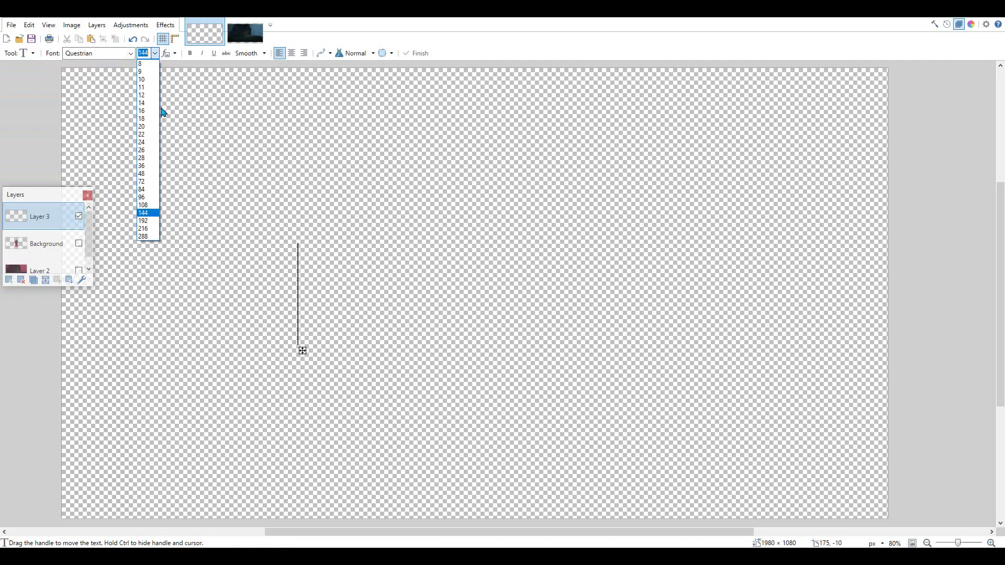
{"action": "left_click", "coordinate": [149, 221]}
{"action": "left_click_drag", "start_coordinate": [287, 371], "coordinate": [270, 375]}
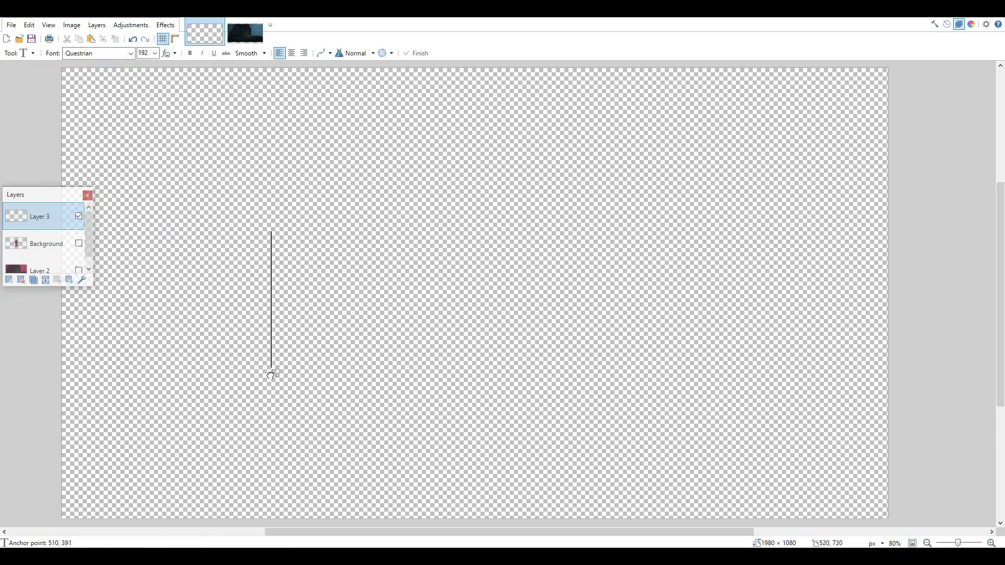
{"action": "left_click", "coordinate": [155, 53]}
{"action": "key", "text": "Up"}
{"action": "key", "text": "Down"}
{"action": "key", "text": "Down"}
{"action": "key", "text": "Return"}
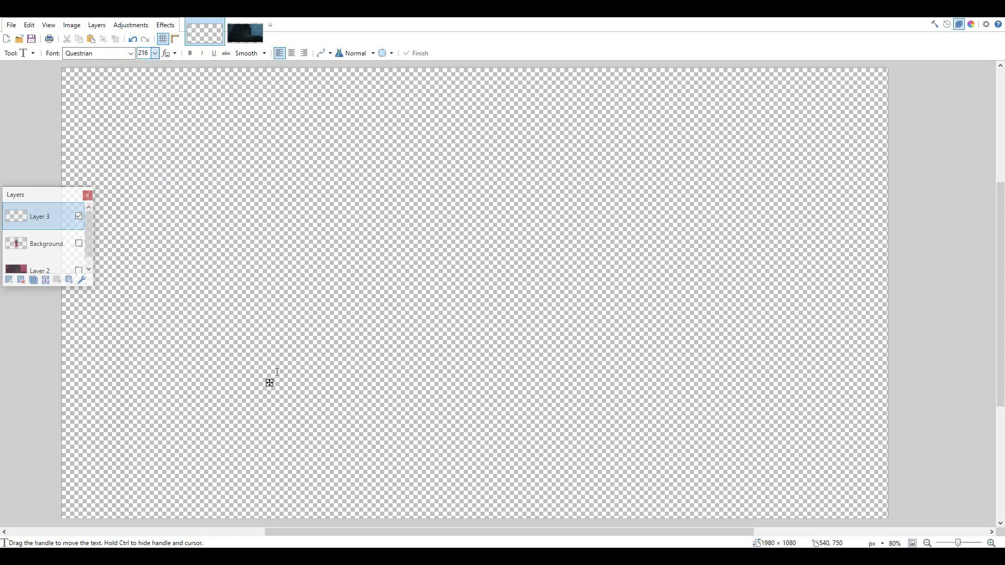
{"action": "left_click_drag", "start_coordinate": [272, 383], "coordinate": [228, 372]}
{"action": "type", "text": "c"}
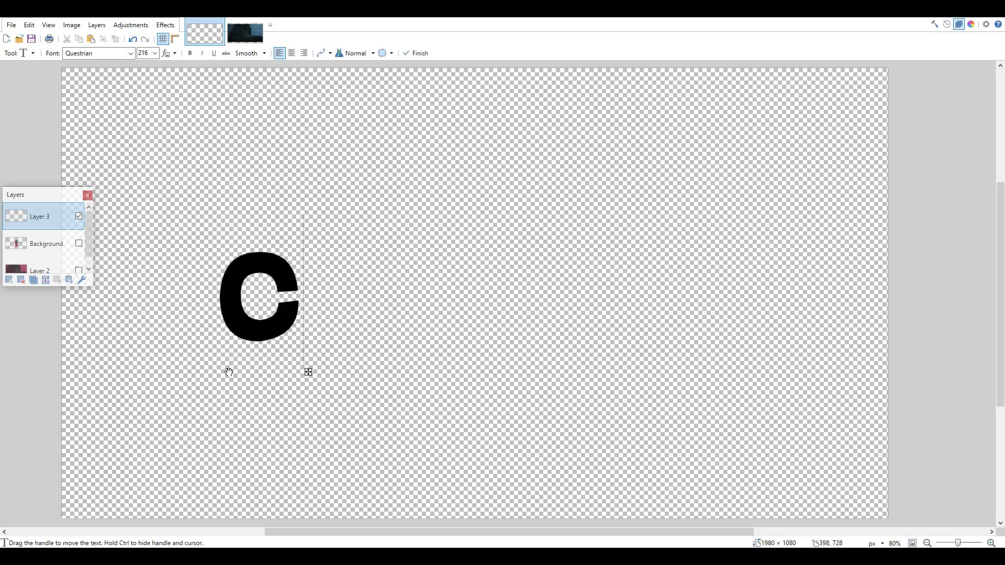
{"action": "type", "text": "op"}
{"action": "key", "text": "BackSpace"}
{"action": "key", "text": "BackSpace"}
{"action": "key", "text": "BackSpace"}
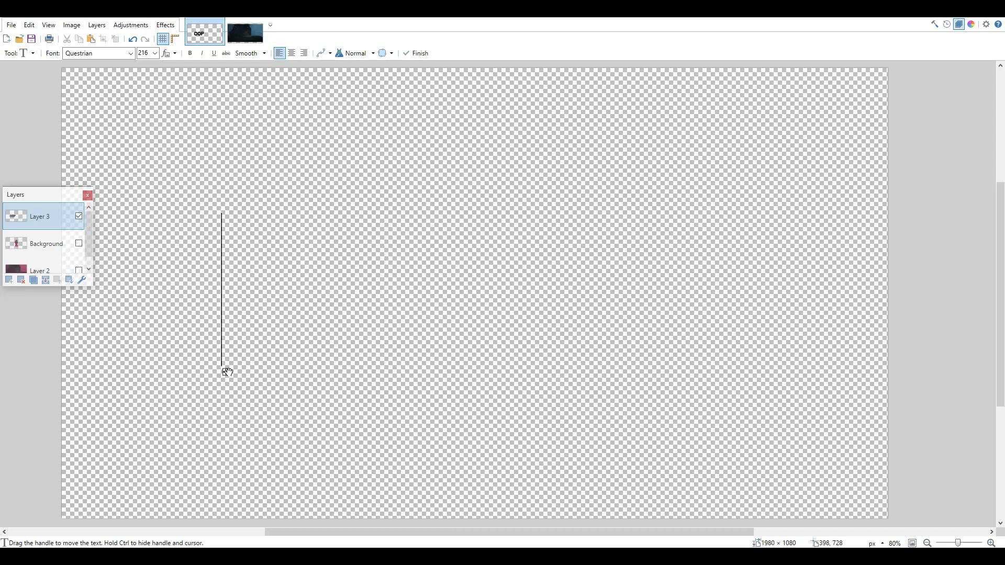
{"action": "type", "text": "cop"}
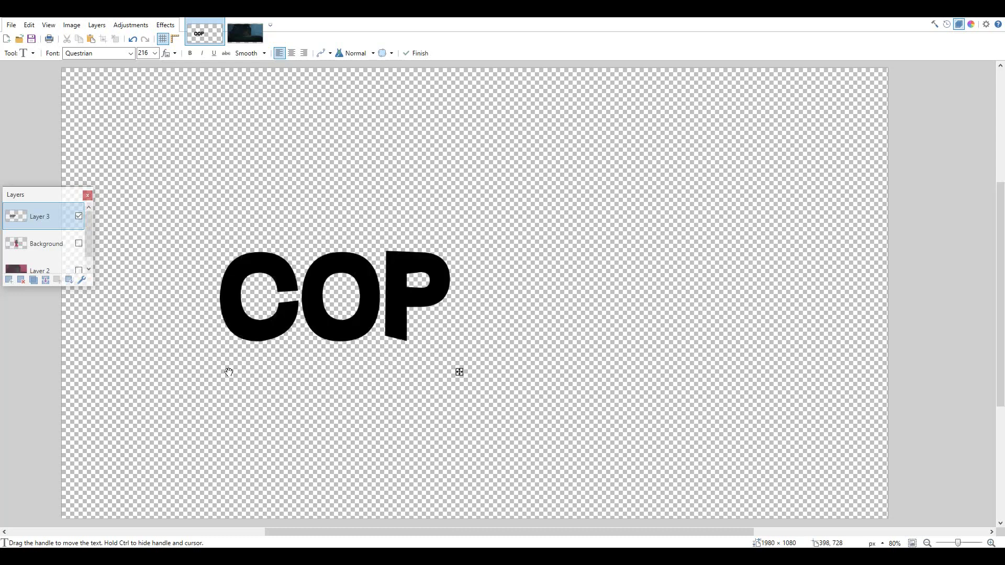
{"action": "key", "text": "BackSpace"}
{"action": "key", "text": "BackSpace"}
{"action": "key", "text": "BackSpace"}
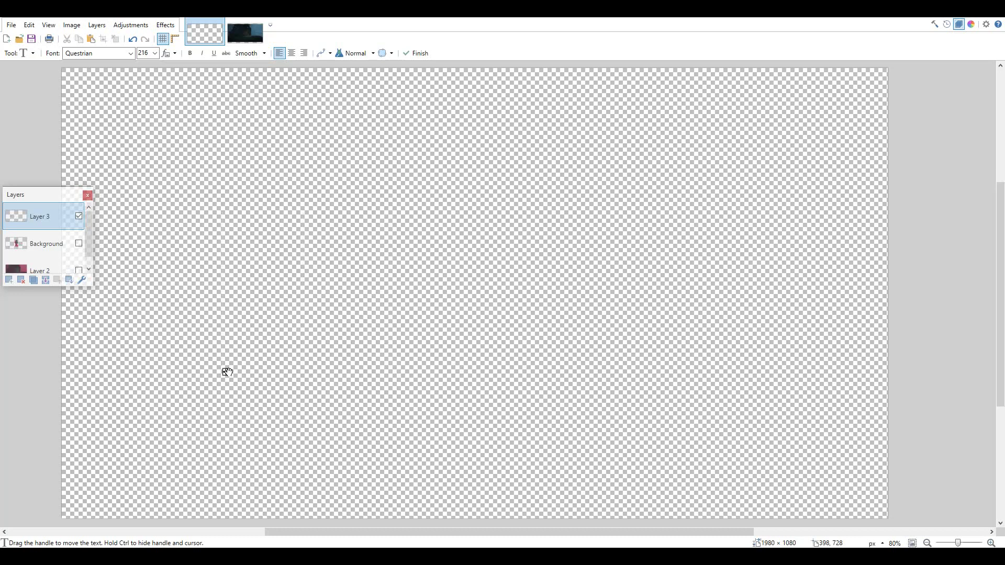
{"action": "type", "text": "cop"}
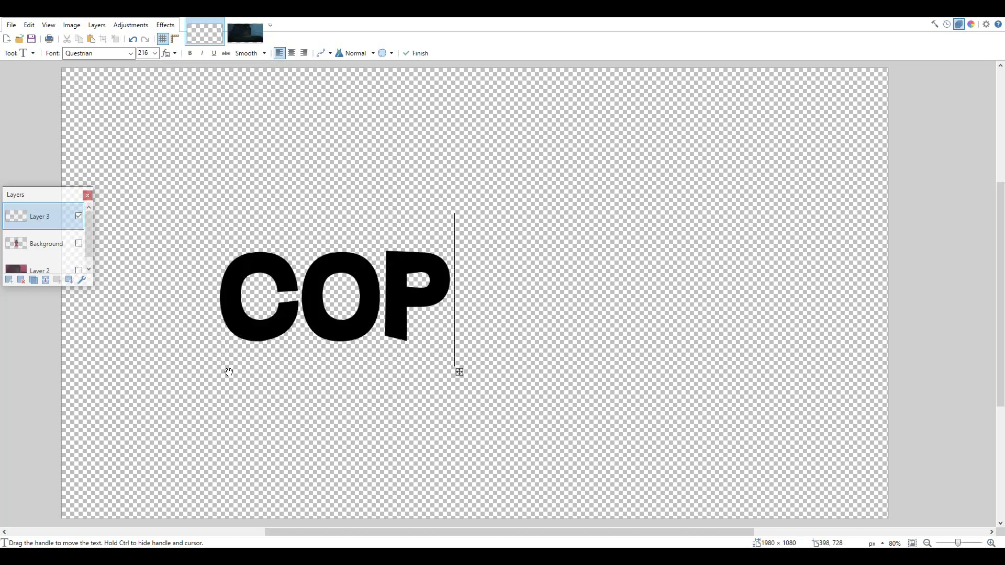
{"action": "type", "text": "y"}
{"action": "key", "text": "BackSpace"}
{"action": "key", "text": "BackSpace"}
{"action": "key", "text": "BackSpace"}
{"action": "key", "text": "BackSpace"}
- Enter the text HOW and color it a slightly muted red with hue 356, saturation 86 and value 92
{"action": "type", "text": "how"}
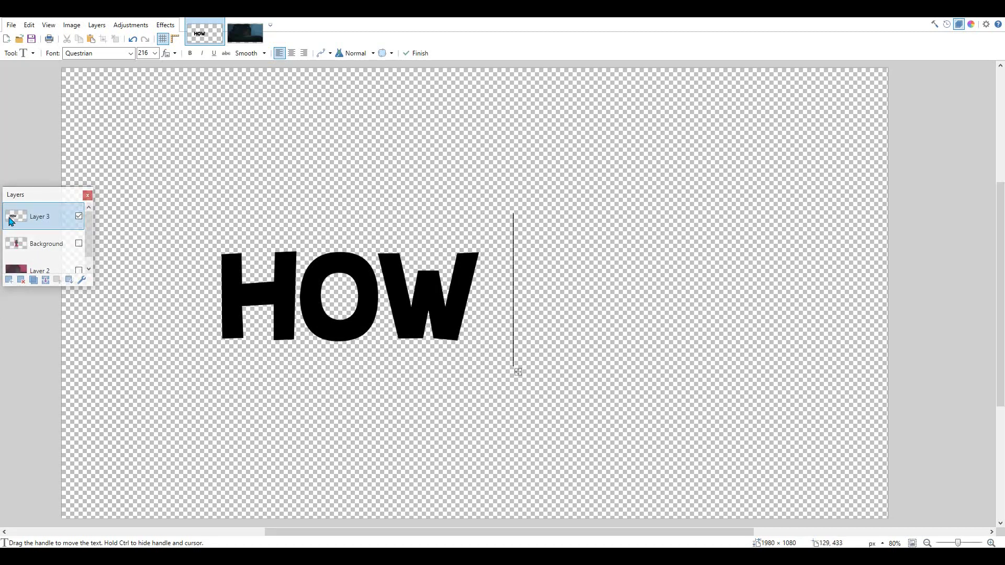
{"action": "left_click", "coordinate": [971, 24]}
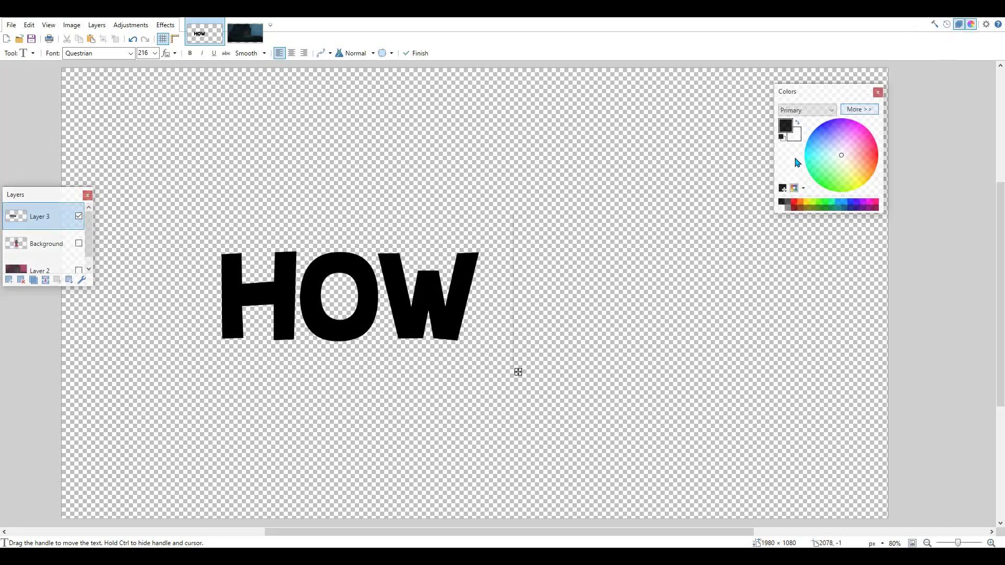
{"action": "left_click", "coordinate": [869, 154]}
{"action": "left_click", "coordinate": [876, 154]}
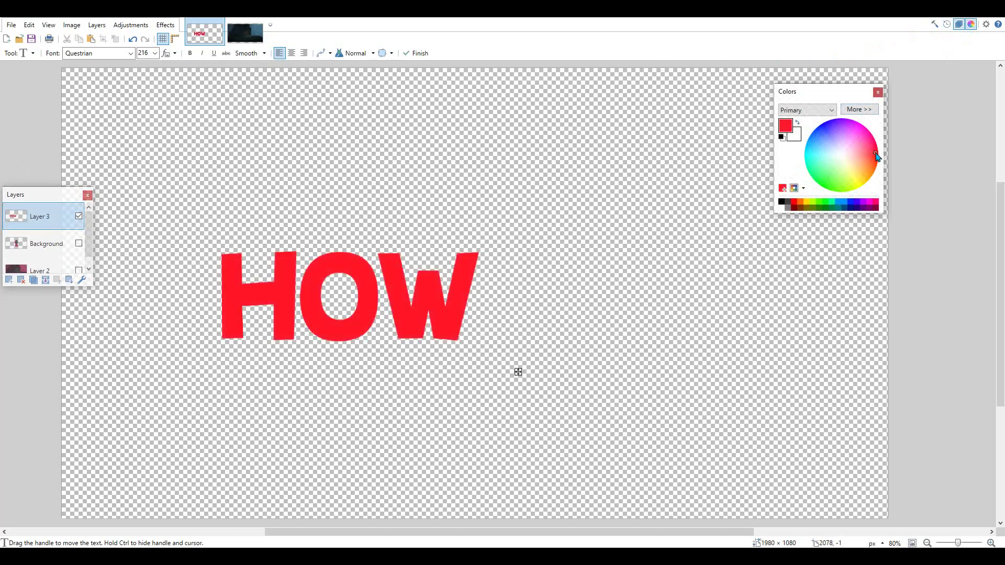
{"action": "left_click", "coordinate": [859, 109]}
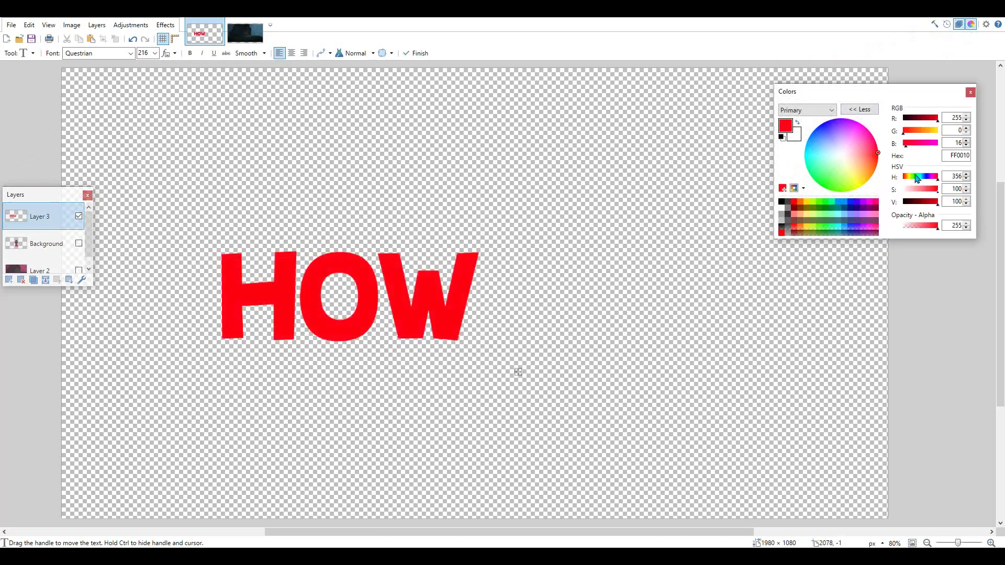
{"action": "left_click", "coordinate": [861, 111]}
{"action": "left_click", "coordinate": [862, 111]}
{"action": "mouse_move", "coordinate": [937, 191]}
{"action": "left_mouse_down"}
{"action": "mouse_move", "coordinate": [904, 206]}
{"action": "mouse_move", "coordinate": [937, 208]}
{"action": "left_mouse_up"}
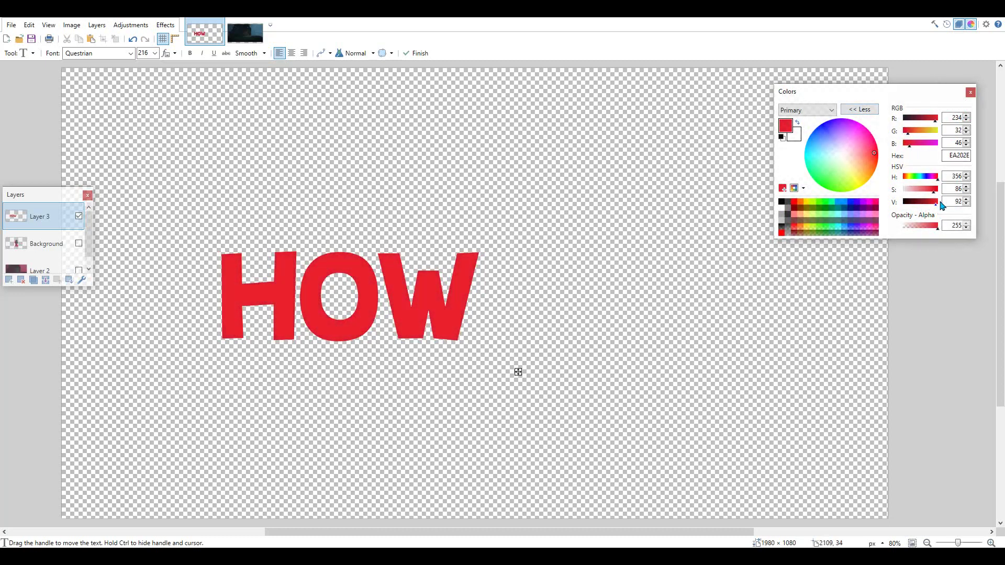
{"action": "left_click", "coordinate": [971, 92]}
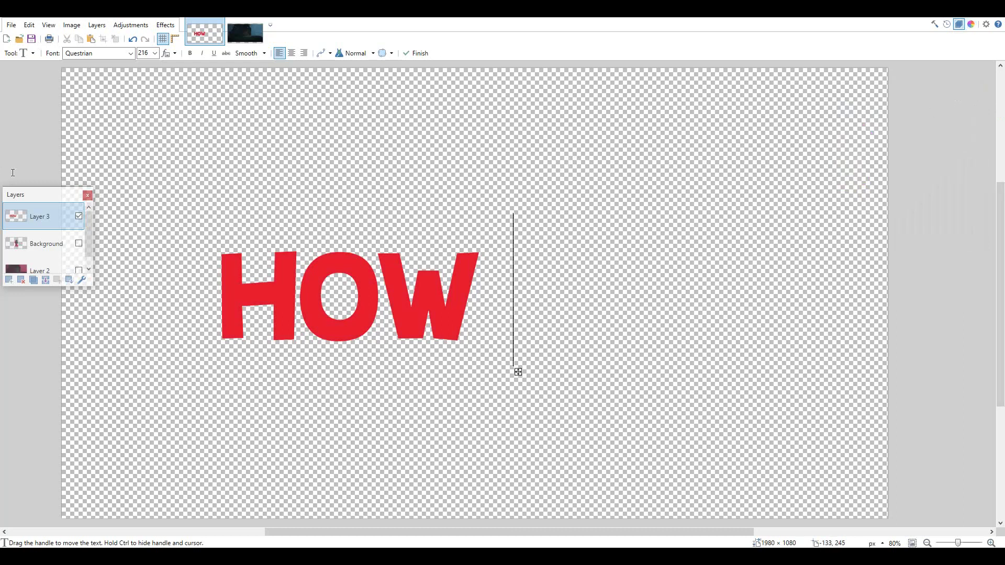
- Duplicate the HOW text layer, shift the lower copy about 8 px down and darken it with Hue / Saturation as a 3D edge
{"action": "left_click", "coordinate": [33, 280]}
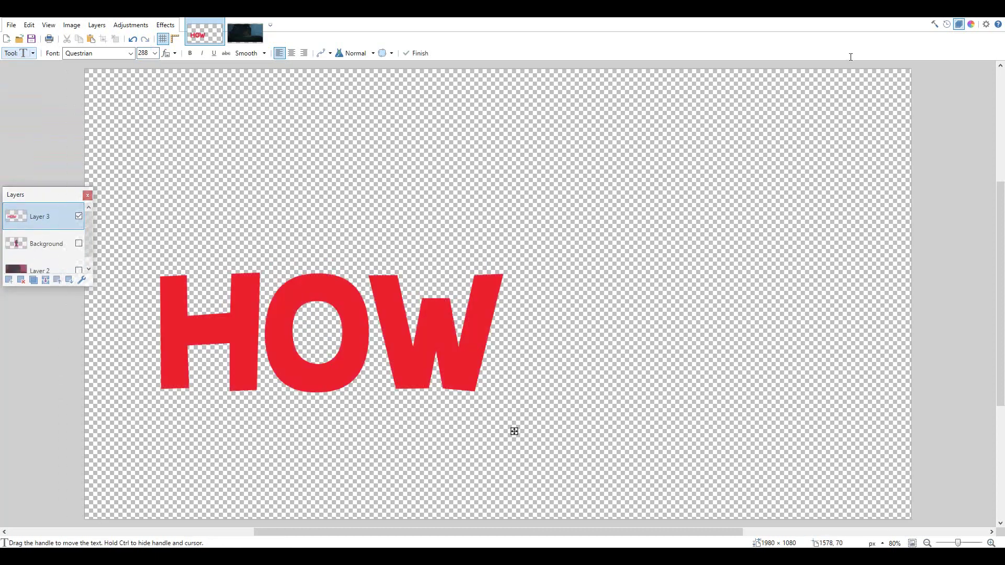
{"action": "key", "text": "F8"}
{"action": "left_click", "coordinate": [39, 244]}
{"action": "key", "text": "ctrl+shift+u"}
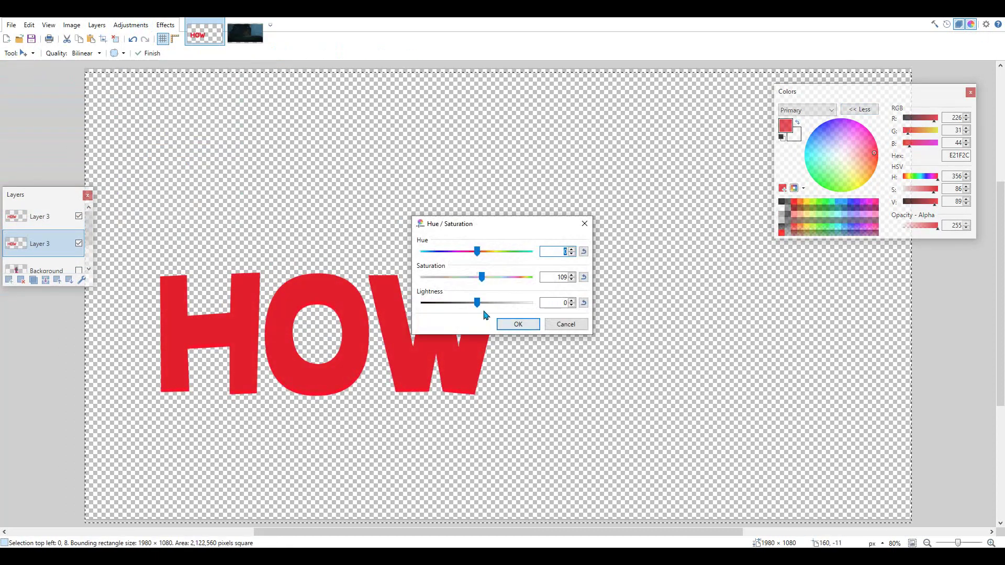
{"action": "left_click", "coordinate": [513, 323]}
- Apply a white Drop Shadow with zero offset and opacity 255 to the HOW lettering, keeping the original image
{"action": "key", "text": "Down"}
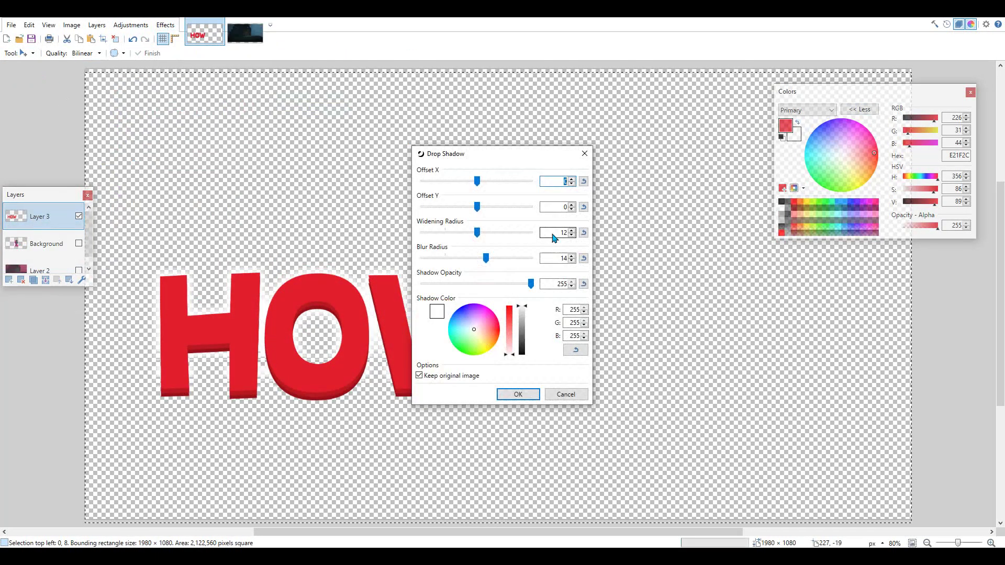
{"action": "left_click_drag", "start_coordinate": [554, 233], "coordinate": [498, 243]}
{"action": "left_click", "coordinate": [519, 394]}
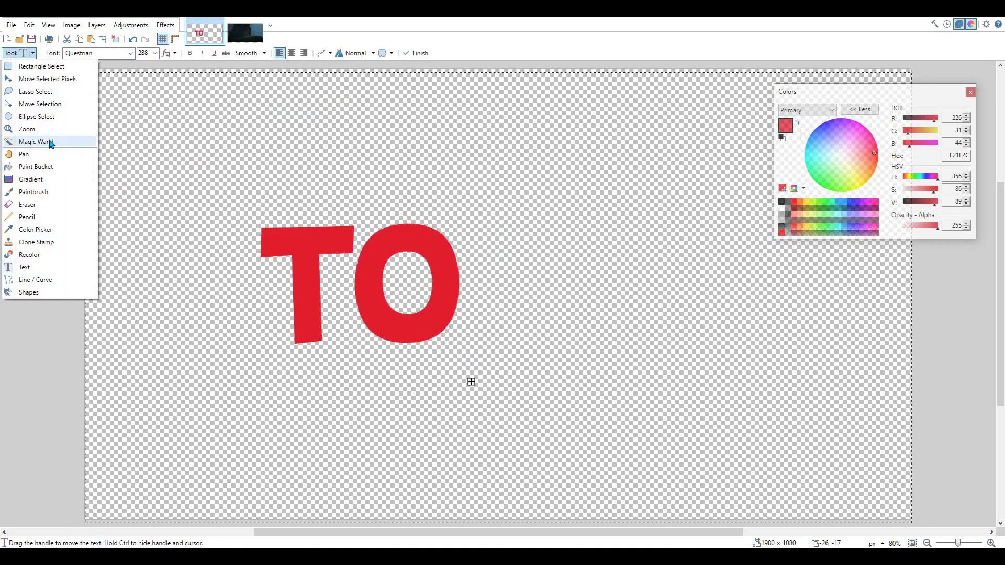
- Select the TO lettering with the Magic Wand and fill it with a vertical gradient from pinkish red FF004D down to black
{"action": "left_click", "coordinate": [40, 141]}
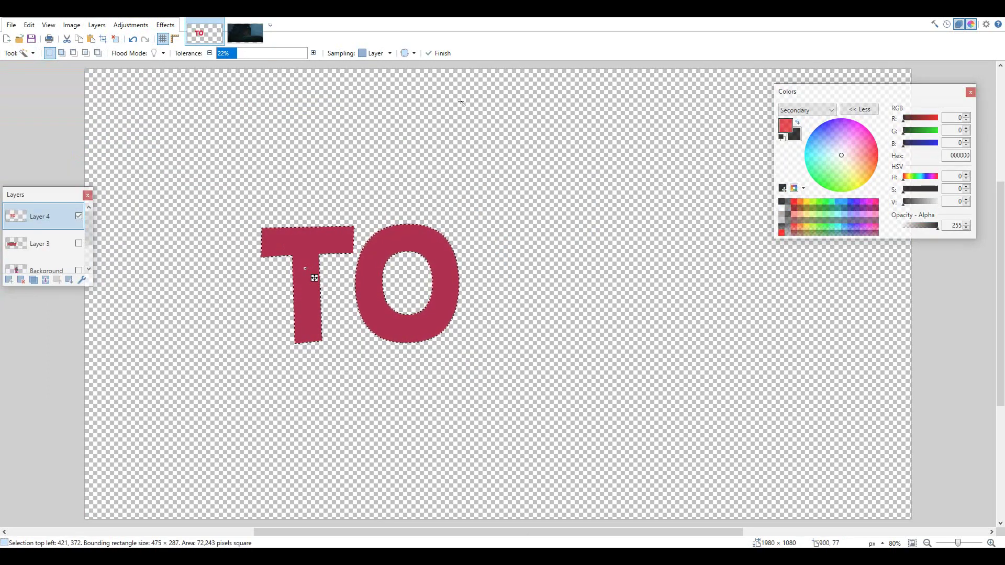
{"action": "left_click_drag", "start_coordinate": [904, 205], "coordinate": [913, 205]}
{"action": "left_click", "coordinate": [29, 54]}
{"action": "left_click", "coordinate": [44, 169]}
{"action": "left_click_drag", "start_coordinate": [356, 143], "coordinate": [359, 367]}
{"action": "key", "text": "ctrl+z"}
{"action": "left_click", "coordinate": [23, 53]}
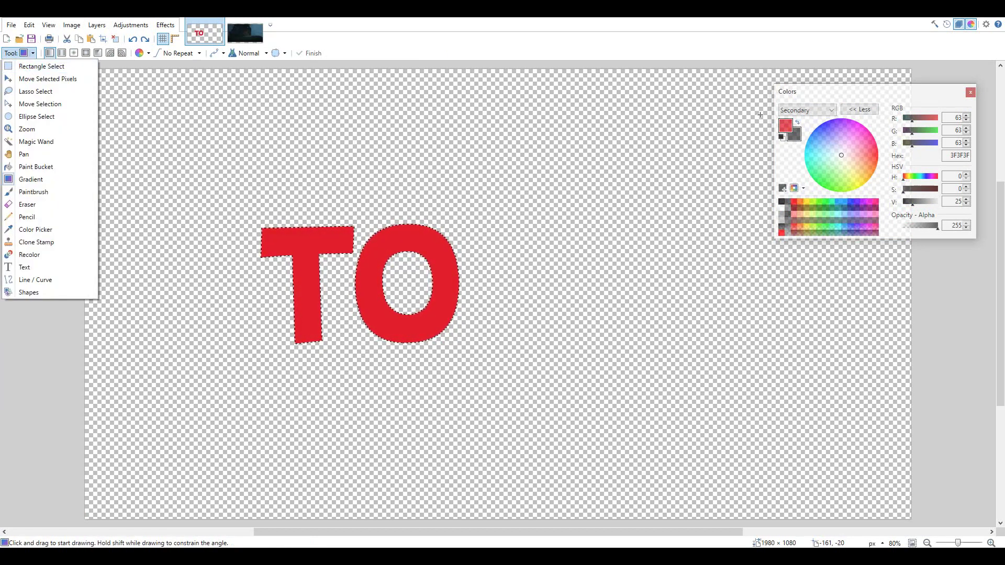
{"action": "left_click", "coordinate": [87, 79]}
{"action": "left_click_drag", "start_coordinate": [361, 158], "coordinate": [362, 345]}
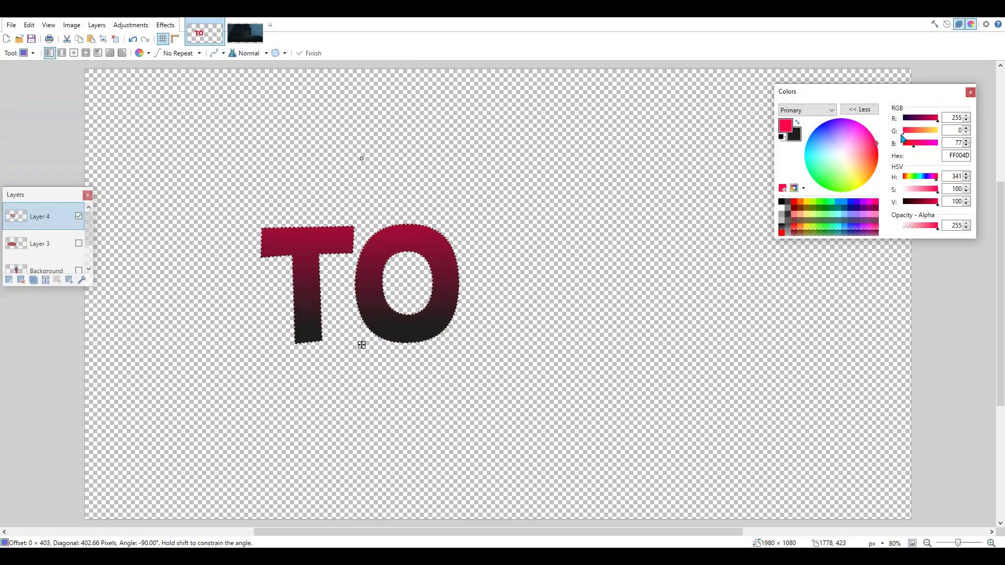
- Add a new layer above the TO lettering and build a soft glow along the inside edges of the letters
{"action": "left_click", "coordinate": [9, 280]}
{"action": "left_click", "coordinate": [39, 243]}
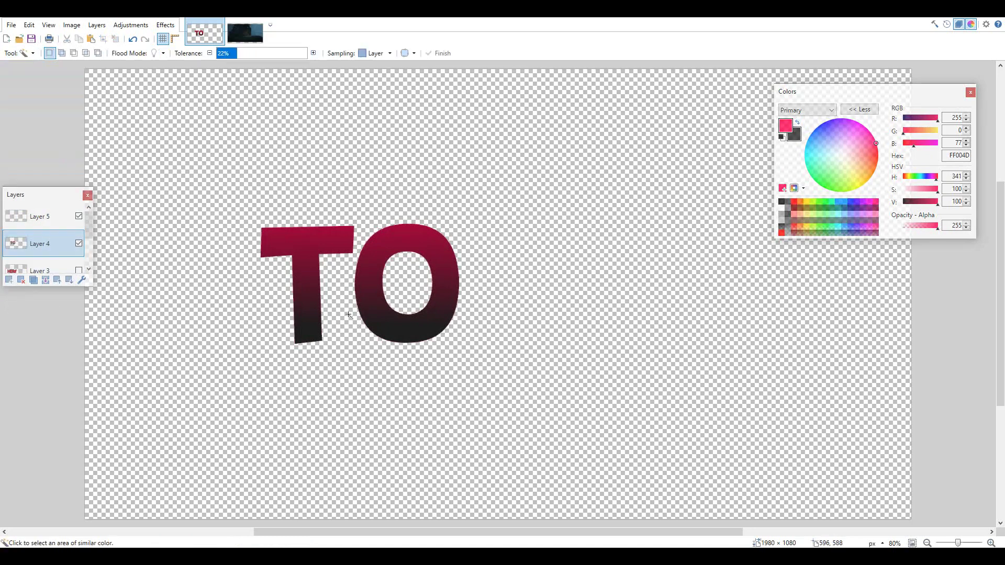
{"action": "key", "text": "s"}
{"action": "left_click", "coordinate": [399, 294]}
{"action": "left_click", "coordinate": [166, 25]}
{"action": "mouse_move", "coordinate": [179, 105]}
{"action": "left_click", "coordinate": [788, 202]}
{"action": "left_click", "coordinate": [781, 201]}
{"action": "key", "text": "f"}
{"action": "left_click", "coordinate": [576, 273]}
{"action": "key", "text": "alt+c"}
{"action": "key", "text": "Escape"}
{"action": "key", "text": "ctrl+z"}
{"action": "left_click", "coordinate": [45, 217]}
{"action": "key", "text": "ctrl+y"}
{"action": "left_click", "coordinate": [165, 25]}
{"action": "left_click", "coordinate": [309, 103]}
{"action": "left_click", "coordinate": [517, 392]}
{"action": "key", "text": "F4"}
{"action": "left_click", "coordinate": [503, 330]}
- Boost the edge glow's saturation and set its lightness to 49 with Hue / Saturation, and merge it into the TO layer
{"action": "key", "text": "ctrl+z"}
{"action": "key", "text": "ctrl+z"}
{"action": "key", "text": "ctrl+z"}
{"action": "key", "text": "ctrl+z"}
{"action": "key", "text": "ctrl+shift+u"}
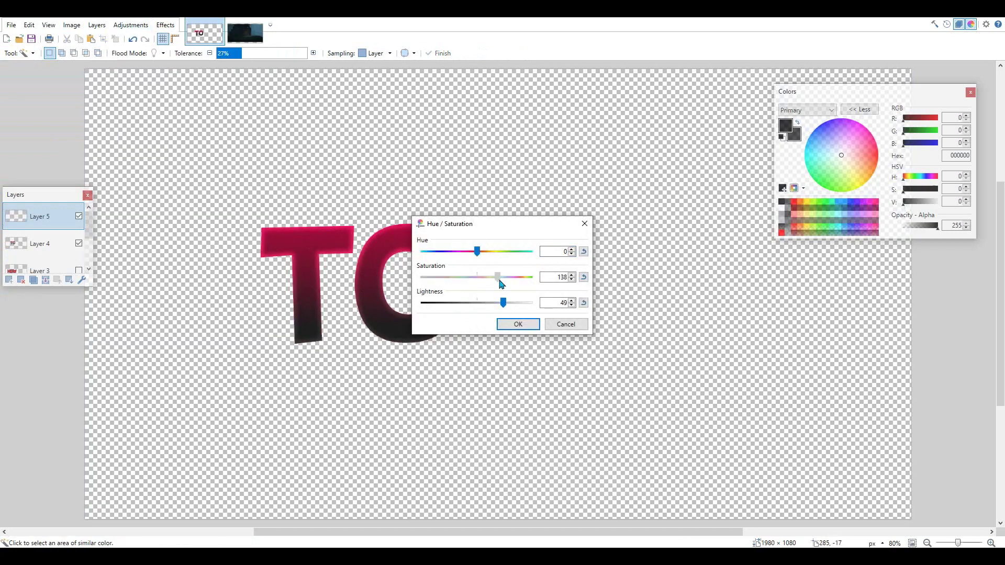
{"action": "key", "text": "Escape"}
- Apply a black Drop Shadow to the TO lettering with zero offset, widening radius 16, blur radius 9 and opacity 255, keeping the original image
{"action": "left_click", "coordinate": [165, 25]}
{"action": "left_click", "coordinate": [309, 103]}
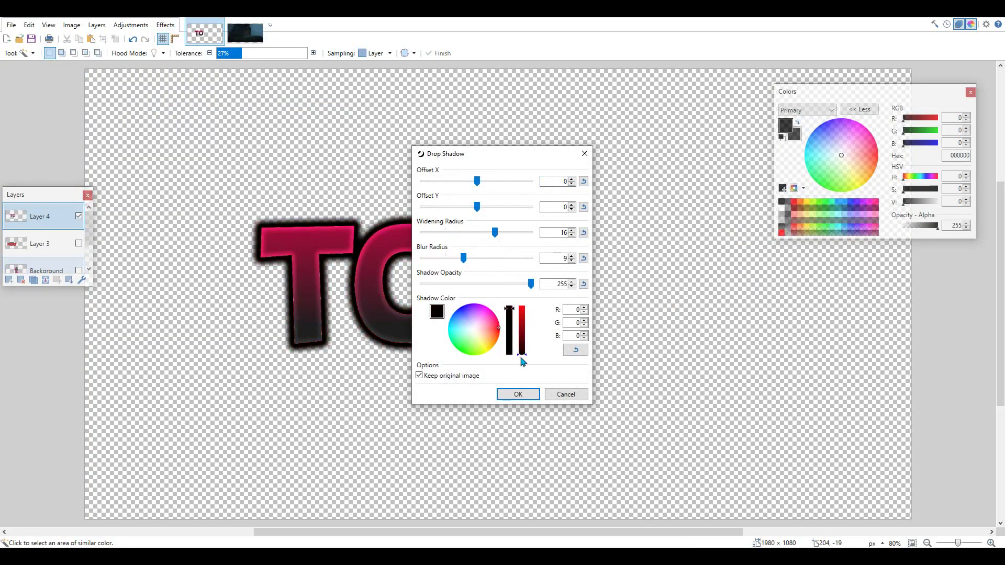
{"action": "left_click", "coordinate": [517, 395]}
- Show the HOW text, character and landscape layers again
{"action": "left_click", "coordinate": [79, 243]}
{"action": "scroll", "coordinate": [90, 254], "scroll_direction": "down", "scroll_amount": 2}
{"action": "left_click", "coordinate": [79, 266]}
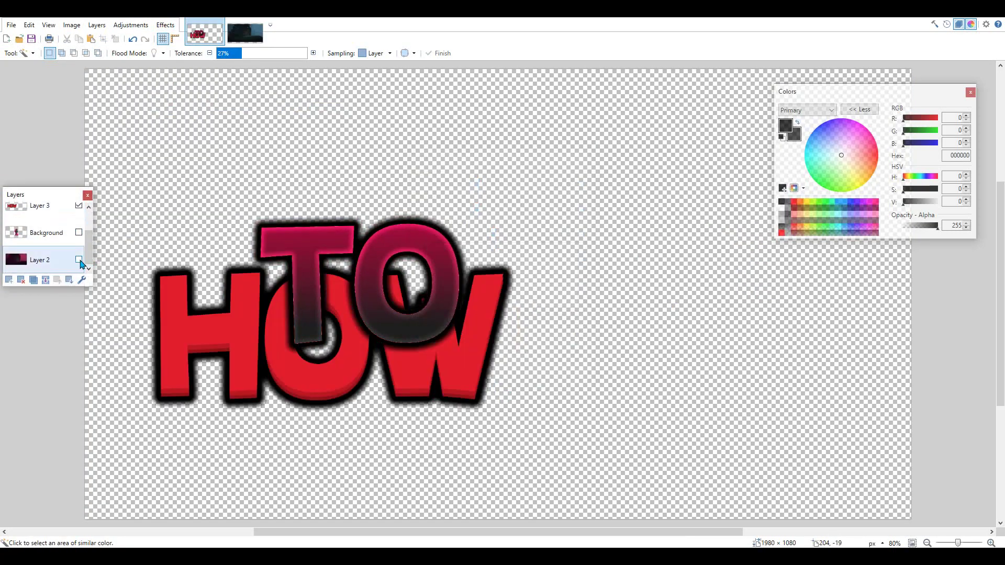
{"action": "left_click", "coordinate": [78, 259]}
{"action": "left_click", "coordinate": [78, 232]}
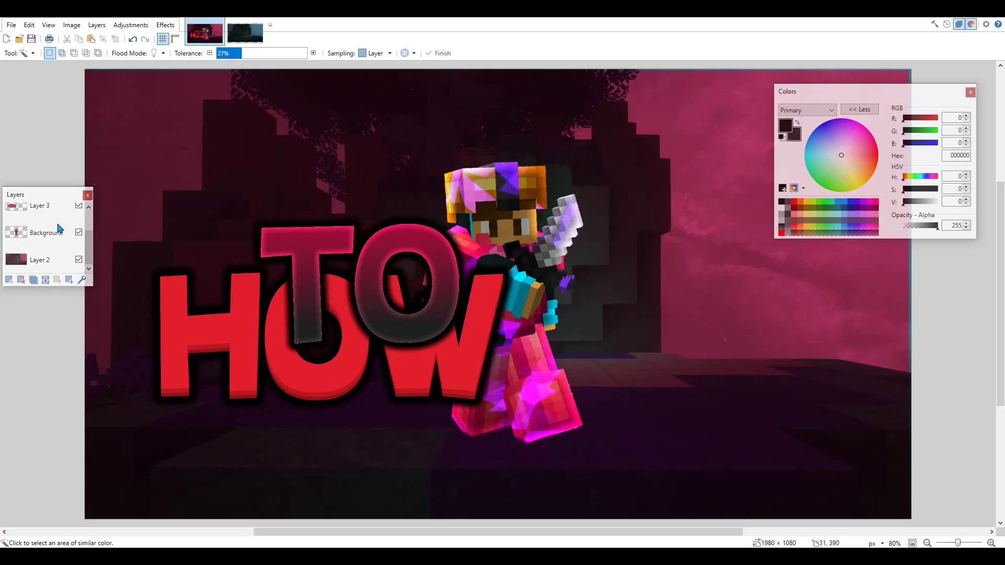
- Move the HOW lettering up above TO, rotate it slightly counterclockwise and deselect it
{"action": "left_click", "coordinate": [23, 53]}
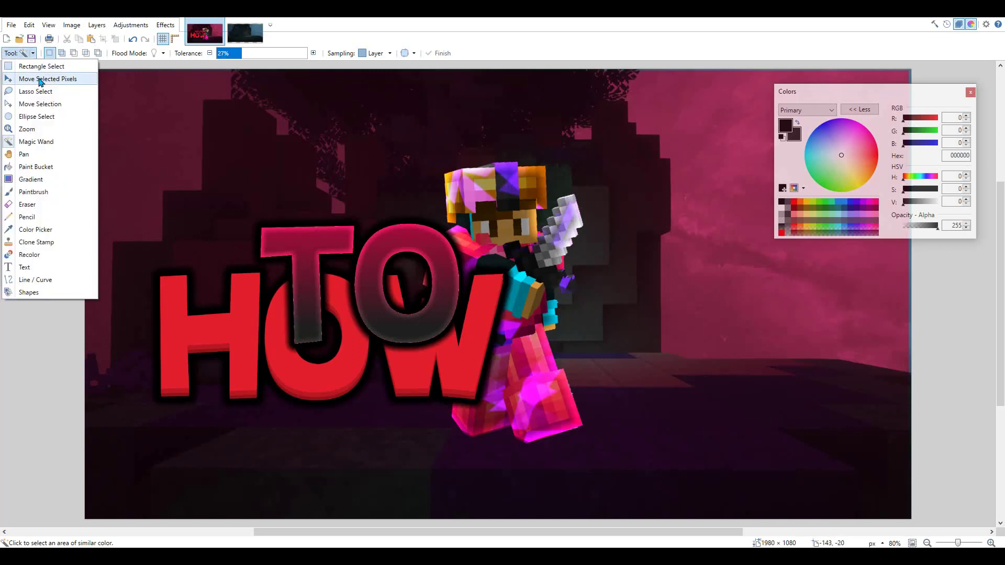
{"action": "left_click", "coordinate": [40, 79]}
{"action": "left_click_drag", "start_coordinate": [299, 285], "coordinate": [300, 131]}
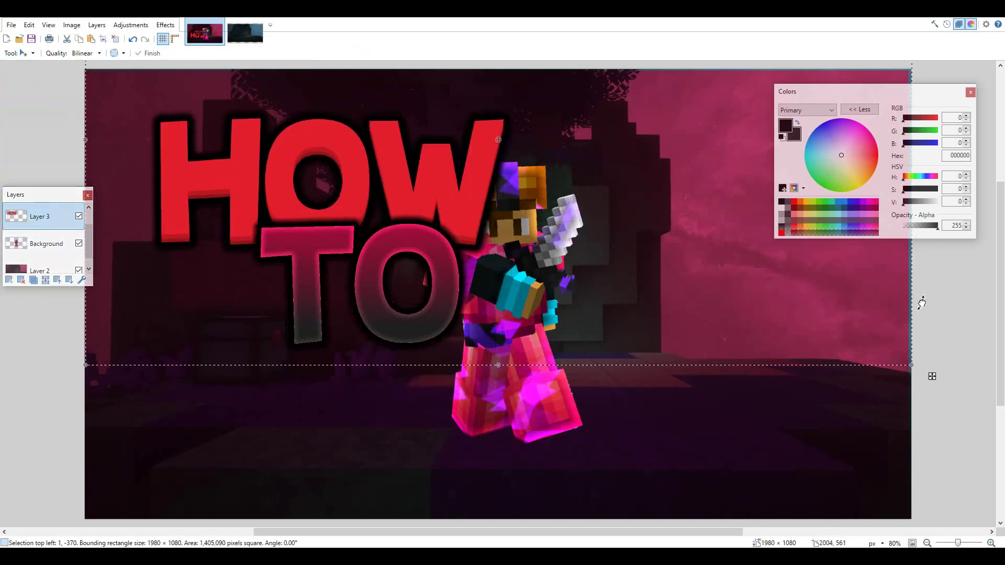
{"action": "left_click_drag", "start_coordinate": [922, 302], "coordinate": [919, 271]}
{"action": "key", "text": "ctrl+d"}
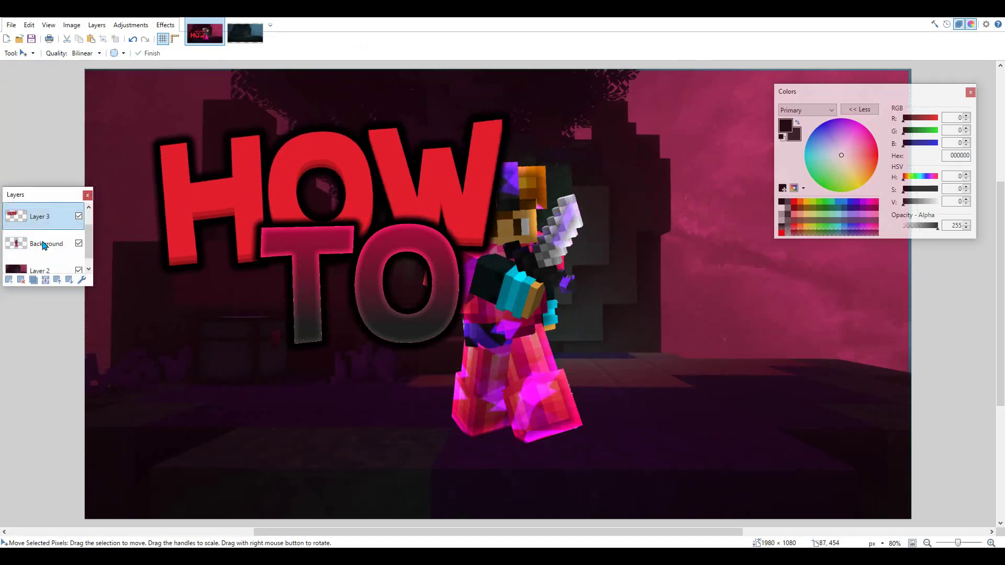
- Move the TO lettering slightly left under HOW and rotate it a few degrees clockwise
{"action": "key", "text": "ctrl+shift+v"}
{"action": "left_click", "coordinate": [38, 222]}
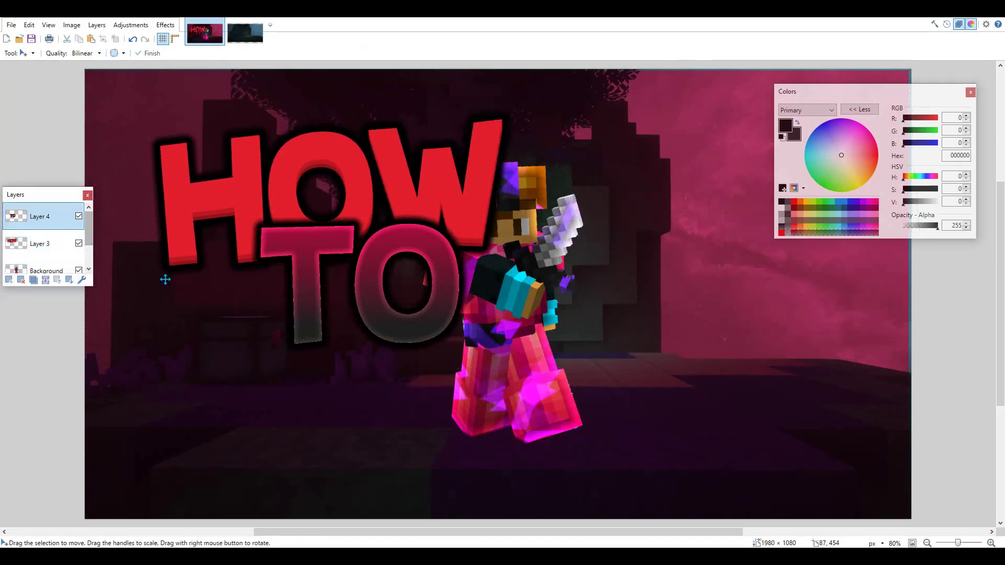
{"action": "left_click_drag", "start_coordinate": [321, 286], "coordinate": [312, 297]}
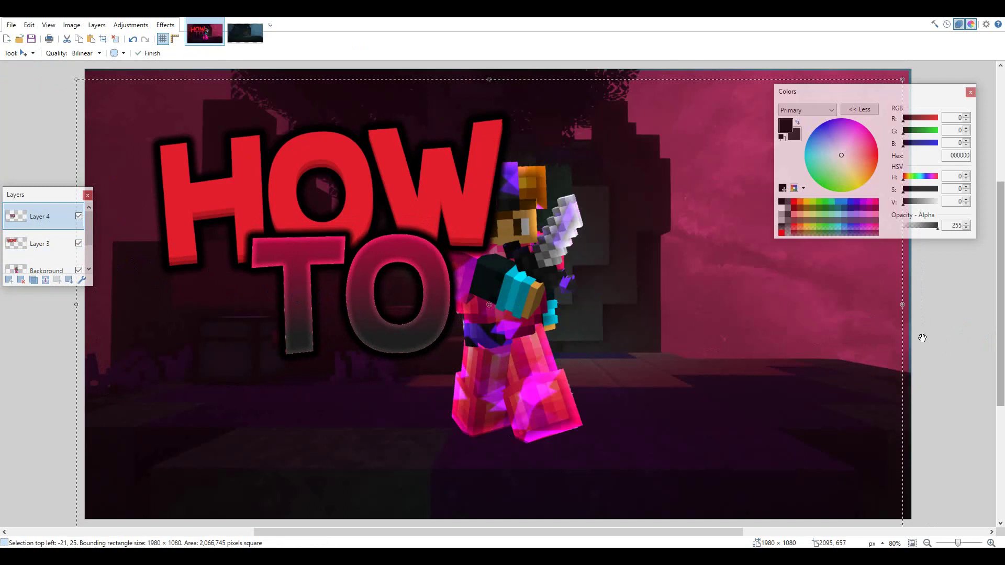
{"action": "left_click_drag", "start_coordinate": [923, 339], "coordinate": [910, 368]}
{"action": "left_click_drag", "start_coordinate": [296, 253], "coordinate": [347, 270]}
- Raise the character layer above both text layers and duplicate it
{"action": "left_click_drag", "start_coordinate": [45, 270], "coordinate": [42, 217]}
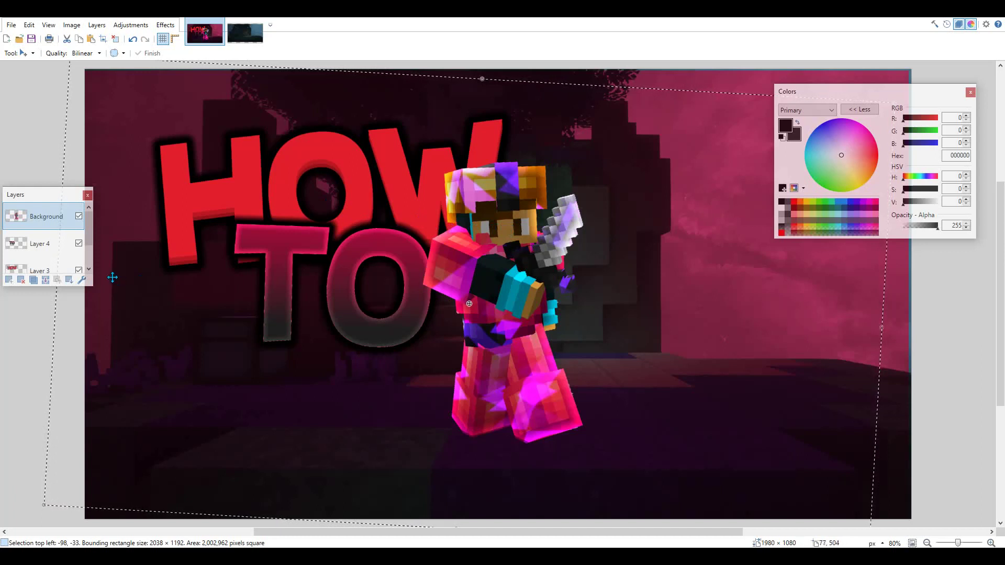
{"action": "key", "text": "ctrl+d"}
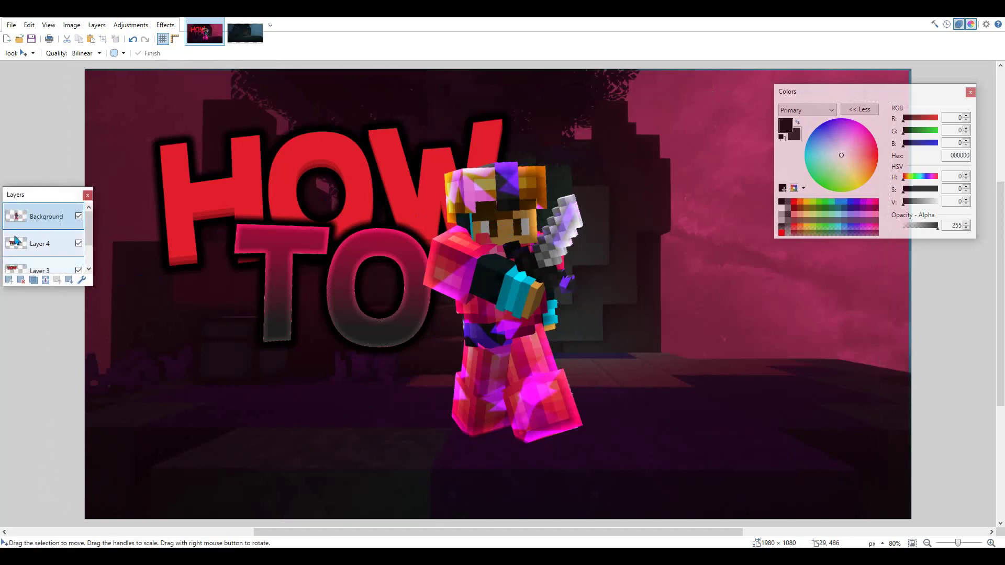
{"action": "left_click", "coordinate": [33, 280]}
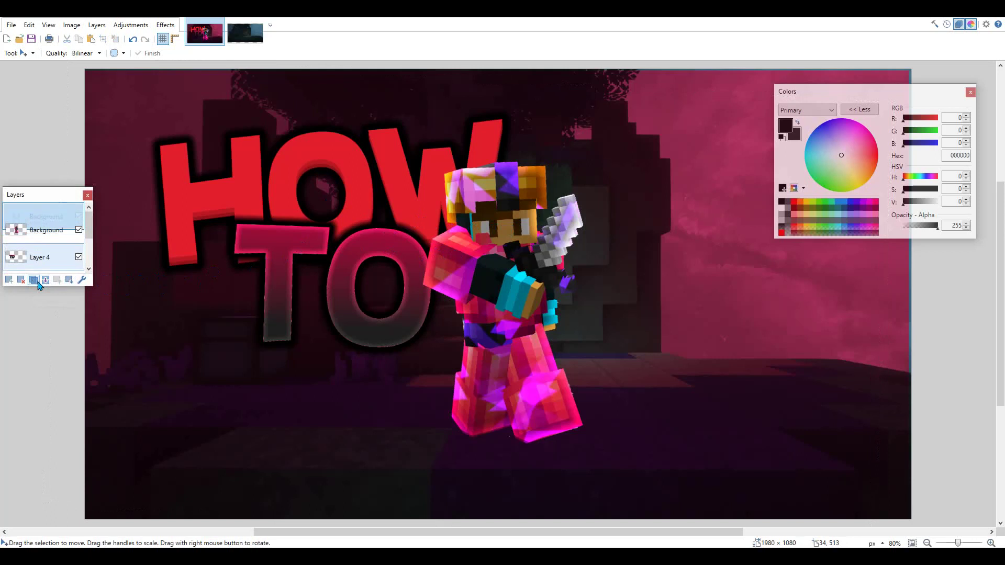
- Shift the lower character copy about 11 px left and 6 px down
{"action": "left_click", "coordinate": [32, 244]}
{"action": "left_click", "coordinate": [24, 53]}
{"action": "left_click", "coordinate": [45, 83]}
{"action": "key", "text": "ctrl+a"}
{"action": "key", "text": "Left"}
{"action": "key", "text": "Down"}
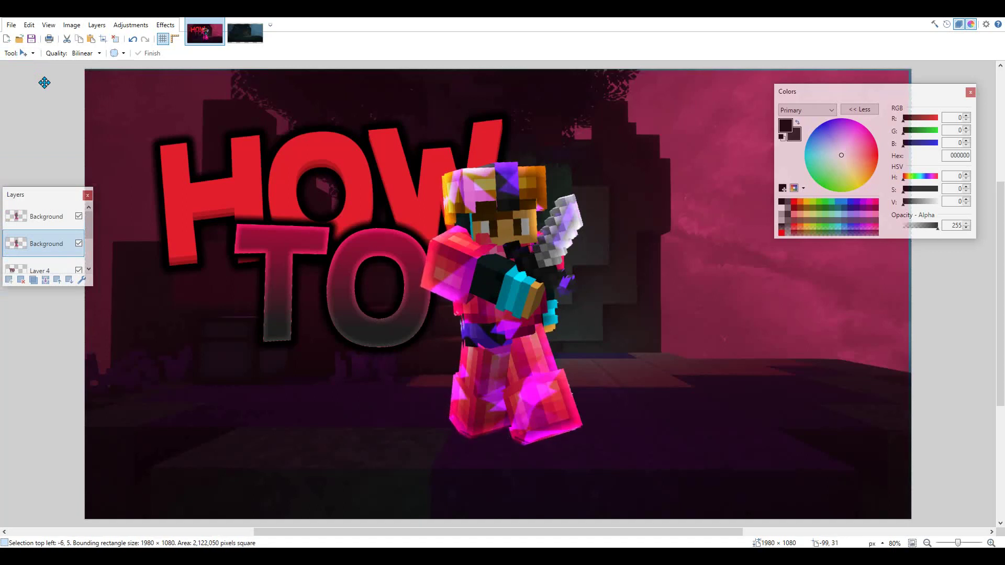
{"action": "key", "text": "Left"}
{"action": "key", "text": "Down"}
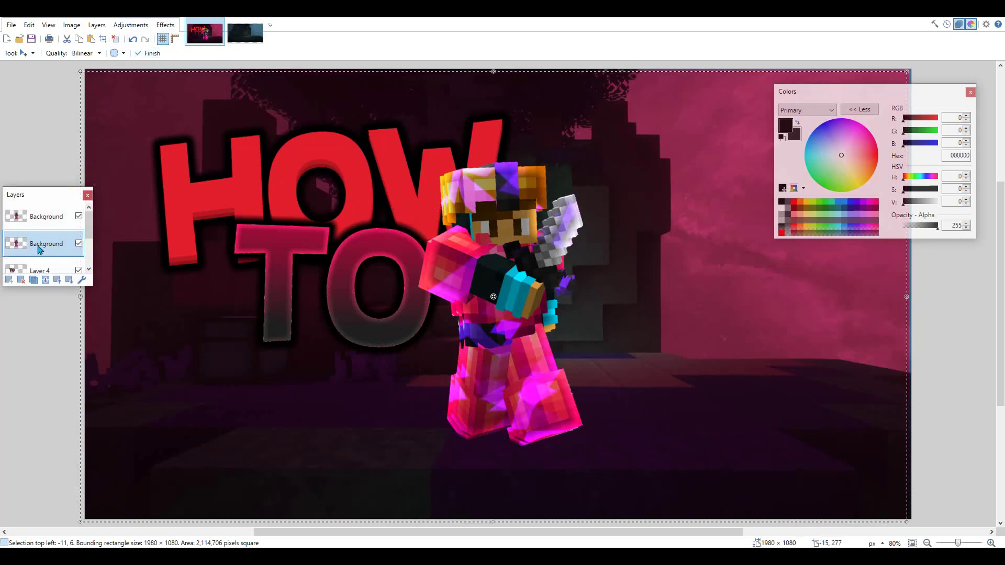
- Apply a centered Motion Blur to the lower character copy with angle -163.61 and distance 83
{"action": "left_click", "coordinate": [166, 25]}
{"action": "mouse_move", "coordinate": [220, 67]}
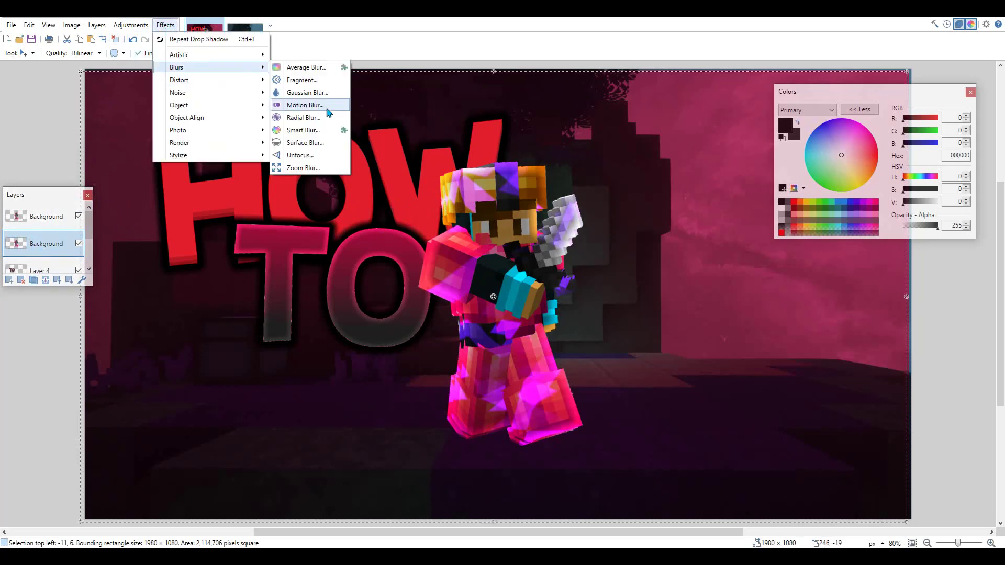
{"action": "left_click", "coordinate": [310, 104]}
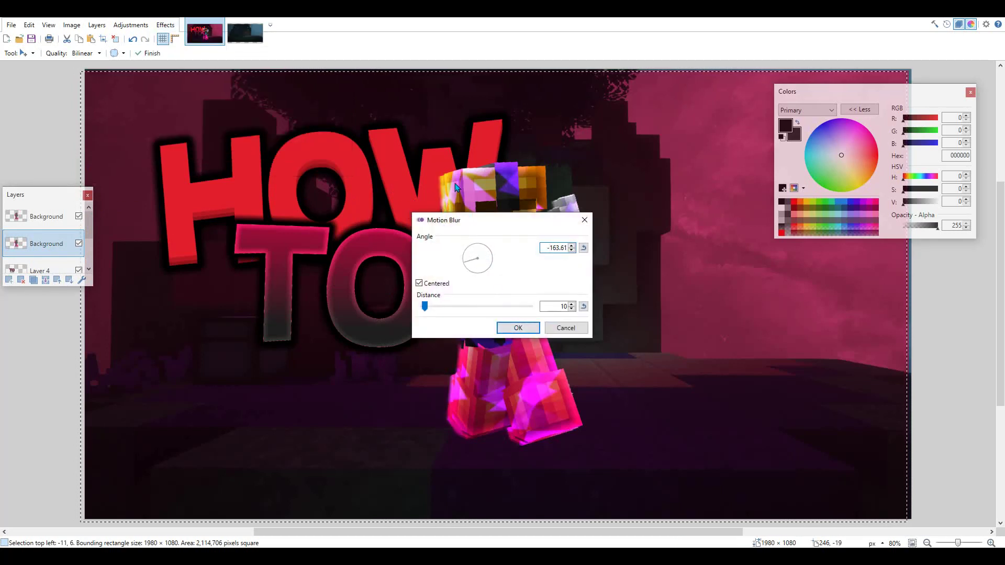
{"action": "left_click_drag", "start_coordinate": [434, 308], "coordinate": [439, 309]}
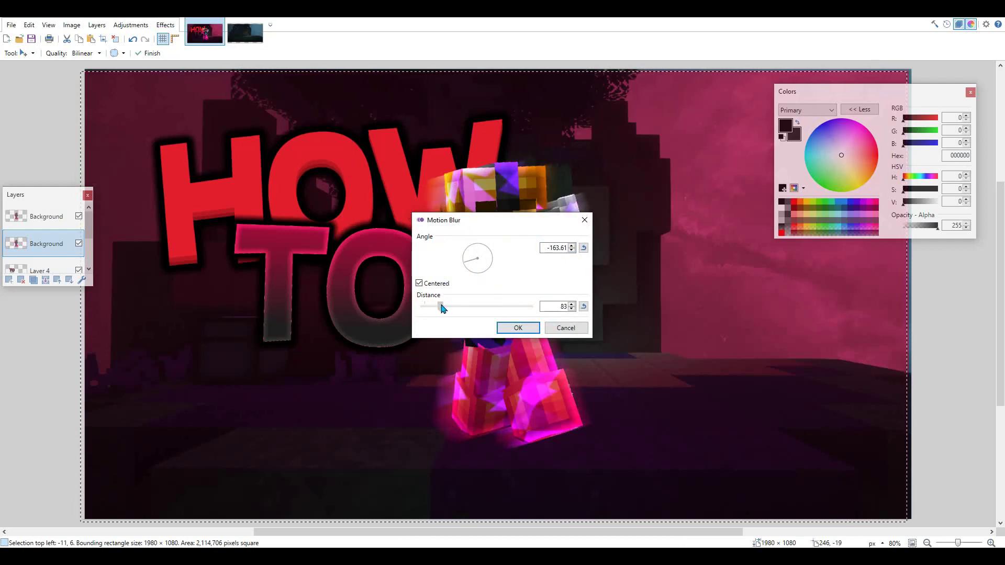
{"action": "left_click", "coordinate": [516, 328]}
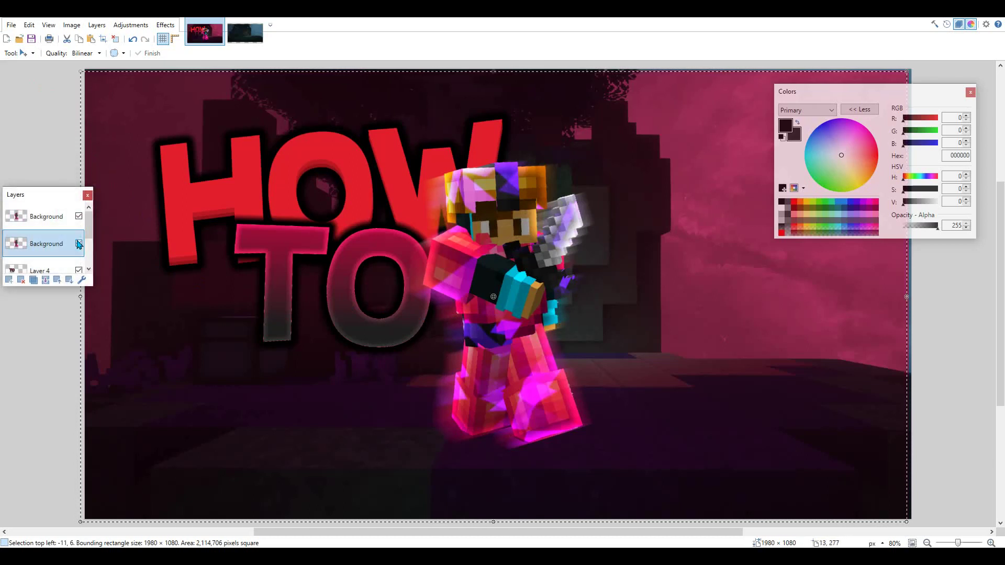
- Strengthen the blurred character copy by duplicating and merging it, and nudge it into place behind the sharp character
{"action": "left_click", "coordinate": [34, 280]}
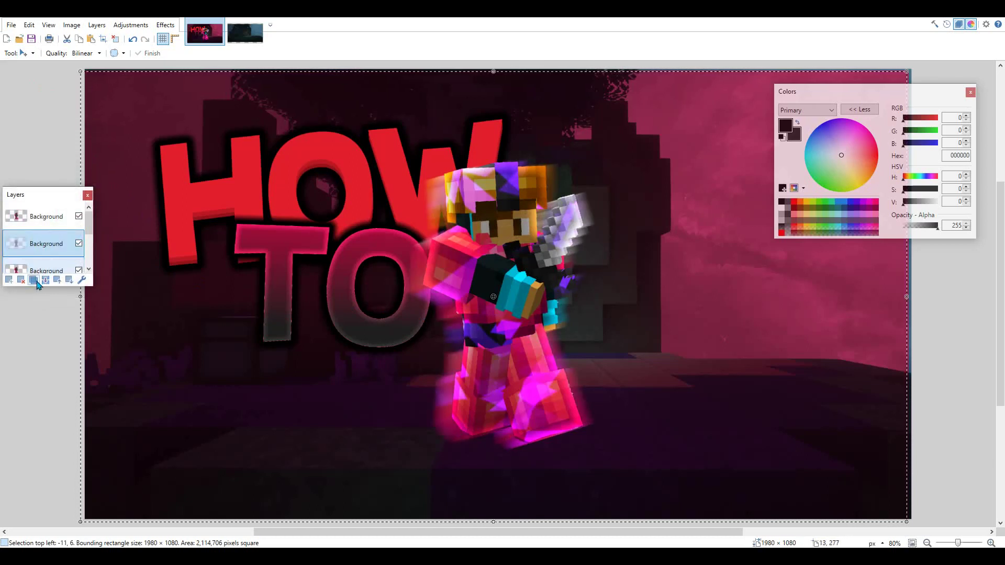
{"action": "left_click", "coordinate": [47, 281]}
{"action": "key", "text": "Left"}
{"action": "key", "text": "Left"}
{"action": "key", "text": "Left"}
{"action": "key", "text": "Left"}
{"action": "key", "text": "Left"}
{"action": "key", "text": "Left"}
{"action": "key", "text": "Left"}
{"action": "key", "text": "Left"}
{"action": "key", "text": "Left"}
{"action": "key", "text": "Left"}
{"action": "key", "text": "Up"}
{"action": "key", "text": "Up"}
{"action": "key", "text": "Up"}
{"action": "key", "text": "Up"}
{"action": "key", "text": "Up"}
{"action": "key", "text": "Up"}
{"action": "key", "text": "Up"}
{"action": "key", "text": "Up"}
{"action": "key", "text": "Up"}
{"action": "key", "text": "Up"}
{"action": "key", "text": "Left"}
{"action": "key", "text": "Left"}
{"action": "key", "text": "Left"}
{"action": "key", "text": "Left"}
{"action": "key", "text": "Left"}
{"action": "key", "text": "Left"}
{"action": "key", "text": "Left"}
{"action": "key", "text": "Left"}
{"action": "key", "text": "Left"}
{"action": "key", "text": "Up"}
{"action": "key", "text": "Up"}
{"action": "key", "text": "Up"}
{"action": "key", "text": "Up"}
{"action": "key", "text": "Up"}
{"action": "key", "text": "Up"}
{"action": "key", "text": "Up"}
{"action": "key", "text": "Up"}
{"action": "key", "text": "Down"}
{"action": "key", "text": "Down"}
{"action": "key", "text": "Down"}
{"action": "key", "text": "Down"}
{"action": "key", "text": "Down"}
{"action": "key", "text": "Down"}
{"action": "key", "text": "Down"}
{"action": "key", "text": "Down"}
{"action": "key", "text": "Down"}
{"action": "key", "text": "Down"}
{"action": "key", "text": "Down"}
{"action": "key", "text": "Down"}
{"action": "key", "text": "Down"}
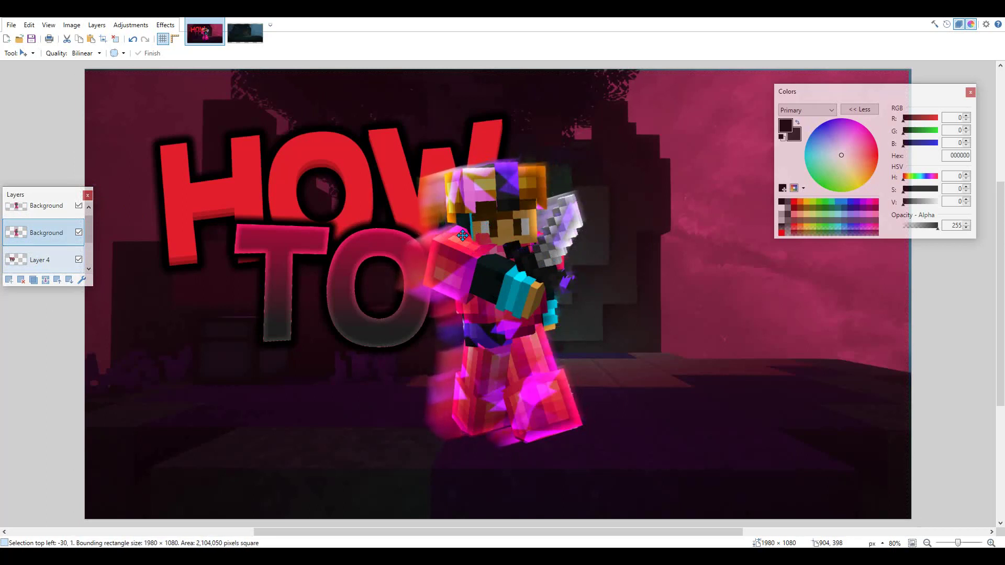
{"action": "key", "text": "Down"}
{"action": "key", "text": "Down"}
{"action": "key", "text": "Down"}
{"action": "key", "text": "Right"}
{"action": "key", "text": "Right"}
{"action": "key", "text": "Right"}
{"action": "key", "text": "Right"}
{"action": "key", "text": "Right"}
{"action": "key", "text": "Right"}
{"action": "key", "text": "Right"}
{"action": "key", "text": "Right"}
{"action": "key", "text": "Right"}
{"action": "key", "text": "Right"}
{"action": "key", "text": "Right"}
{"action": "key", "text": "Right"}
{"action": "key", "text": "Right"}
{"action": "key", "text": "Right"}
{"action": "key", "text": "Right"}
{"action": "key", "text": "Right"}
{"action": "key", "text": "Right"}
{"action": "key", "text": "Right"}
{"action": "key", "text": "Right"}
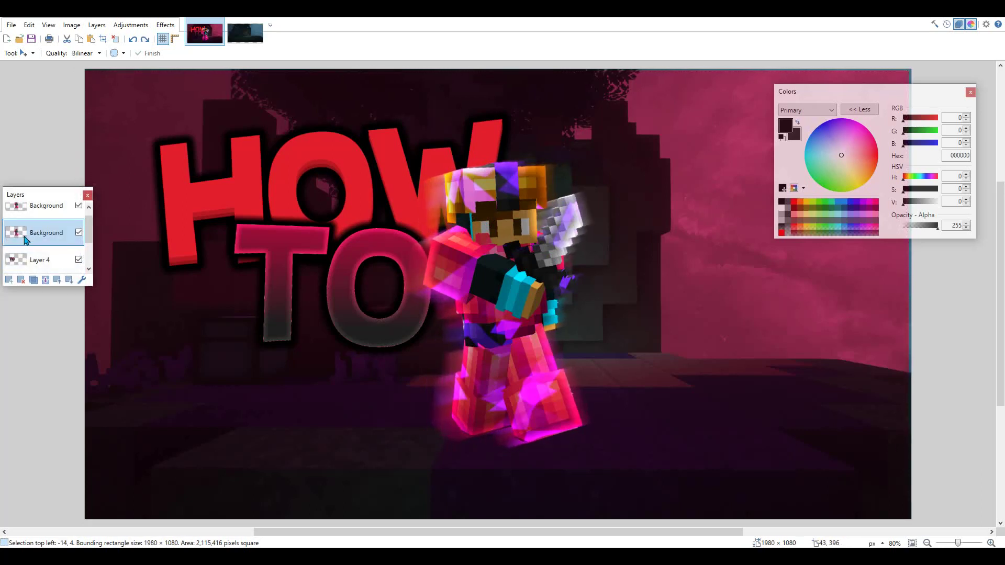
- Merge the sharp character with its blurred copy and move the result right and up, tilted slightly counterclockwise
{"action": "left_click", "coordinate": [60, 208]}
{"action": "left_click", "coordinate": [45, 281]}
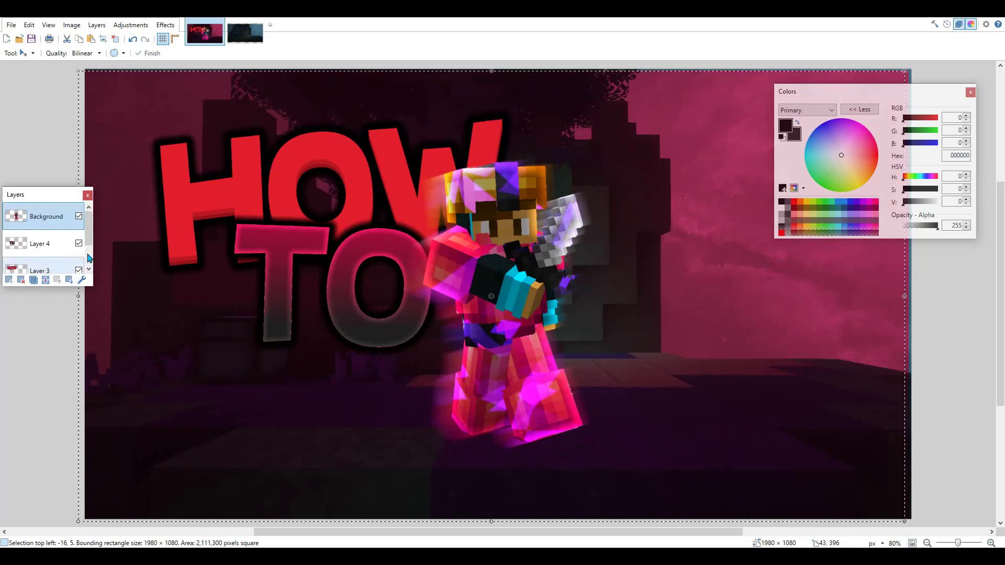
{"action": "left_click", "coordinate": [21, 53]}
{"action": "left_click", "coordinate": [47, 79]}
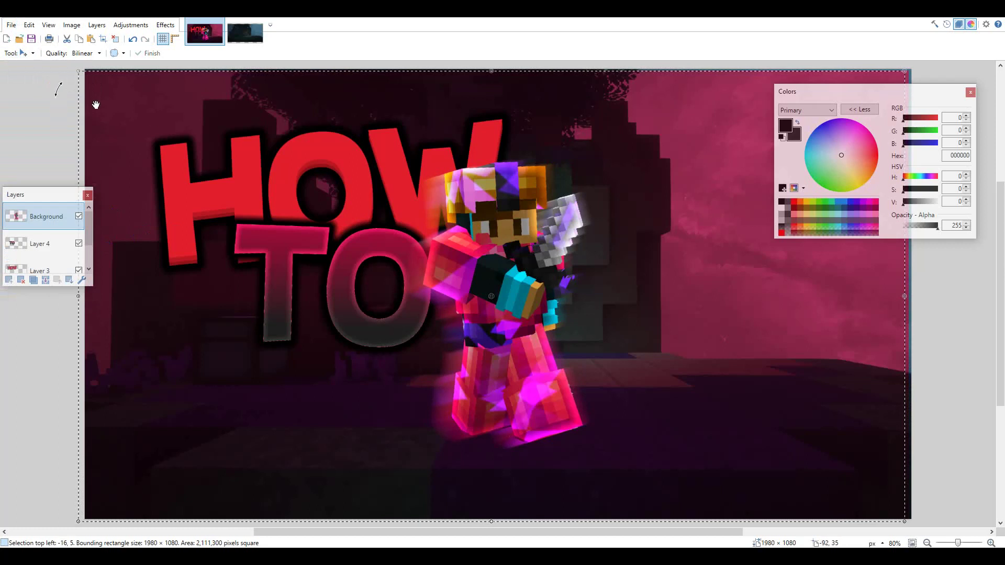
{"action": "left_click_drag", "start_coordinate": [685, 337], "coordinate": [704, 334]}
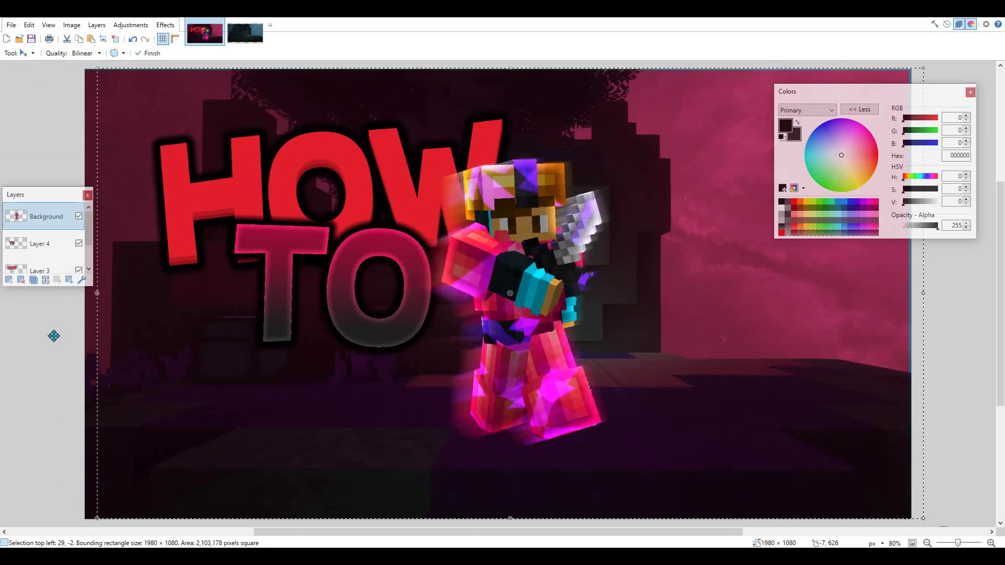
{"action": "left_click_drag", "start_coordinate": [72, 344], "coordinate": [79, 361]}
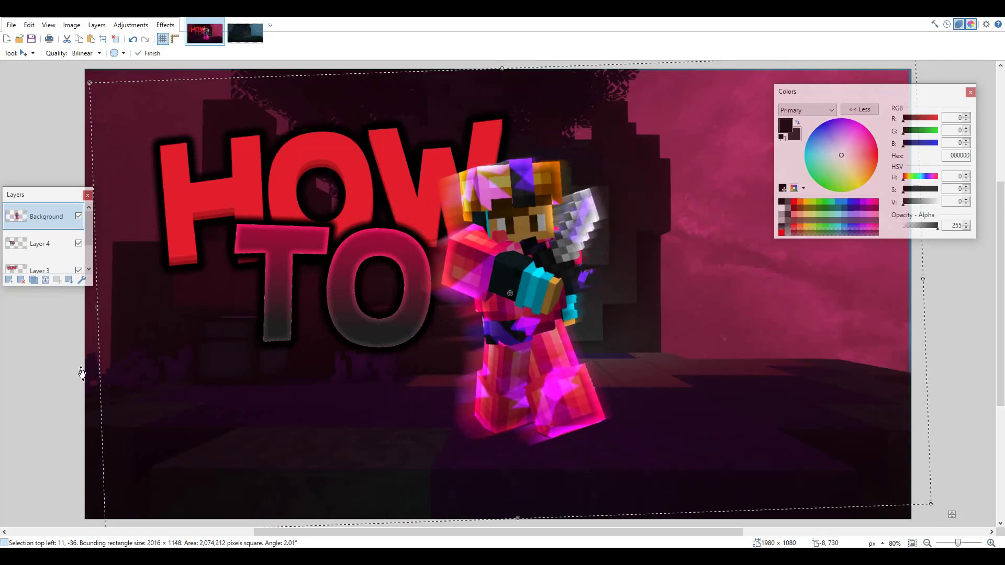
{"action": "key", "text": "ctrl+z"}
- Widen the HOW lettering and place it in the upper-left area of the canvas, its right end behind the character
{"action": "left_click", "coordinate": [42, 244]}
{"action": "left_click", "coordinate": [42, 269]}
{"action": "left_click_drag", "start_coordinate": [301, 189], "coordinate": [185, 174]}
{"action": "left_click_drag", "start_coordinate": [745, 474], "coordinate": [850, 483]}
{"action": "left_click_drag", "start_coordinate": [237, 184], "coordinate": [373, 202]}
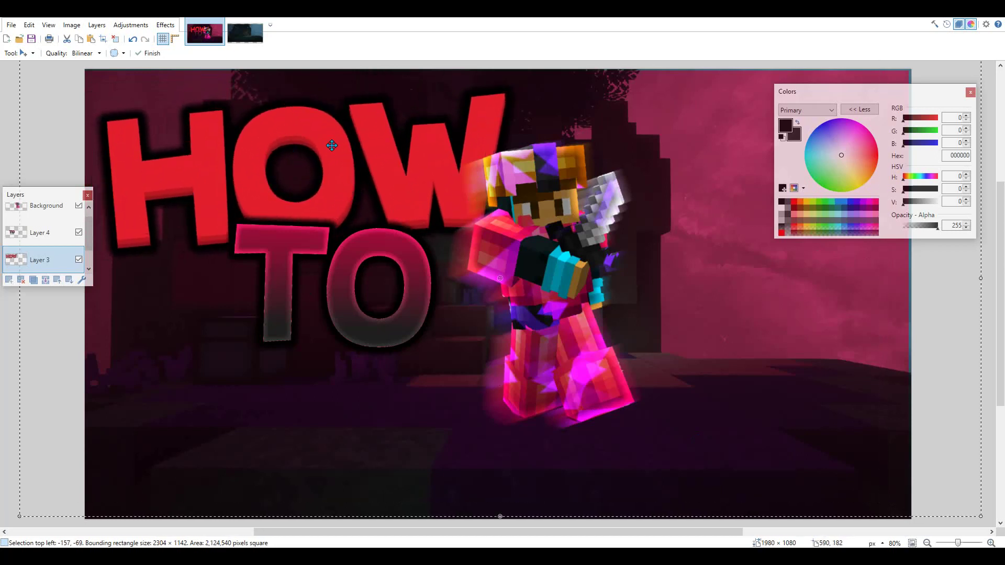
- Enlarge the TO lettering, place it left of the character beneath HOW, rotate it about 1.5° counterclockwise and deselect it
{"action": "left_click", "coordinate": [31, 232]}
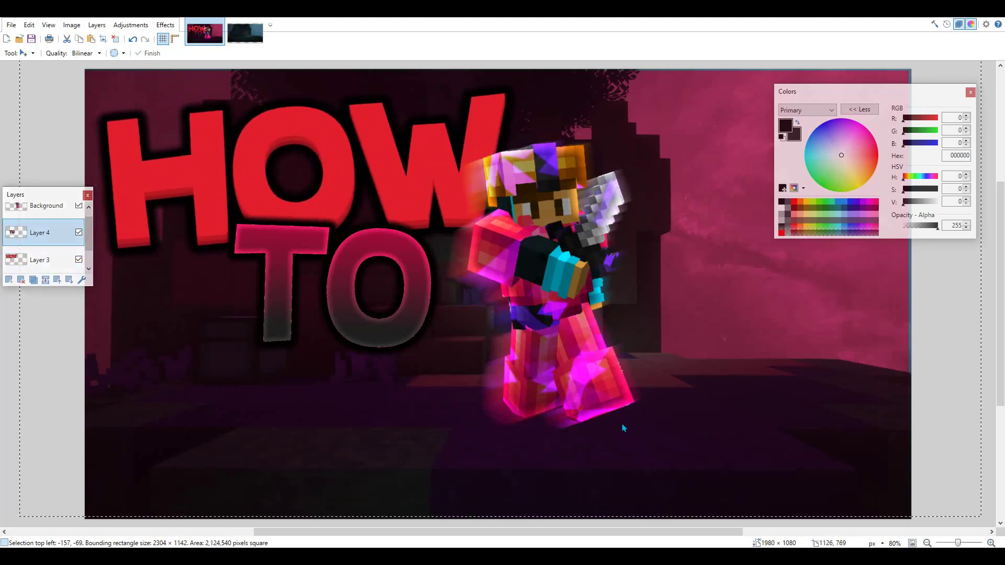
{"action": "left_click_drag", "start_coordinate": [321, 252], "coordinate": [228, 186]}
{"action": "left_click_drag", "start_coordinate": [75, 351], "coordinate": [74, 359]}
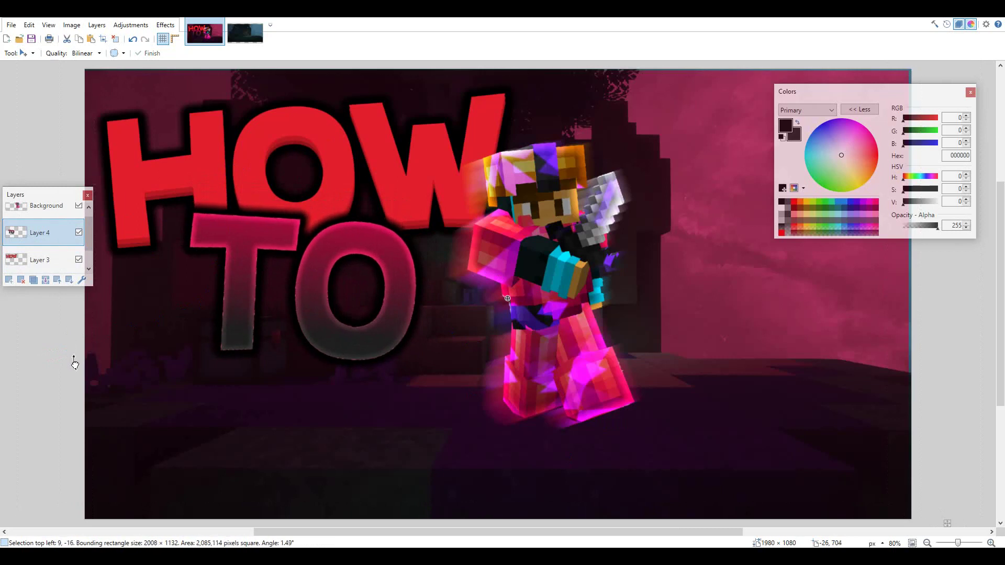
{"action": "key", "text": "ctrl+d"}
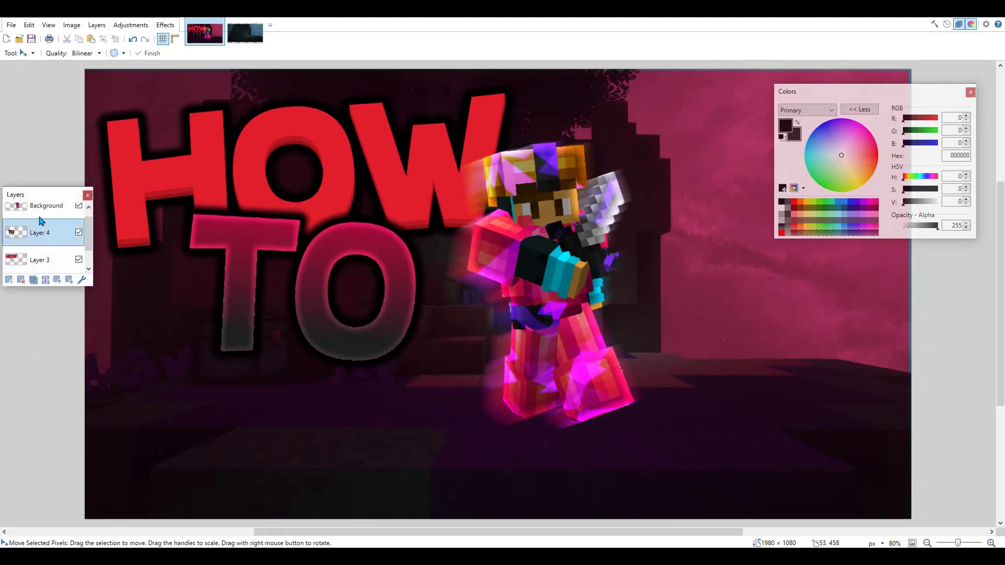
- Merge the TO lettering into the HOW layer and shift the combined lettering right and slightly down
{"action": "left_click", "coordinate": [46, 280]}
{"action": "left_click_drag", "start_coordinate": [289, 205], "coordinate": [318, 215]}
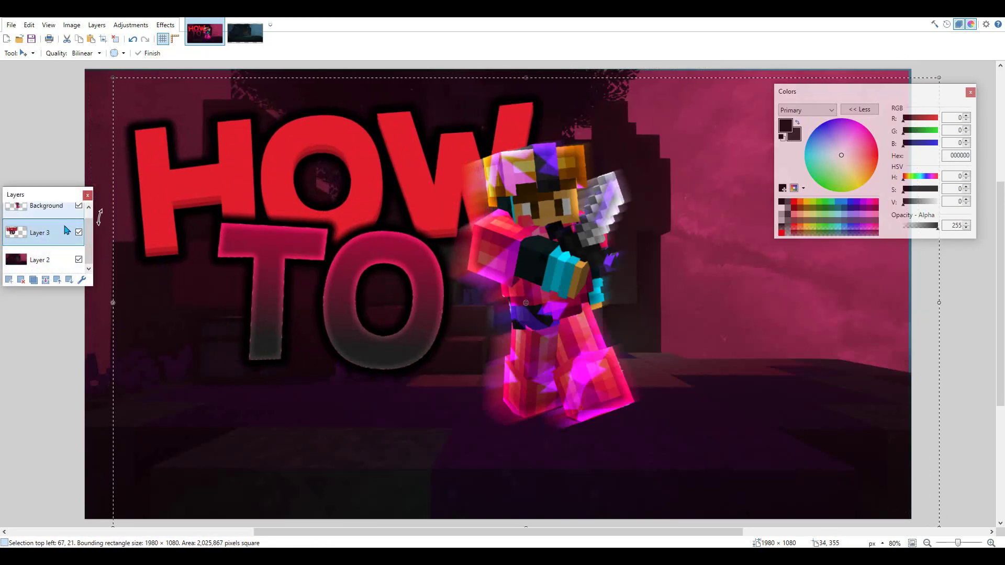
{"action": "left_click_drag", "start_coordinate": [112, 78], "coordinate": [142, 97]}
{"action": "left_click_drag", "start_coordinate": [220, 225], "coordinate": [245, 234]}
- Move the blurred character right and slightly down to make room for the lettering
{"action": "scroll", "coordinate": [44, 236], "scroll_direction": "up", "scroll_amount": 1}
{"action": "left_click", "coordinate": [46, 214]}
{"action": "left_click_drag", "start_coordinate": [584, 329], "coordinate": [636, 340]}
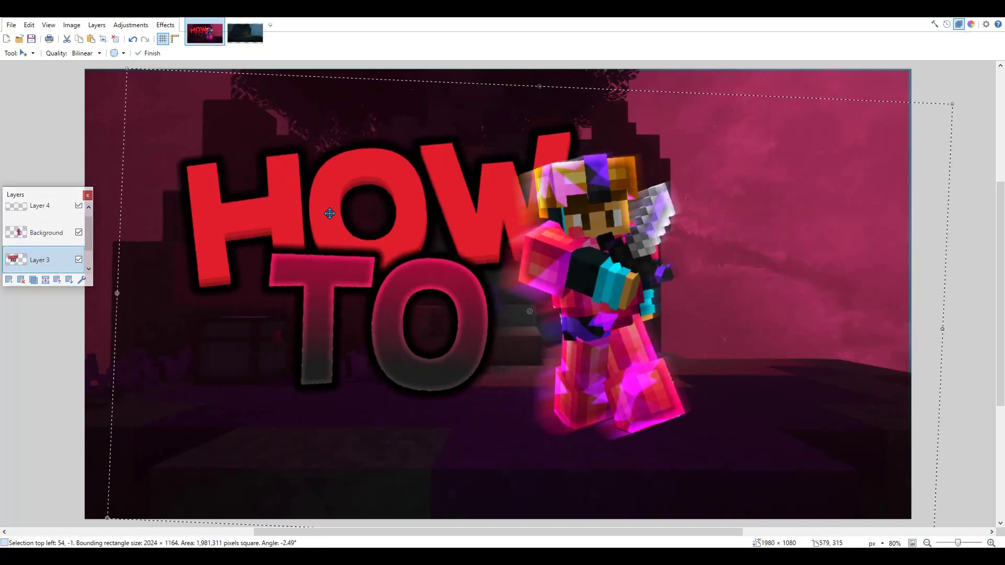
- Enlarge the HOW TO lettering slightly and place it left of centre, its right end tucked behind the character
{"action": "left_click_drag", "start_coordinate": [331, 214], "coordinate": [215, 186]}
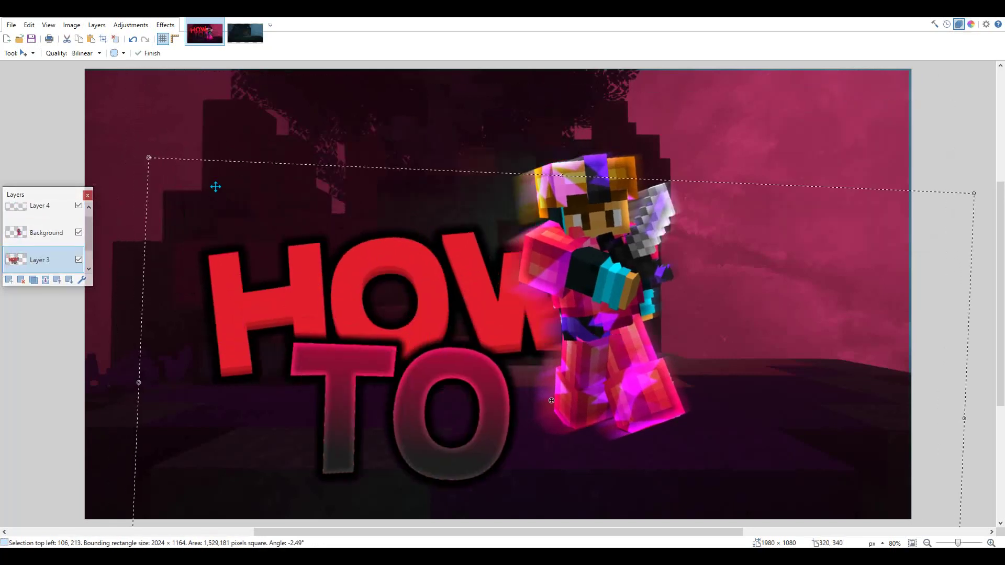
{"action": "left_click_drag", "start_coordinate": [148, 158], "coordinate": [67, 93]}
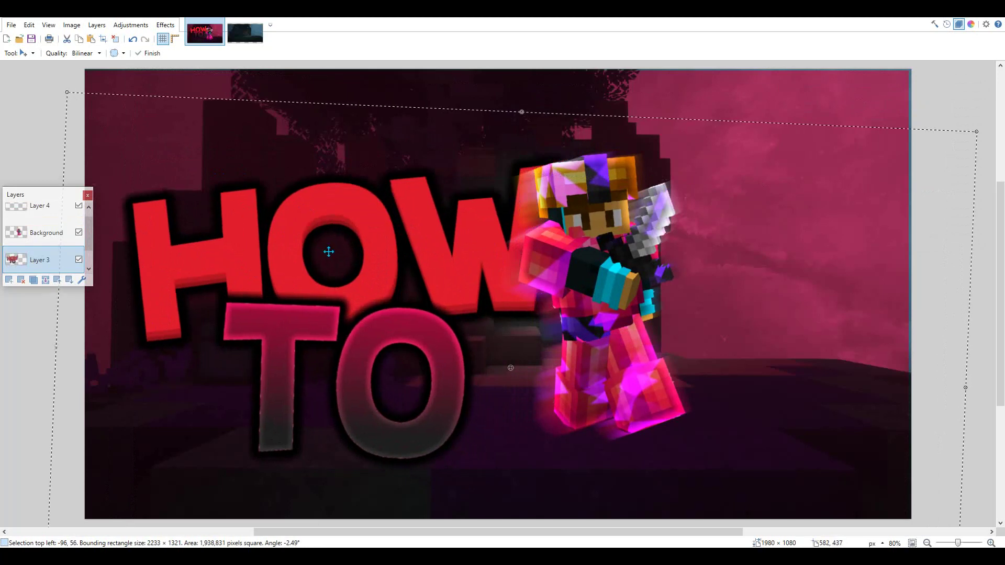
{"action": "key", "text": "ctrl+z"}
{"action": "key", "text": "ctrl+z"}
{"action": "key", "text": "ctrl+z"}
{"action": "key", "text": "ctrl+z"}
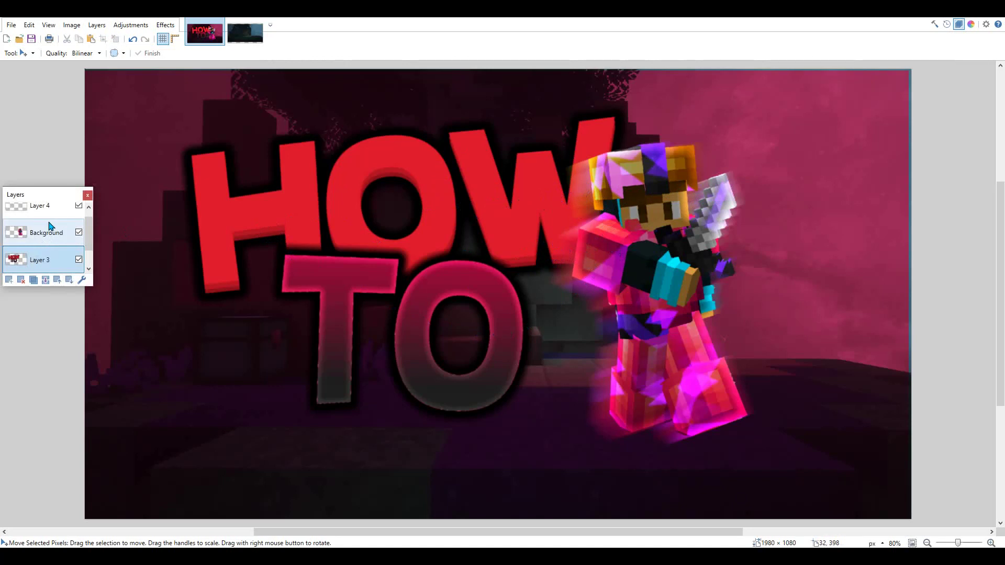
- Merge the character layer and the HOW TO lettering down into the landscape on Layer 2
{"action": "scroll", "coordinate": [52, 224], "scroll_direction": "up", "scroll_amount": 1}
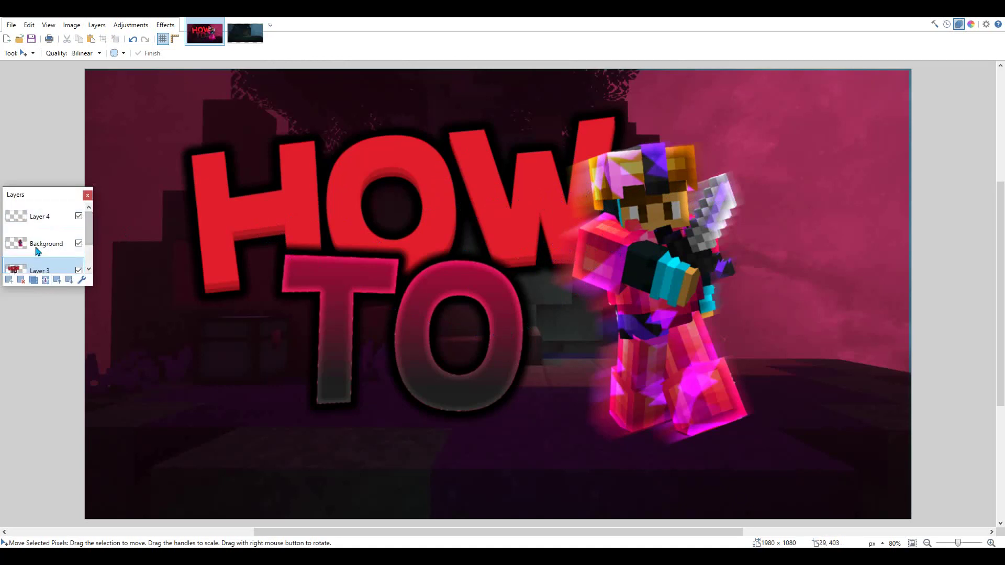
{"action": "left_click", "coordinate": [48, 244]}
{"action": "left_click", "coordinate": [46, 282]}
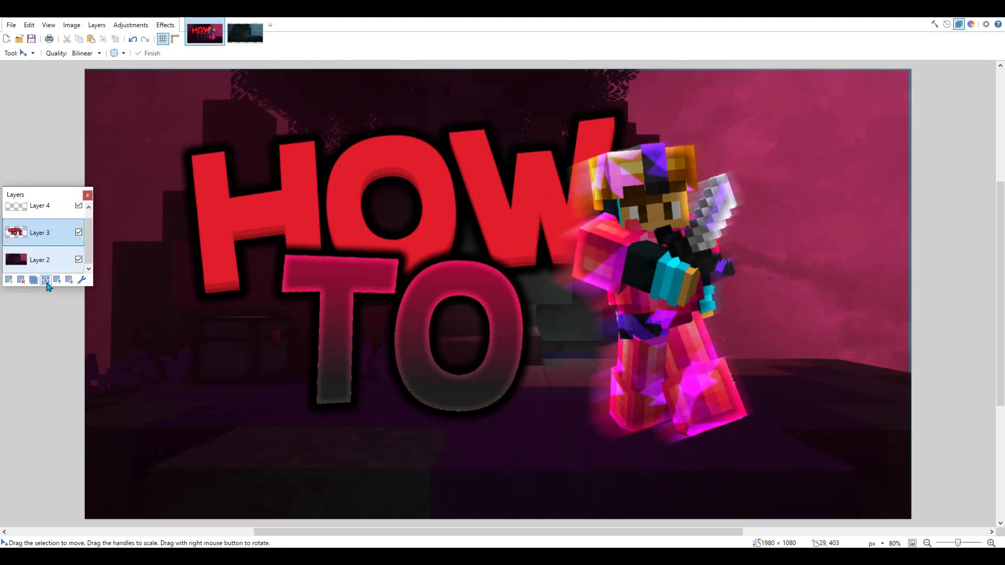
{"action": "left_click", "coordinate": [46, 280]}
- Apply Hue / Saturation to the merged image with saturation about 122 and lightness 1, leaving nothing selected
{"action": "left_click", "coordinate": [130, 24]}
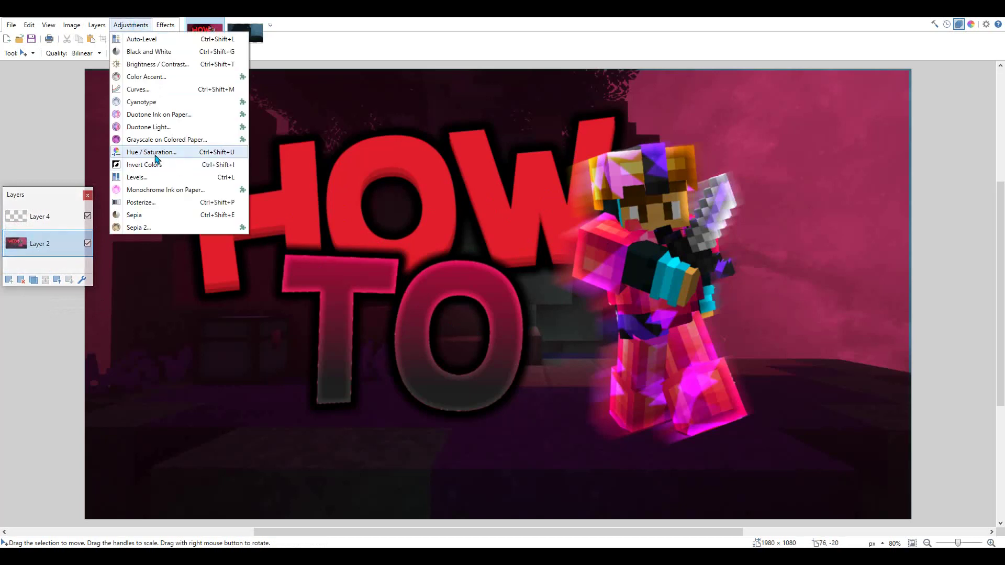
{"action": "left_click", "coordinate": [551, 307]}
{"action": "left_click_drag", "start_coordinate": [508, 302], "coordinate": [478, 305]}
{"action": "left_click_drag", "start_coordinate": [530, 277], "coordinate": [494, 277]}
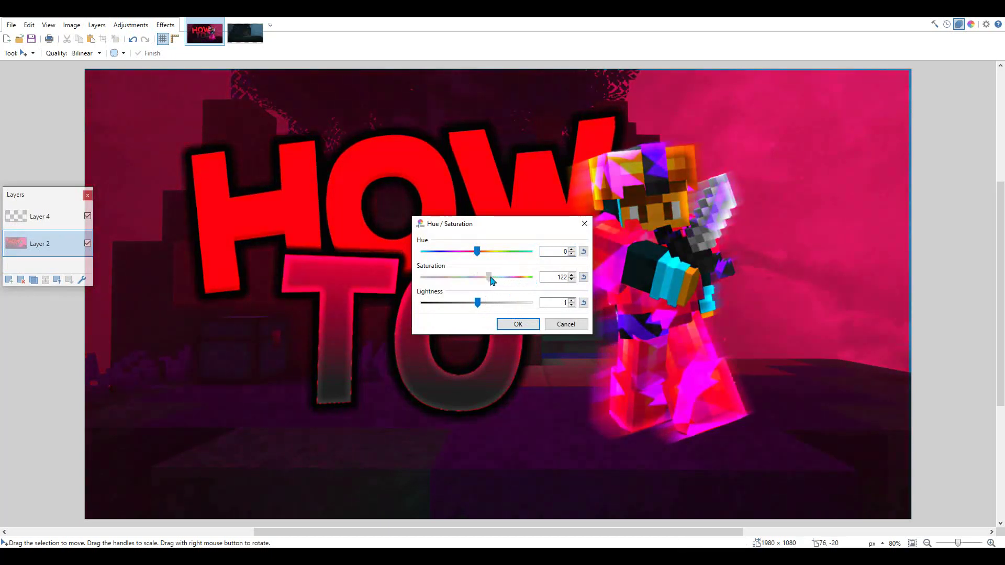
{"action": "key", "text": "Return"}
{"action": "left_click_drag", "start_coordinate": [263, 242], "coordinate": [276, 240]}
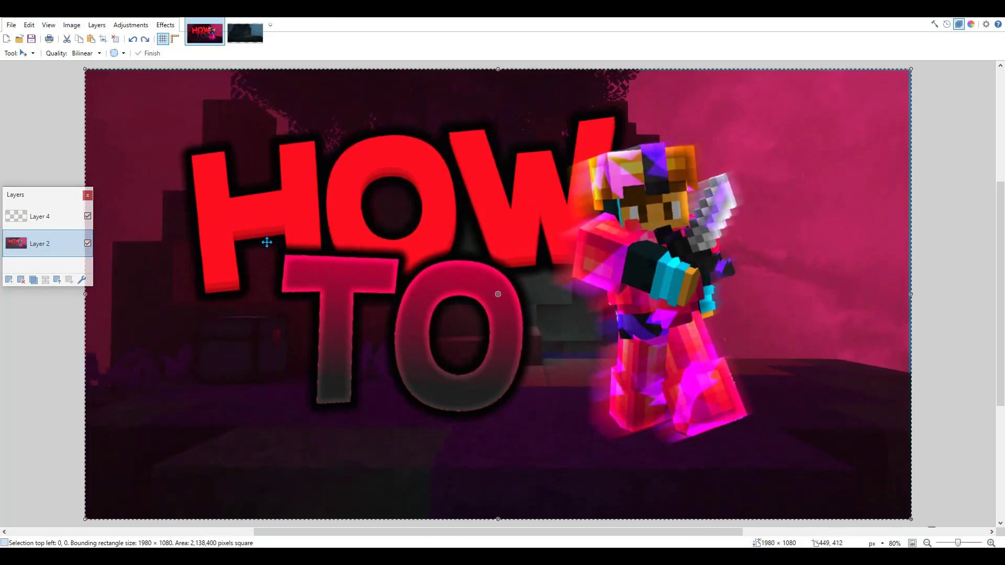
{"action": "key", "text": "ctrl+d"}
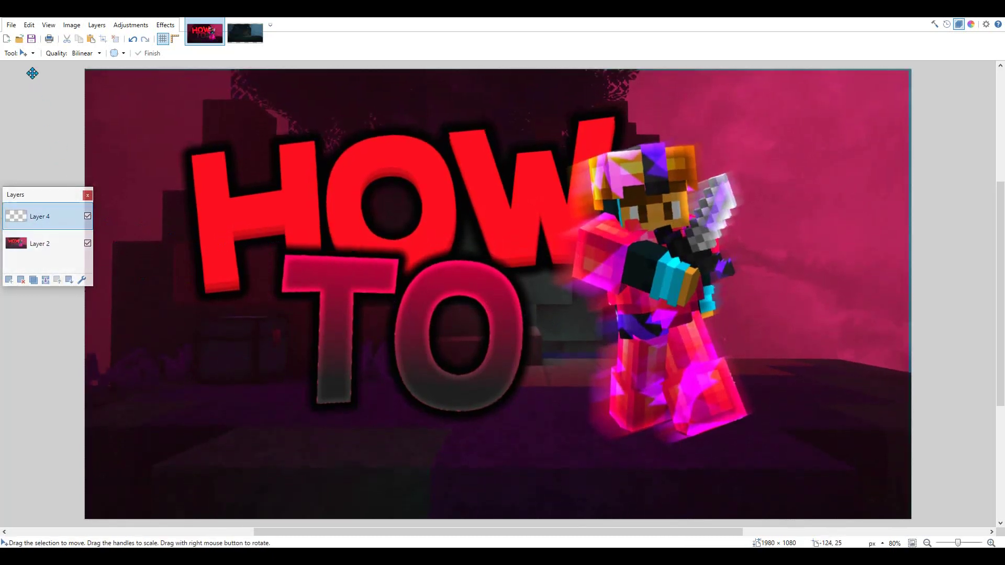
- Draw a black rectangle outline with a brush width of 35 along the canvas edges on the empty Layer 4
{"action": "left_click", "coordinate": [23, 54]}
{"action": "left_click", "coordinate": [46, 296]}
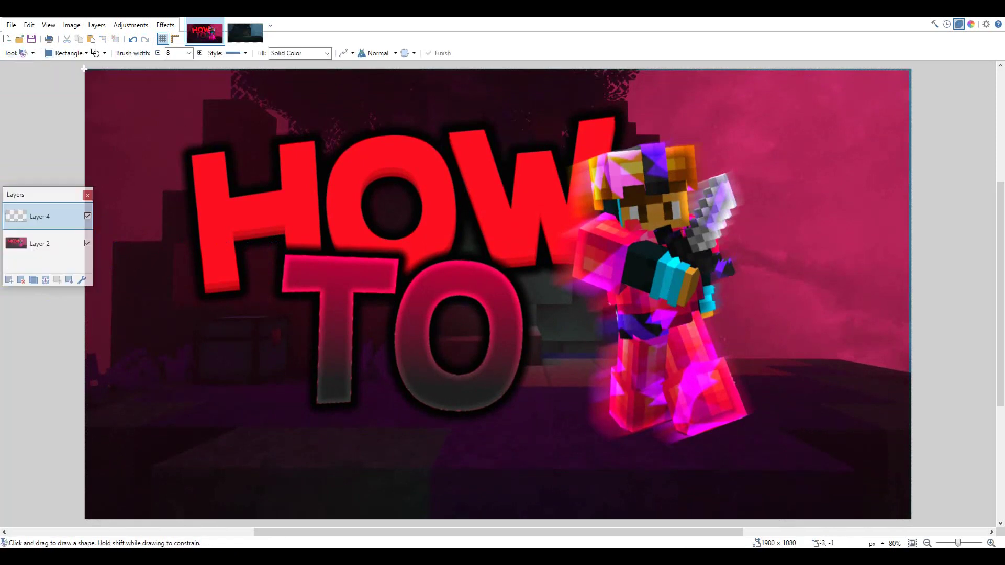
{"action": "left_click_drag", "start_coordinate": [85, 68], "coordinate": [343, 282]}
{"action": "key", "text": "ctrl+z"}
{"action": "left_click", "coordinate": [189, 52]}
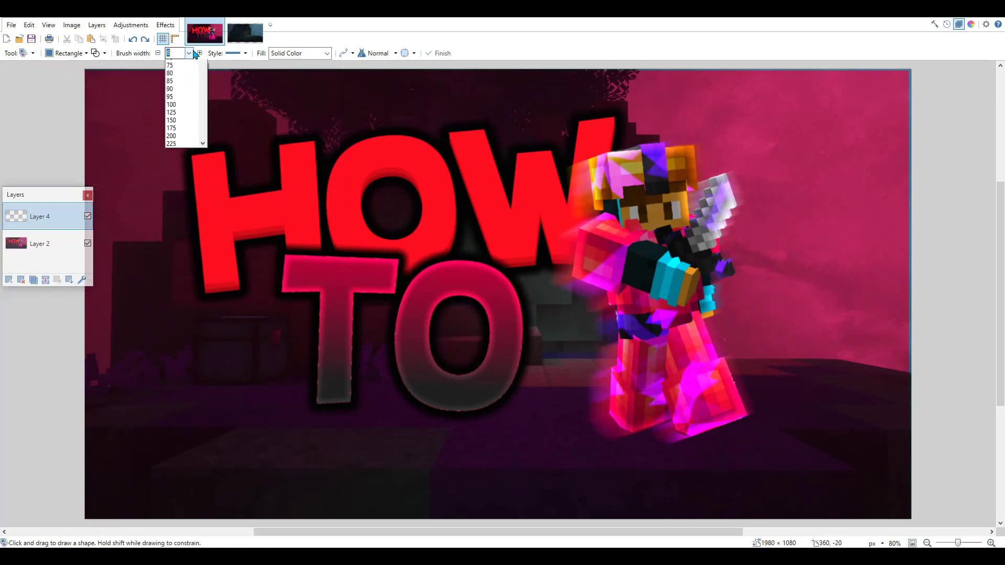
{"action": "left_click", "coordinate": [181, 148]}
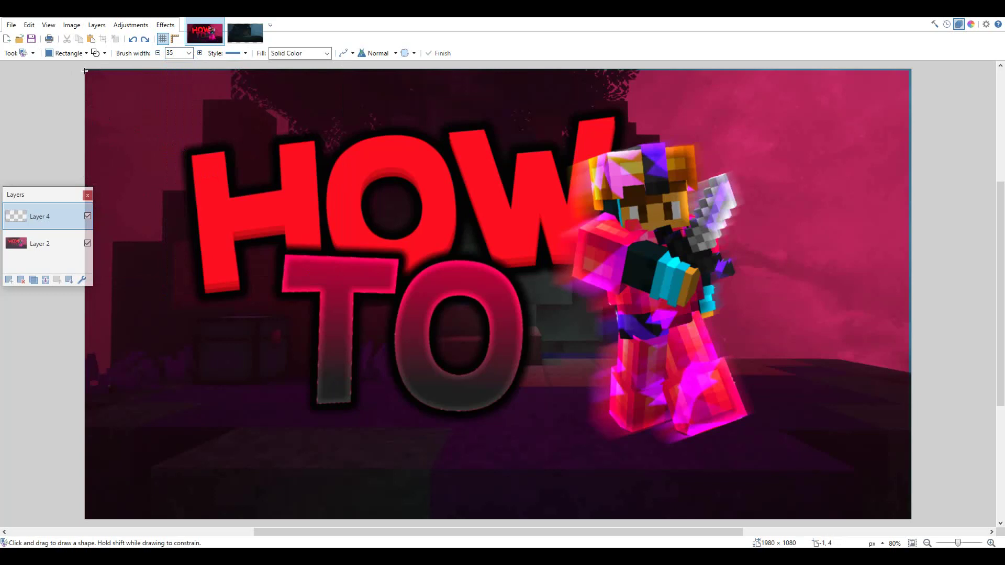
{"action": "left_click_drag", "start_coordinate": [85, 69], "coordinate": [912, 518]}
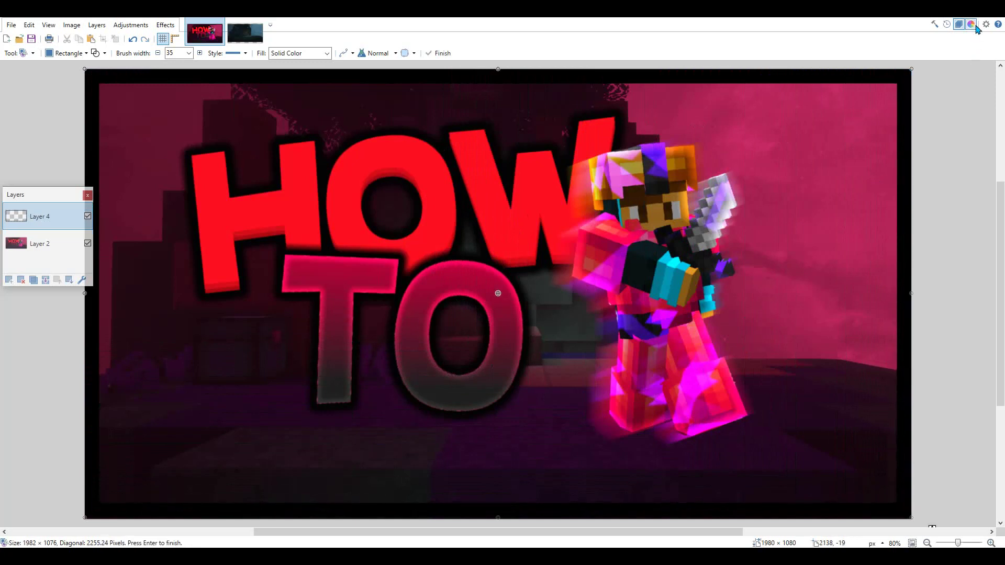
- Recolor the canvas border white (FFFFFF) and increase its brush width to 85
{"action": "left_click", "coordinate": [971, 24]}
{"action": "left_click", "coordinate": [782, 208]}
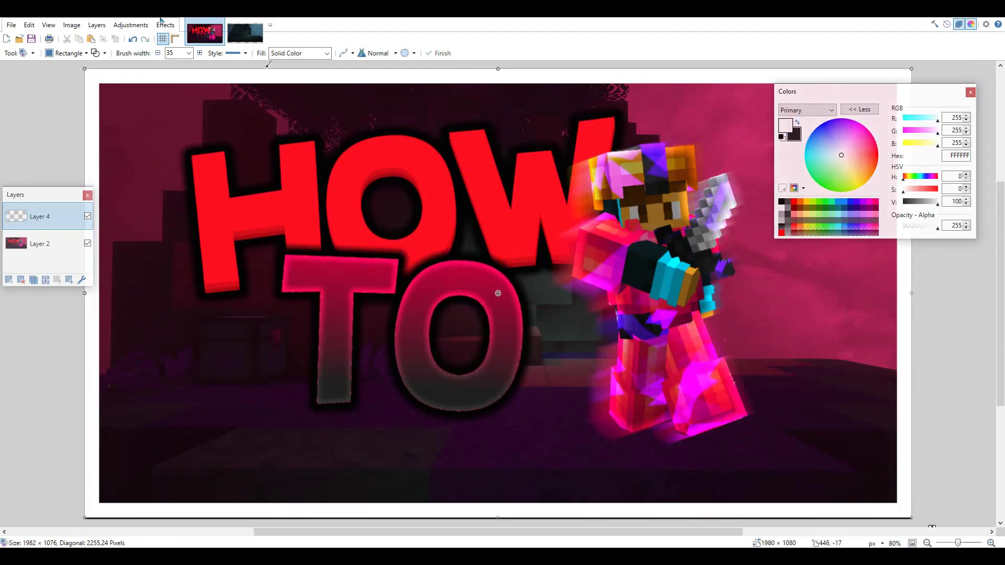
{"action": "left_click", "coordinate": [189, 52]}
{"action": "left_click", "coordinate": [181, 143]}
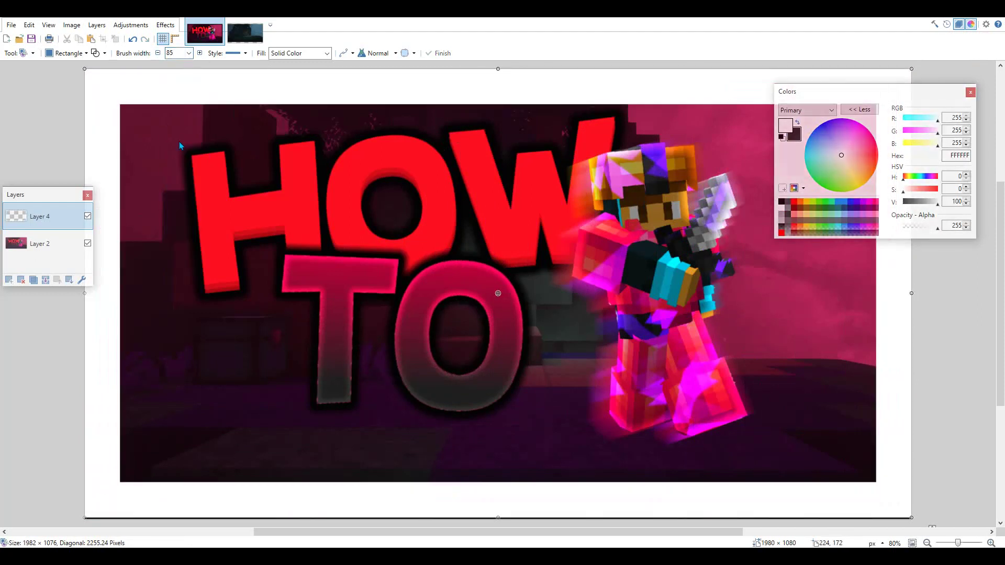
{"action": "left_click", "coordinate": [971, 93]}
- Set the border layer's blend mode to Overlay and its opacity to about 152
{"action": "double_click", "coordinate": [61, 218]}
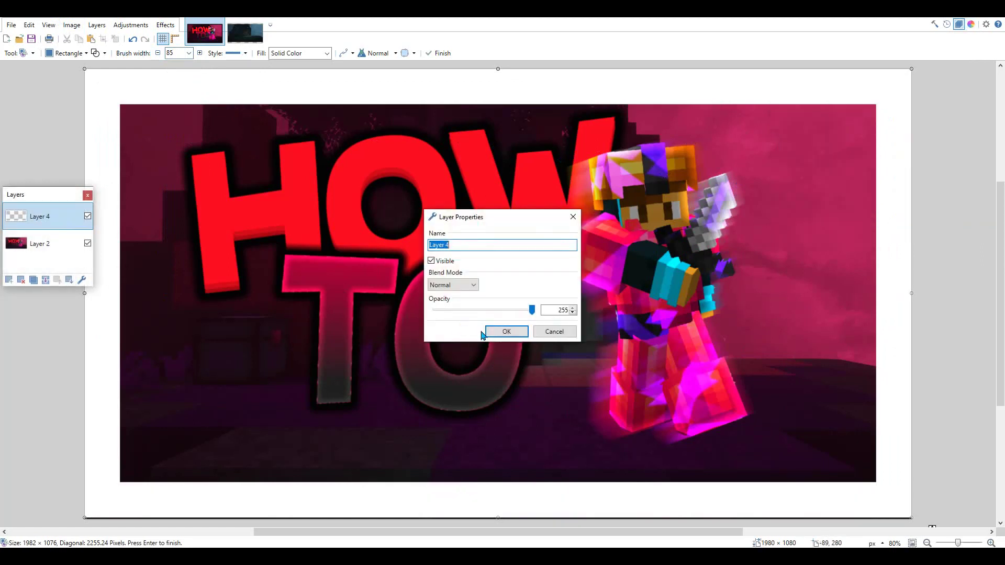
{"action": "left_click", "coordinate": [453, 285]}
{"action": "left_click", "coordinate": [454, 369]}
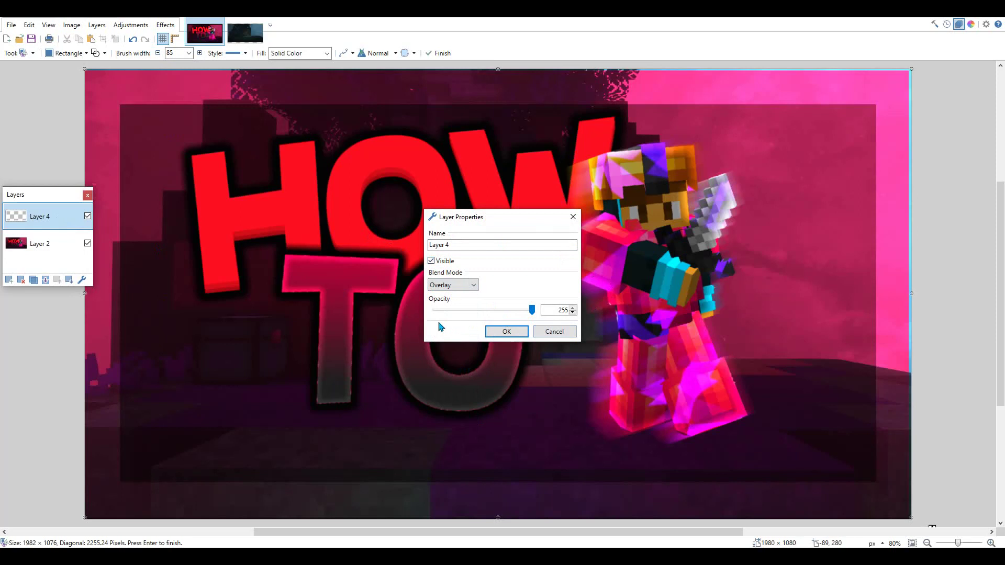
{"action": "left_click_drag", "start_coordinate": [532, 310], "coordinate": [495, 309]}
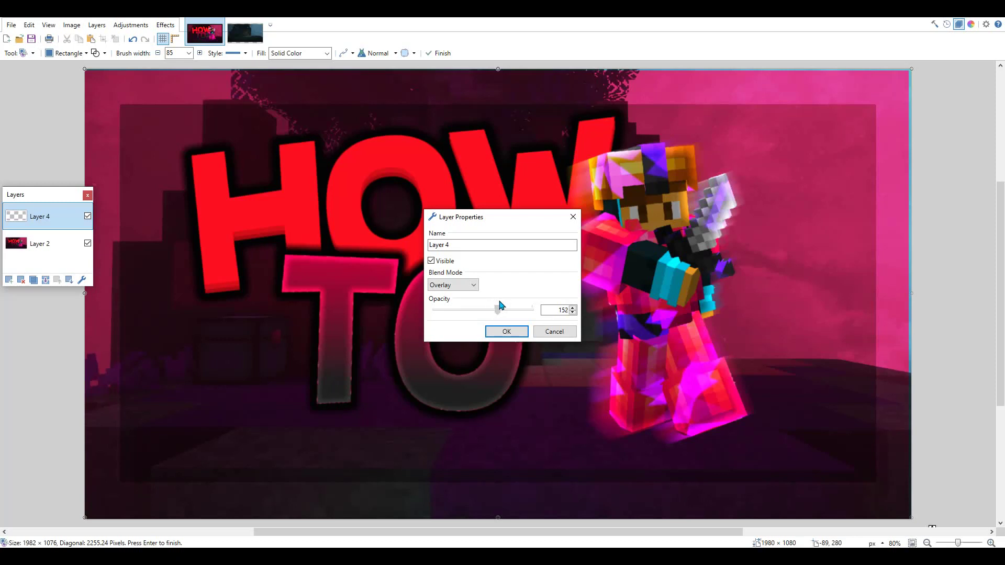
{"action": "left_click", "coordinate": [505, 331]}
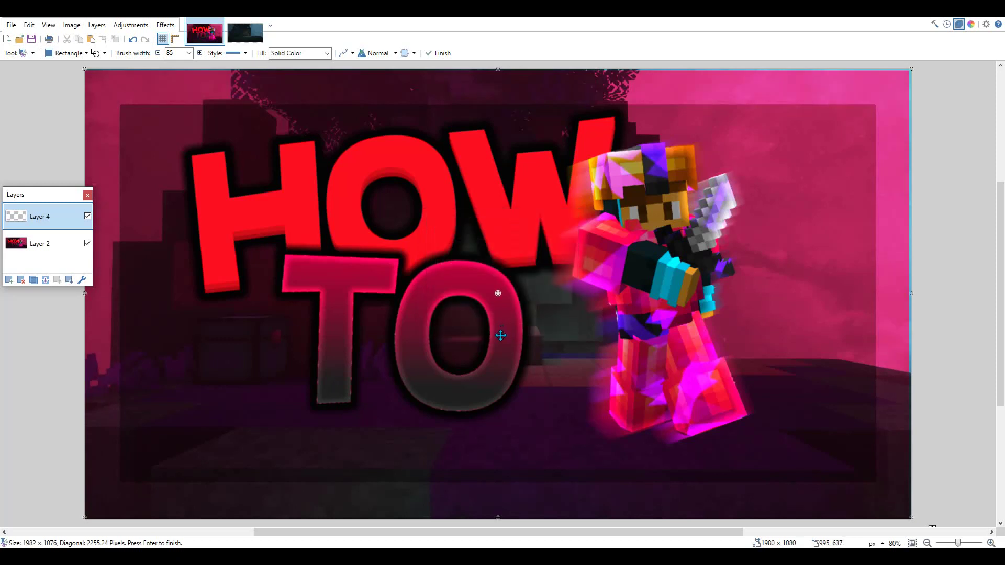